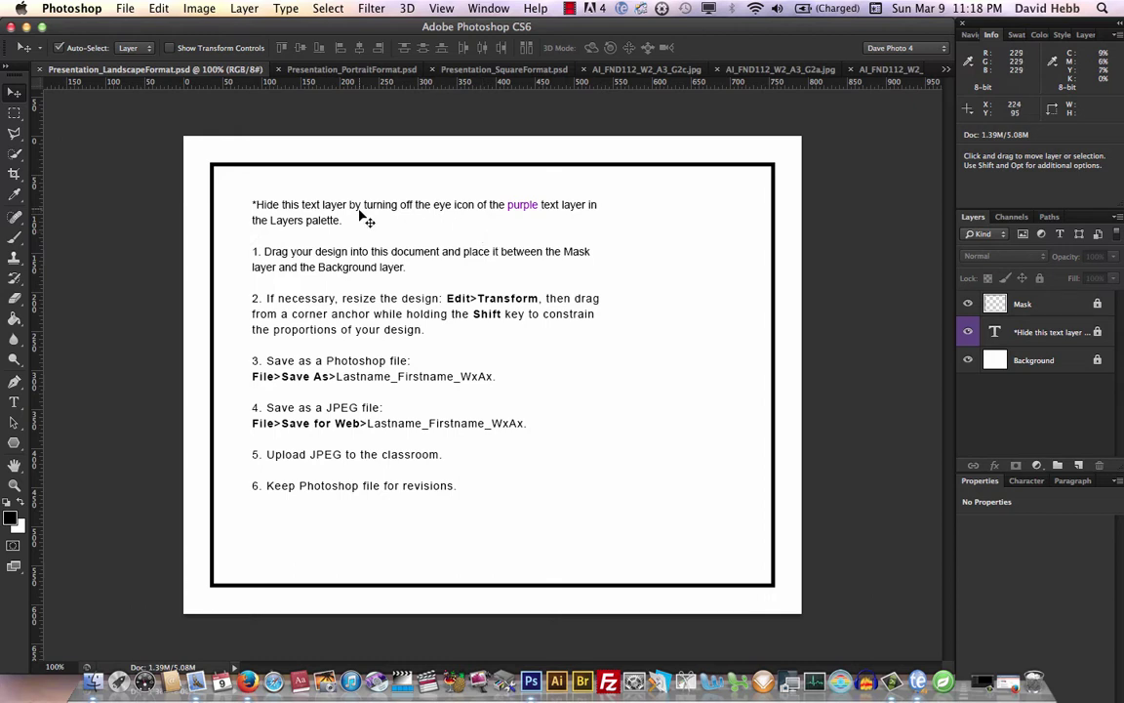
Switch from the portrait template to the Presentation_SquareFormat.psd template
click(322, 70)
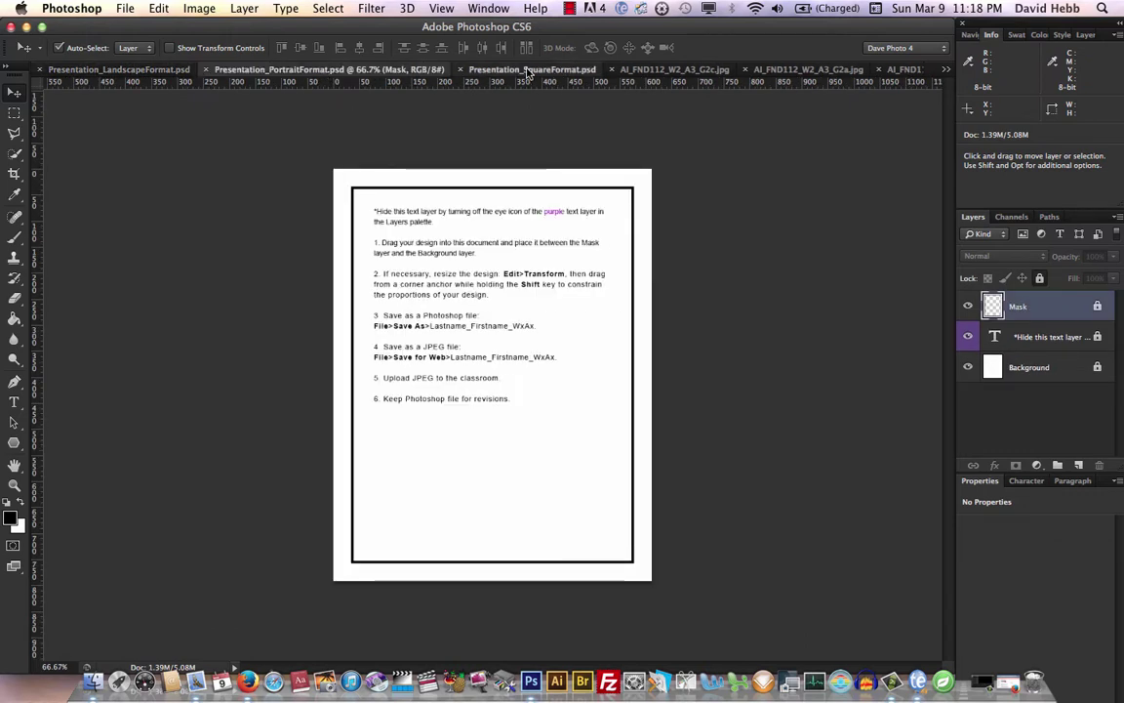
click(522, 70)
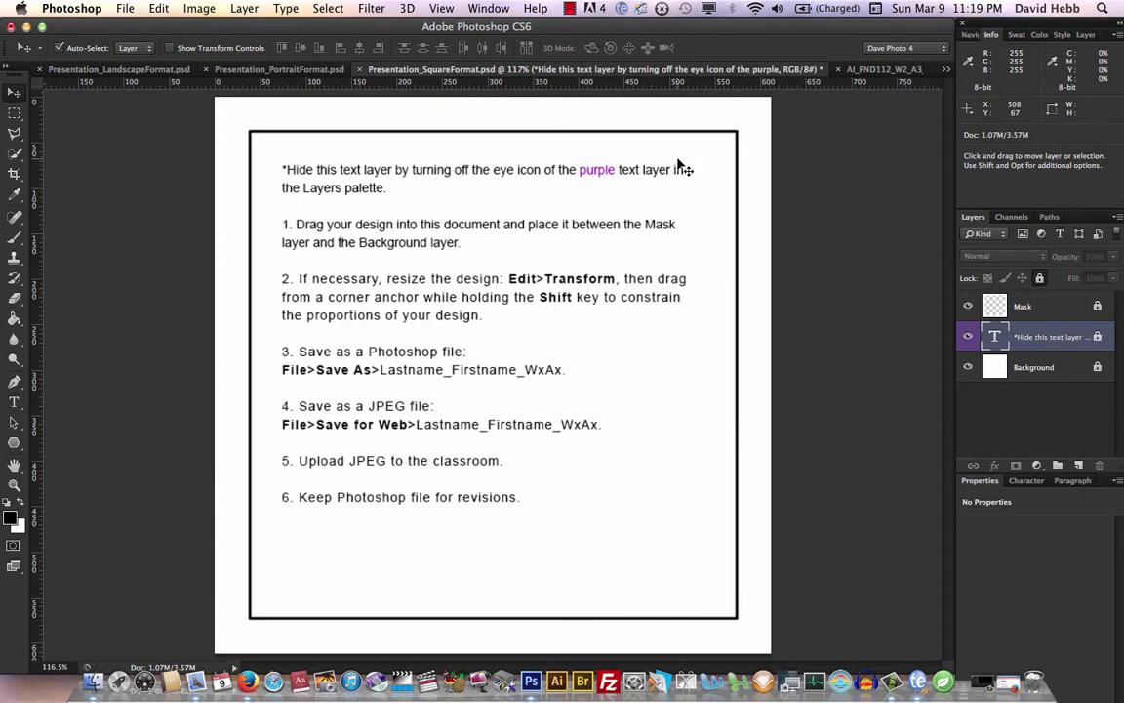
Browse the G2c and G2b example designs, ending on the G2a lattice pattern
click(878, 71)
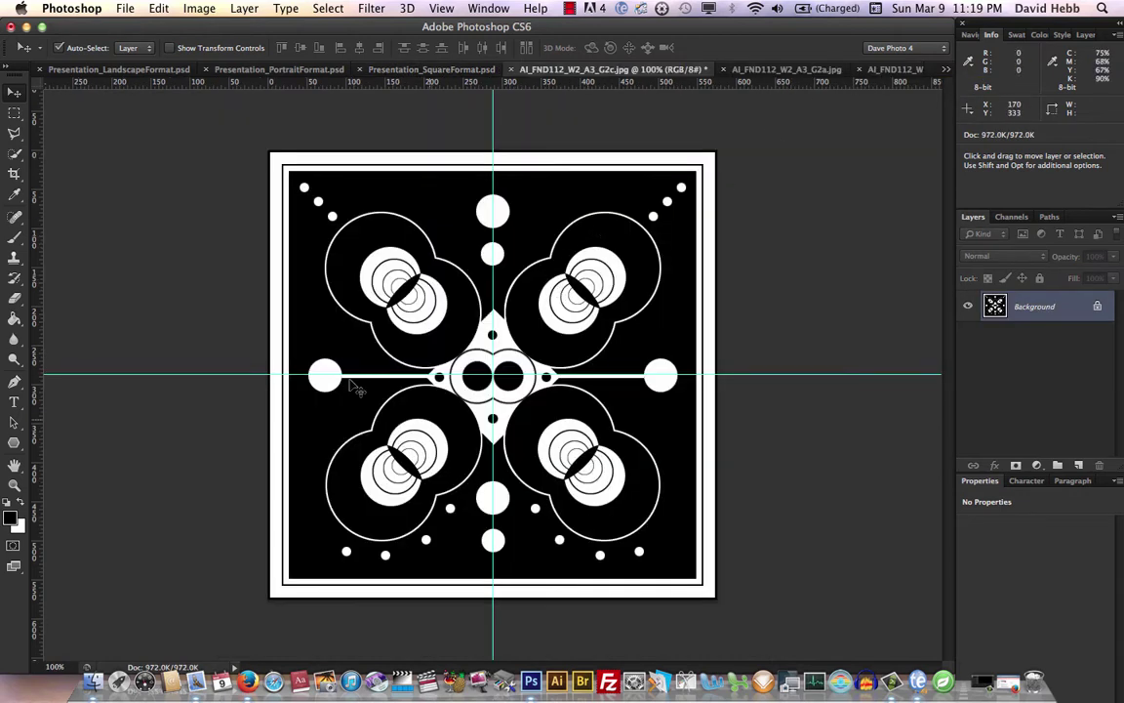
click(885, 73)
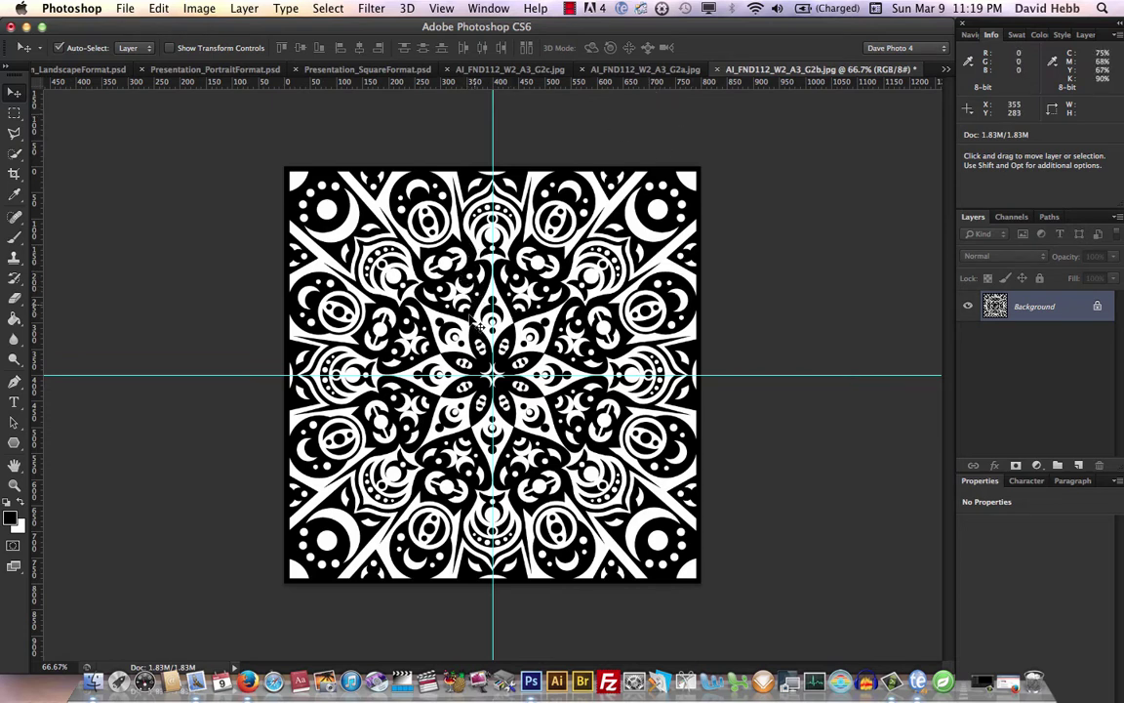
click(636, 70)
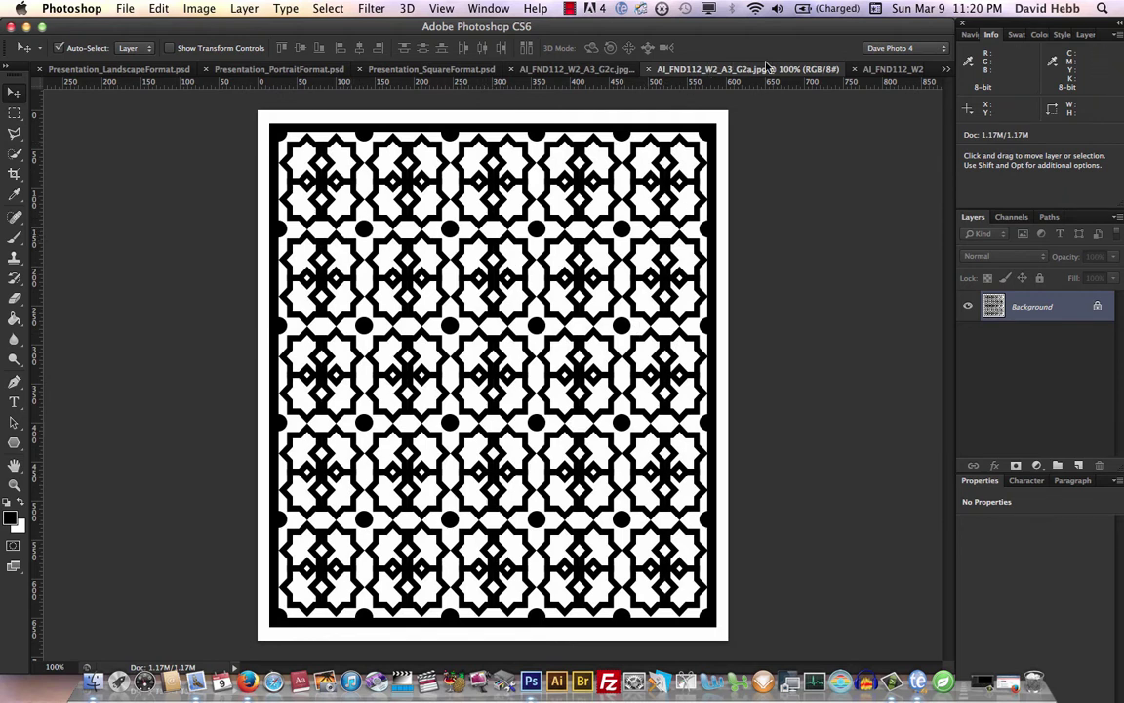
Return to the G2b mandala example and fit it to the window with Cmd+0
click(873, 69)
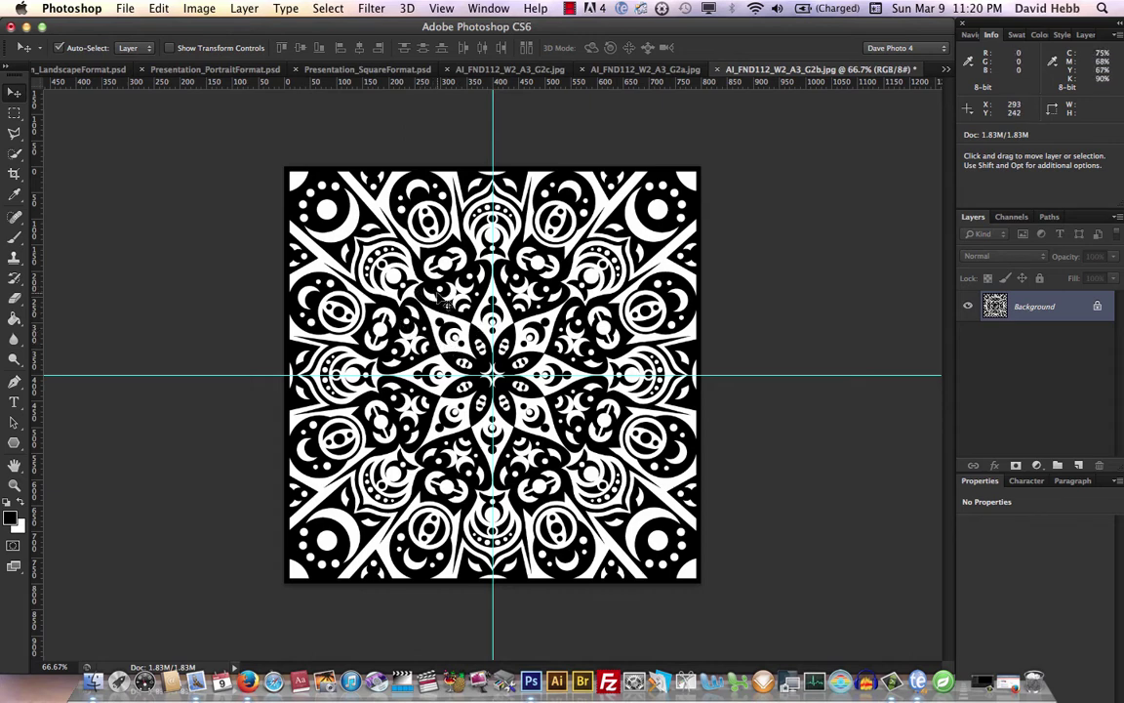
key(super+0)
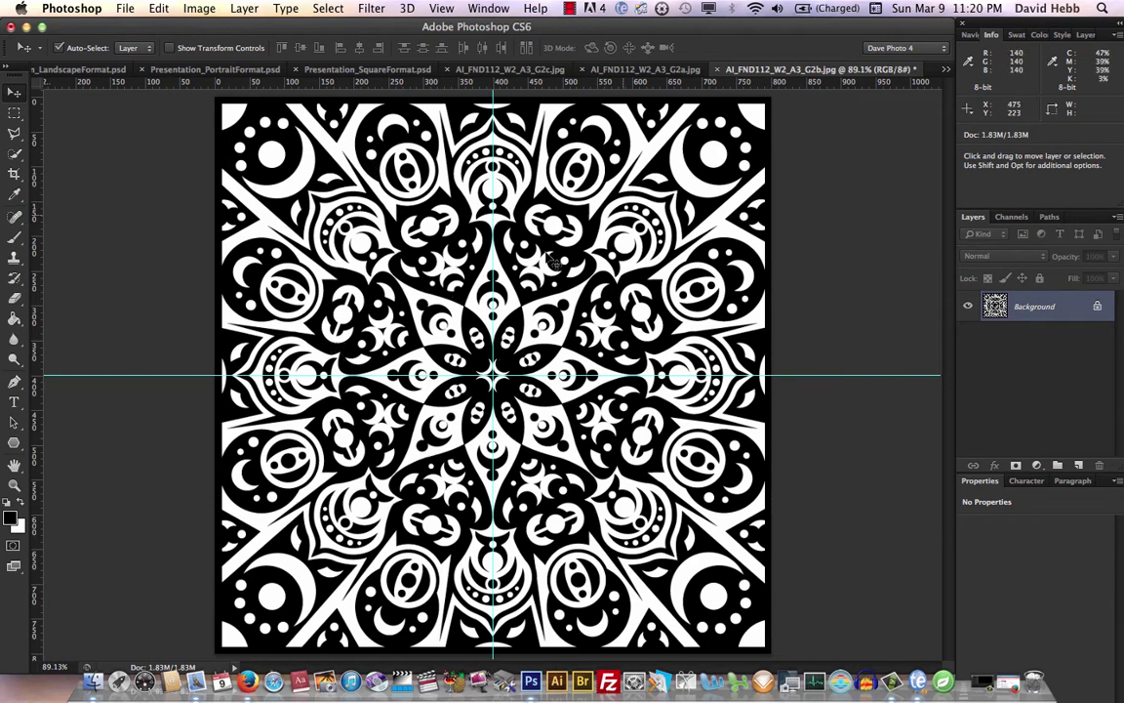
Look at the G2c circles design, then go back to Presentation_SquareFormat.psd
click(492, 71)
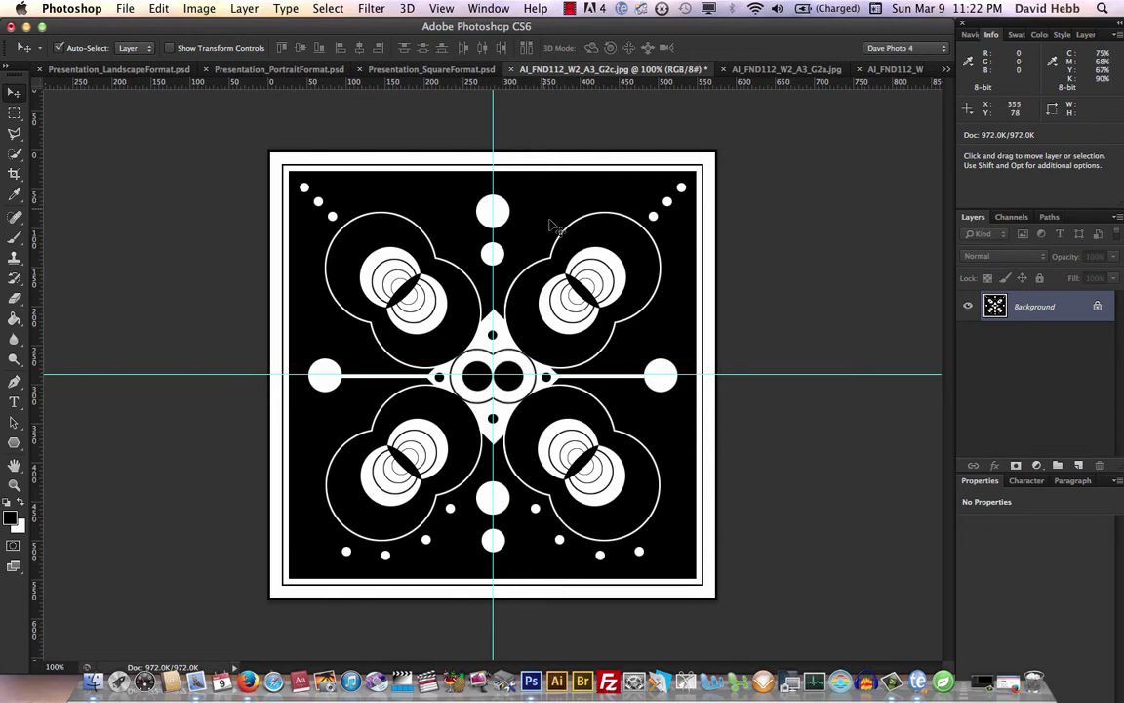
click(442, 70)
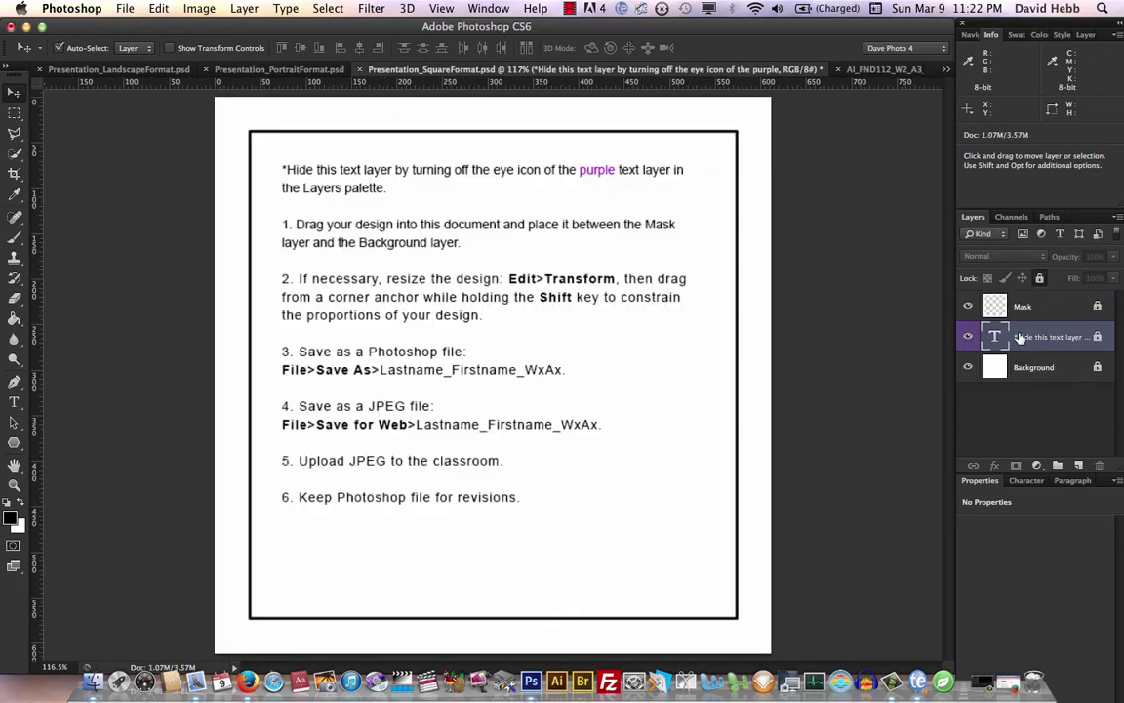
Hide the 'Hide this text layer' layer and create an empty Layer 1 below Mask
click(968, 336)
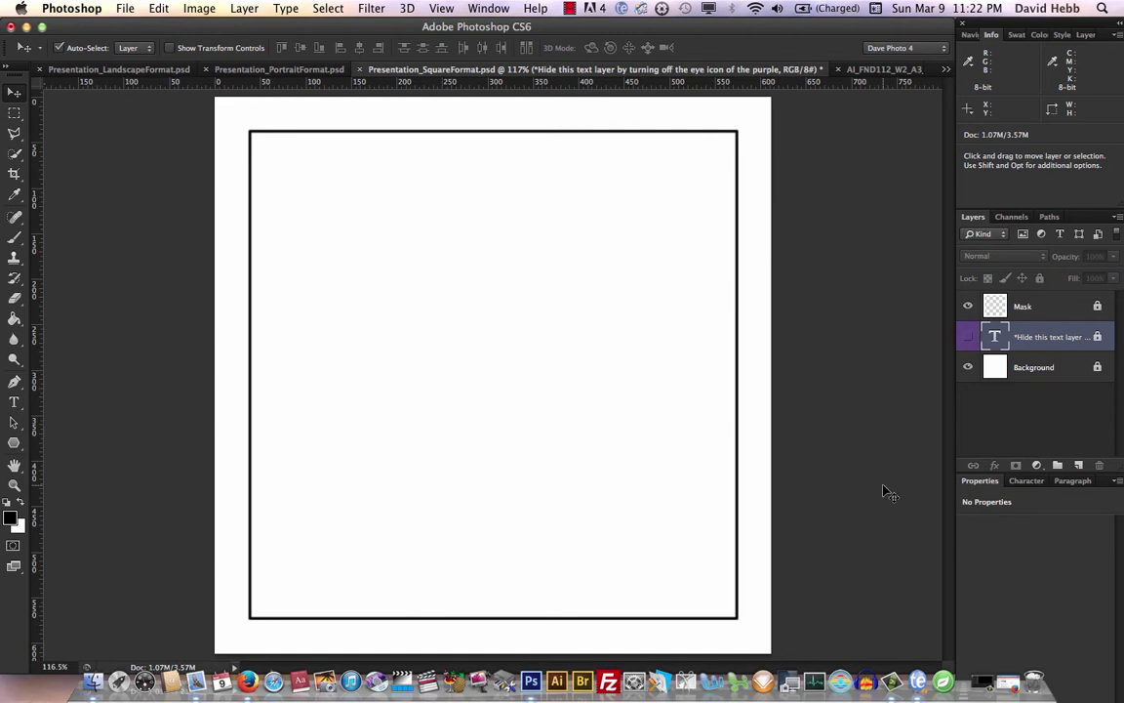
click(1079, 466)
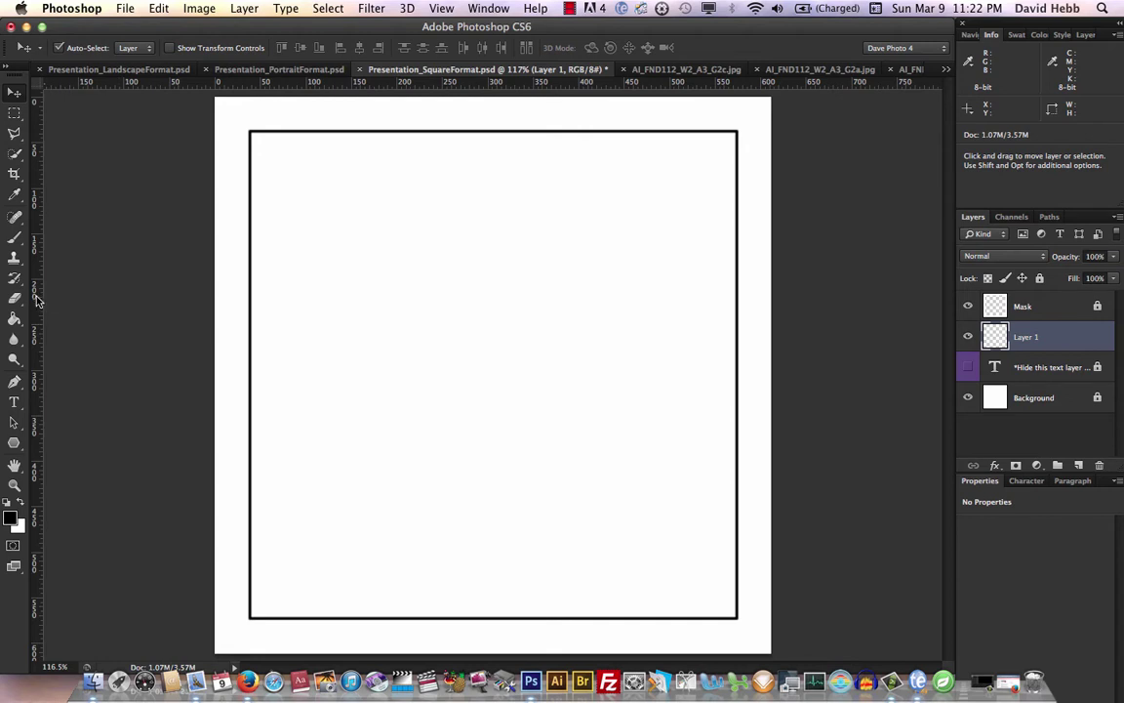
Drag a vertical guide from the left ruler to the middle of the square canvas
drag(36, 301, 489, 300)
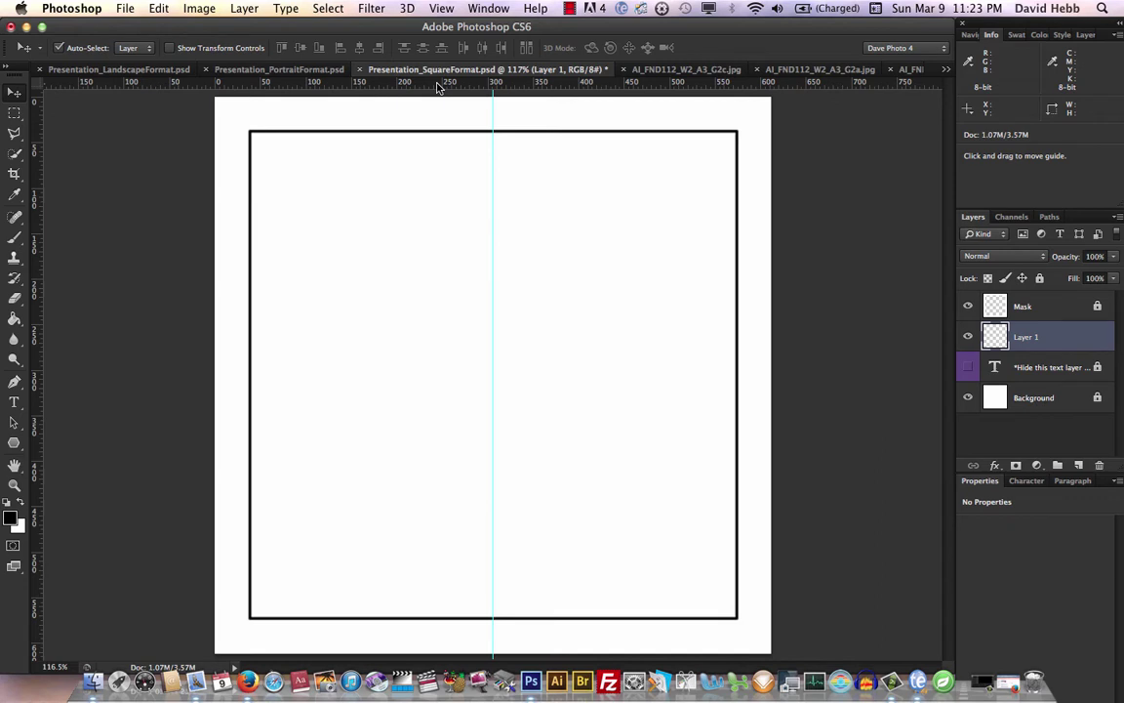
key(r)
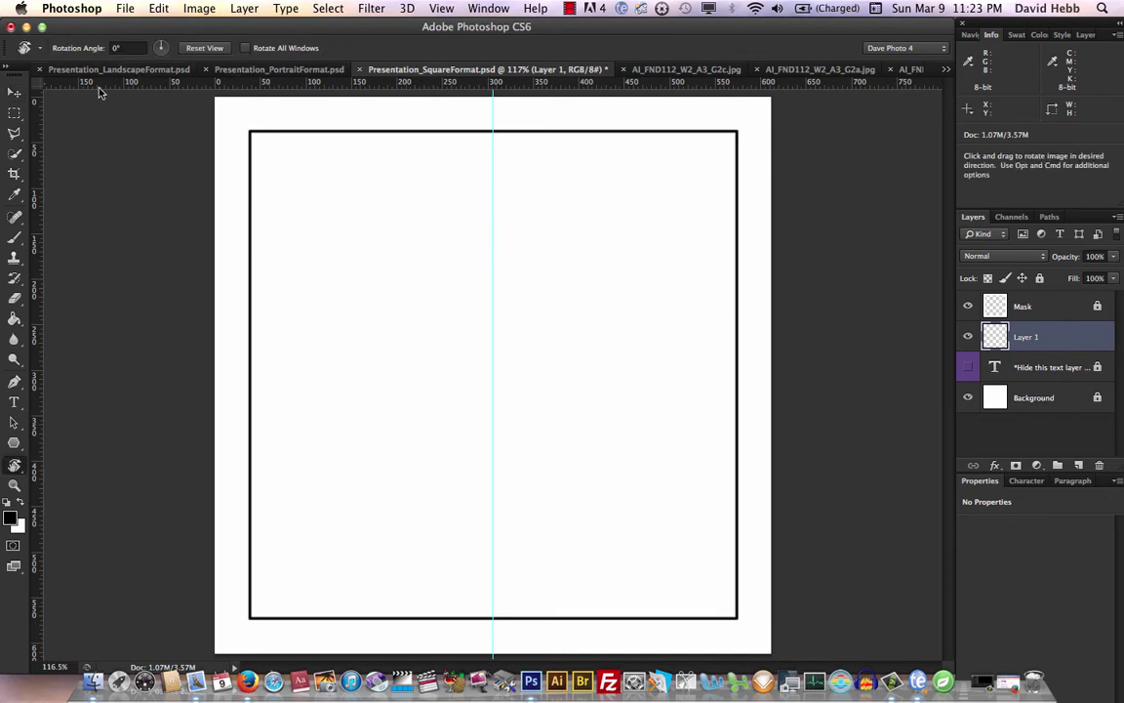
click(14, 88)
Toggle the rulers with Cmd+R and View > Rulers, leaving them visible
scroll(185, 130, down, 1)
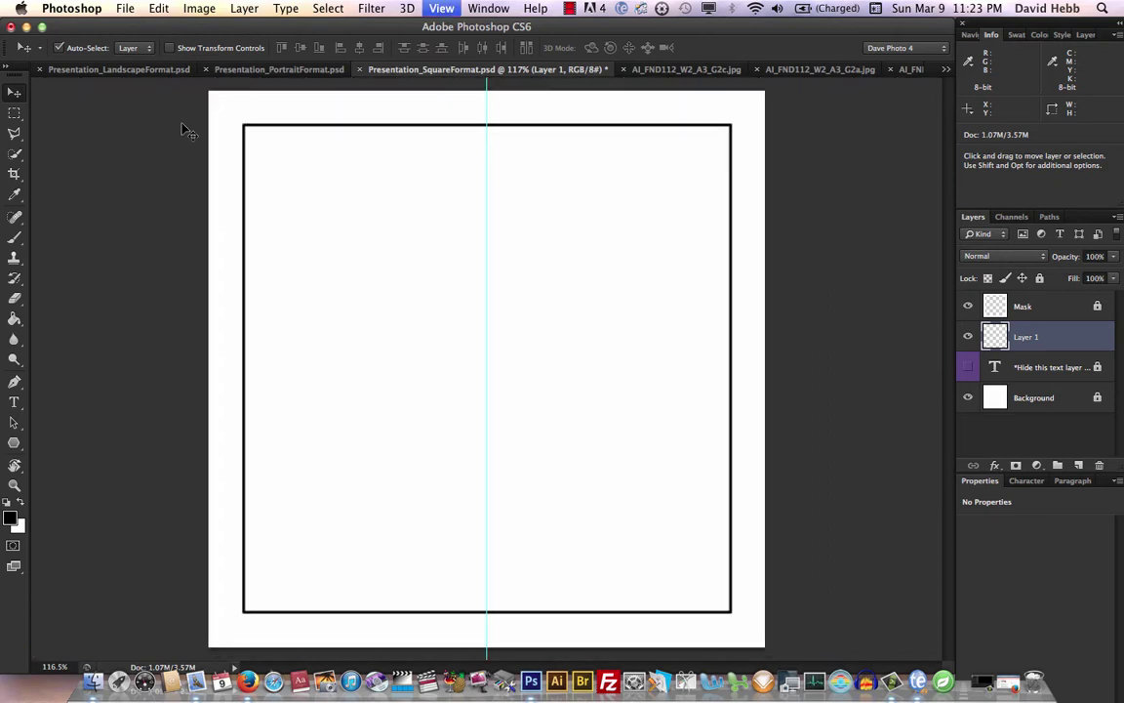
key(super+r)
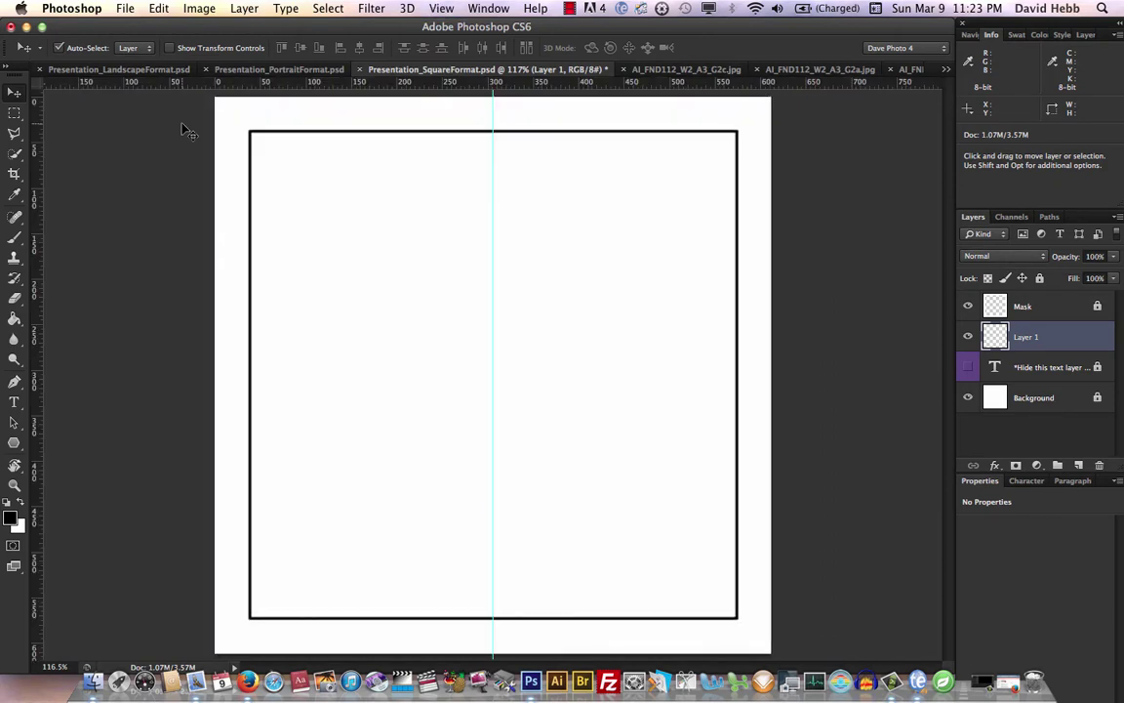
key(super+r)
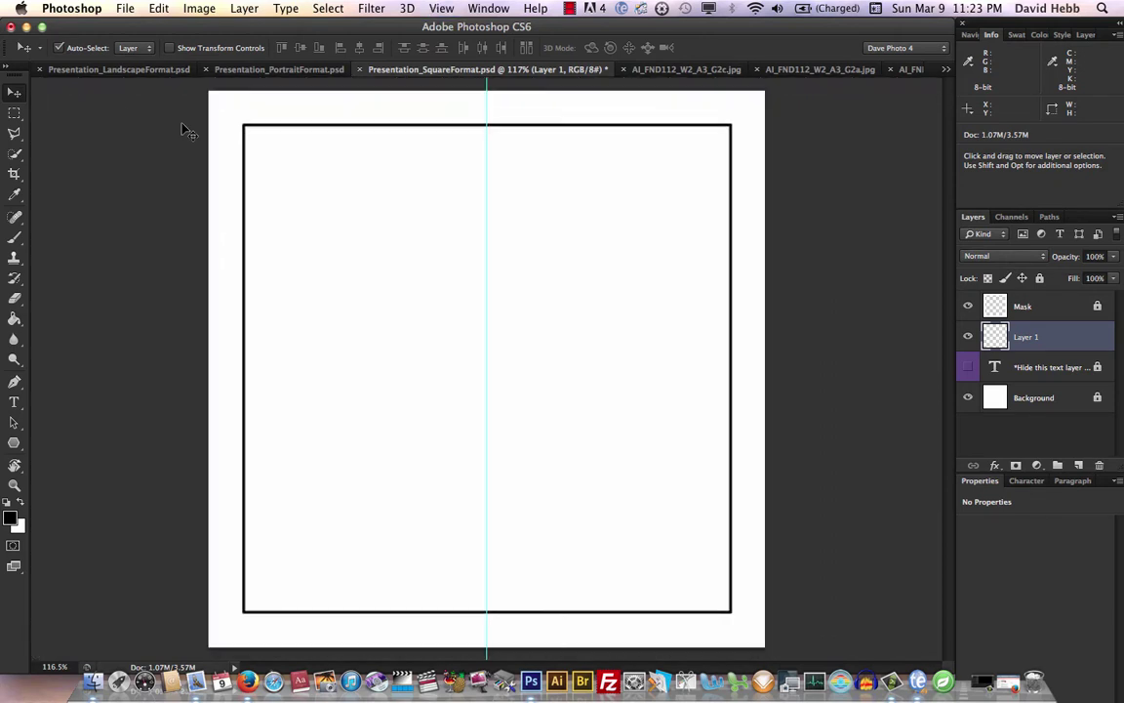
key(super+r)
click(436, 10)
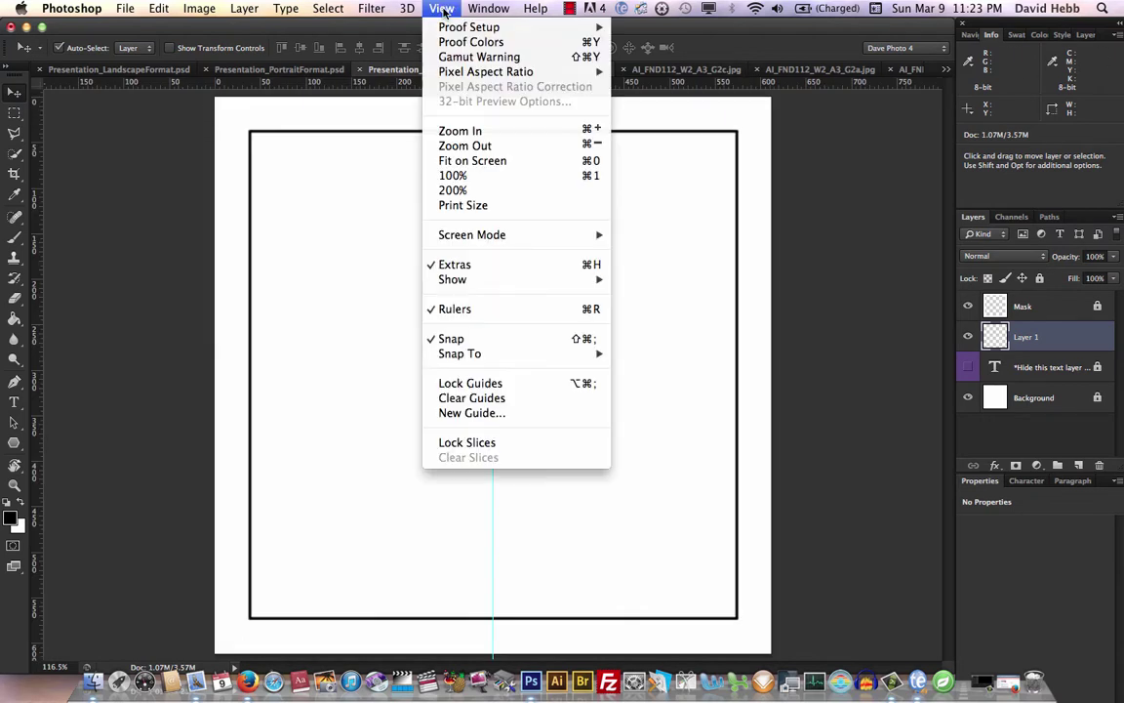
mouse_move(471, 284)
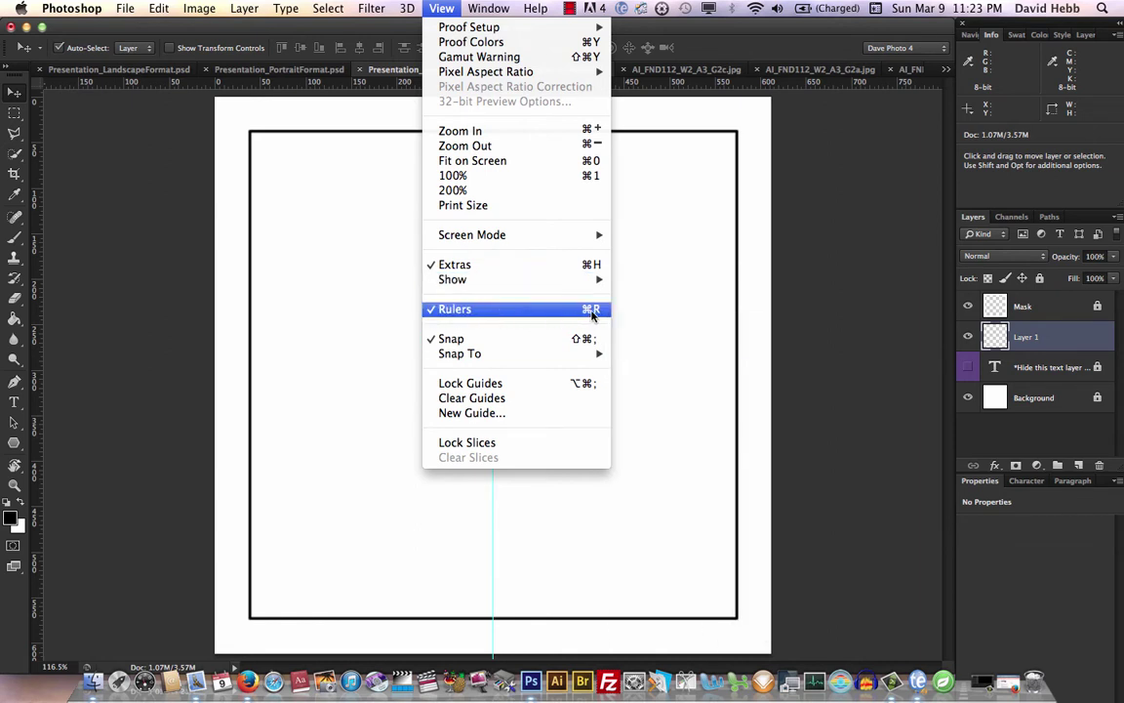
click(596, 312)
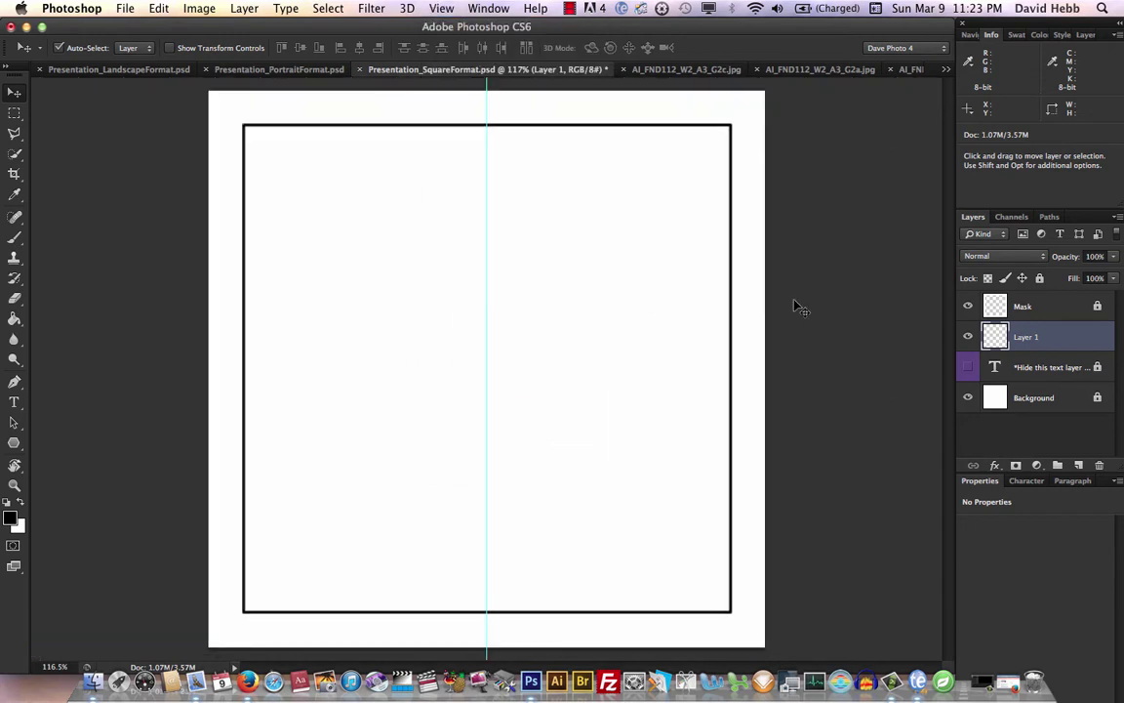
key(super+r)
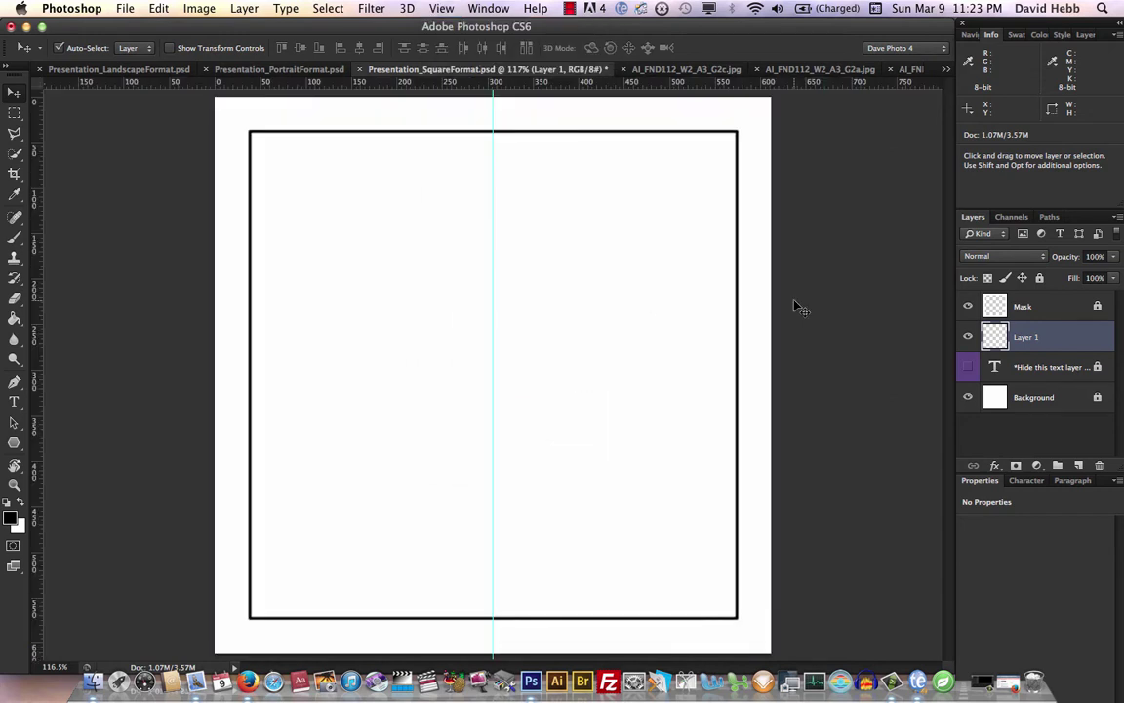
Add a horizontal guide across the canvas middle and check the View > Snap To options
drag(518, 88, 519, 375)
click(439, 10)
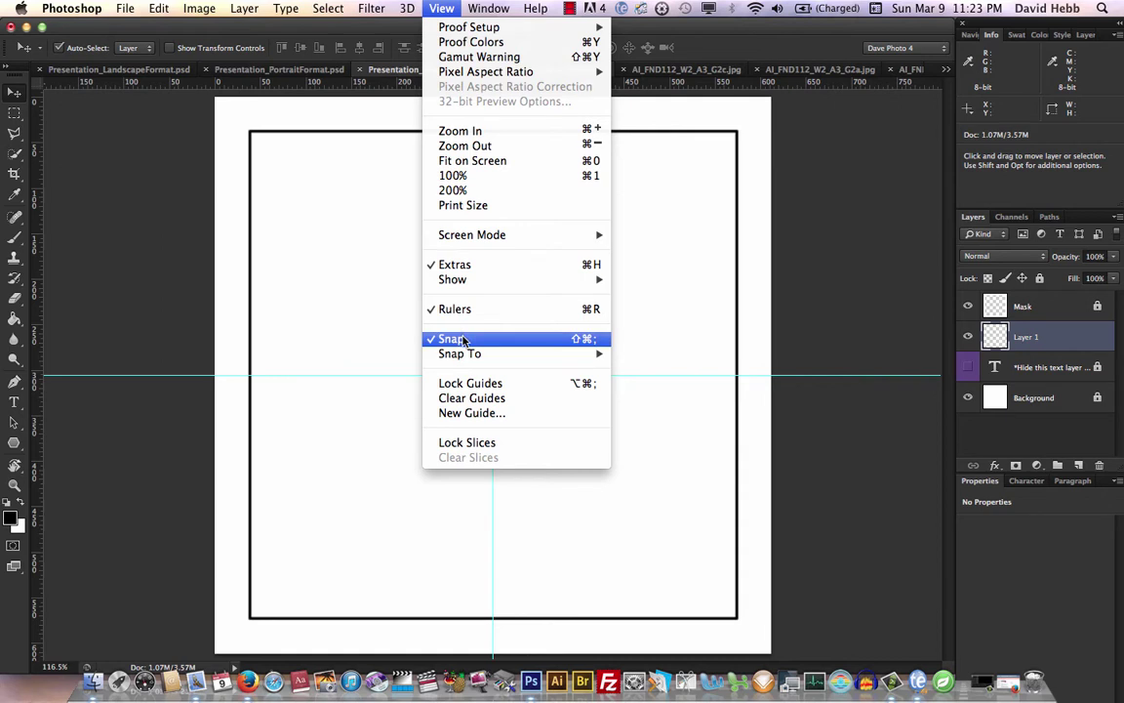
mouse_move(478, 353)
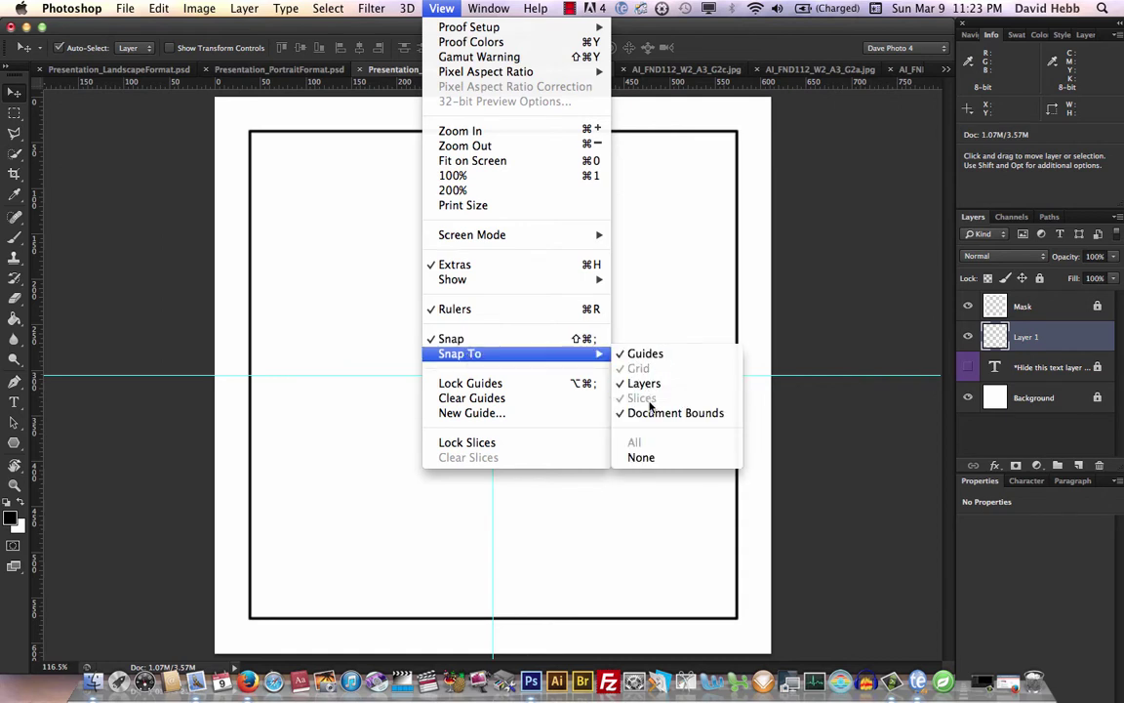
click(294, 250)
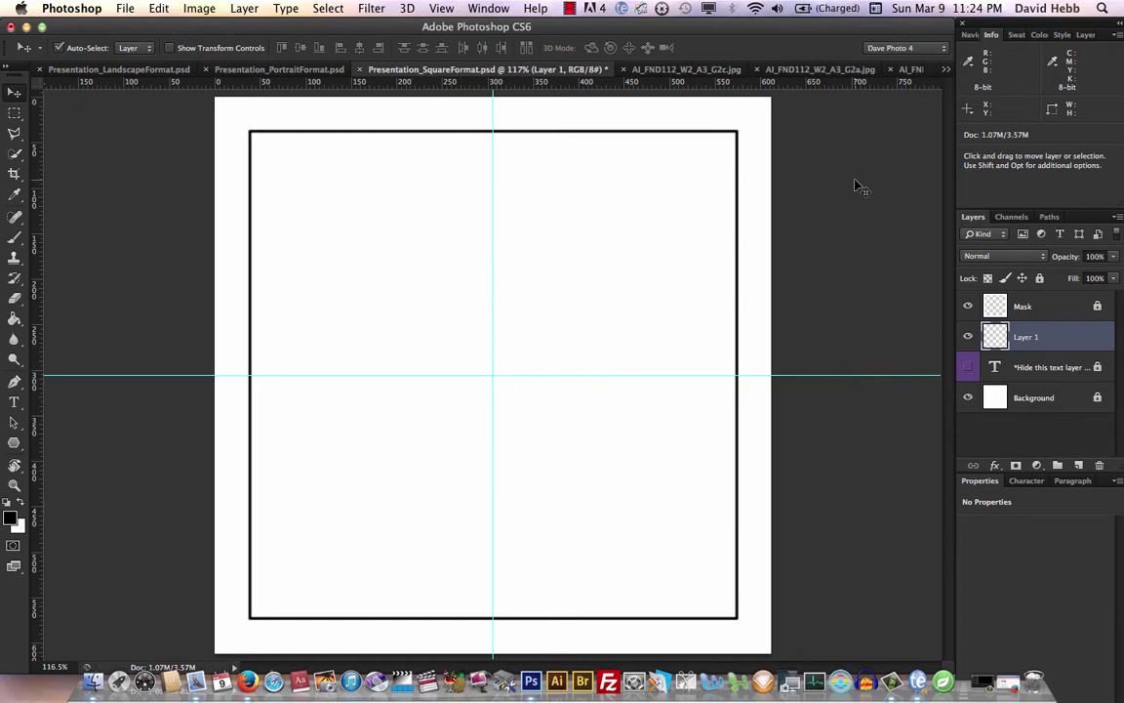
Glance at the G2a lattice example, then switch to the G2b mandala image
click(820, 68)
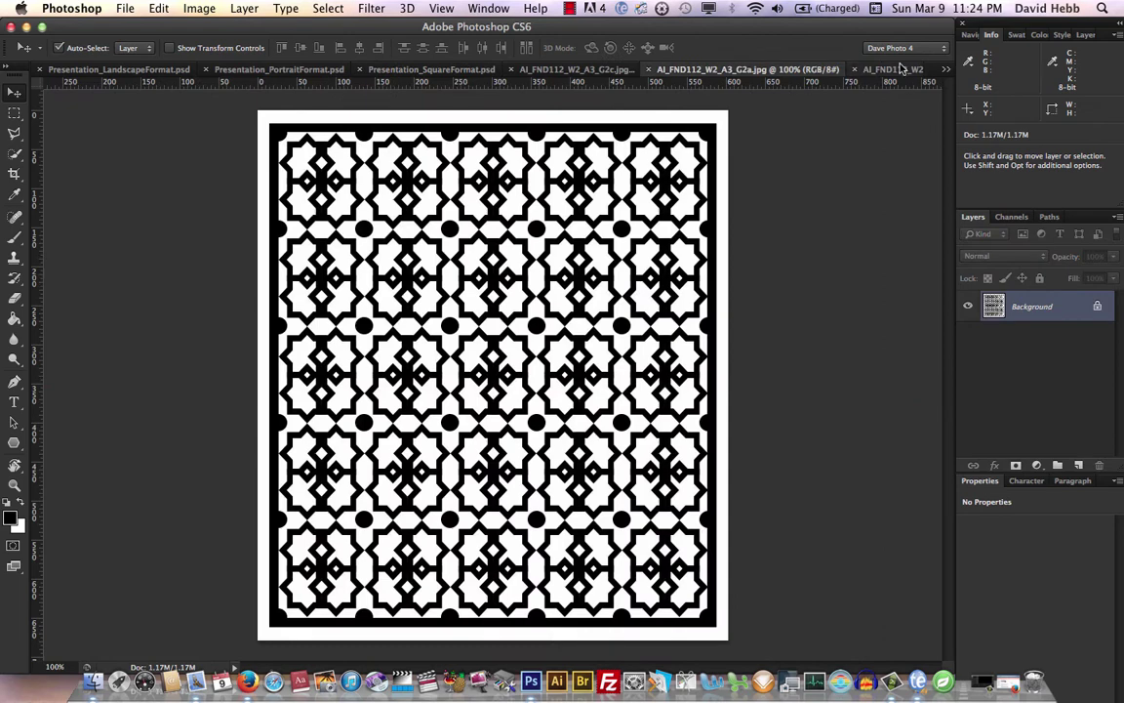
click(917, 69)
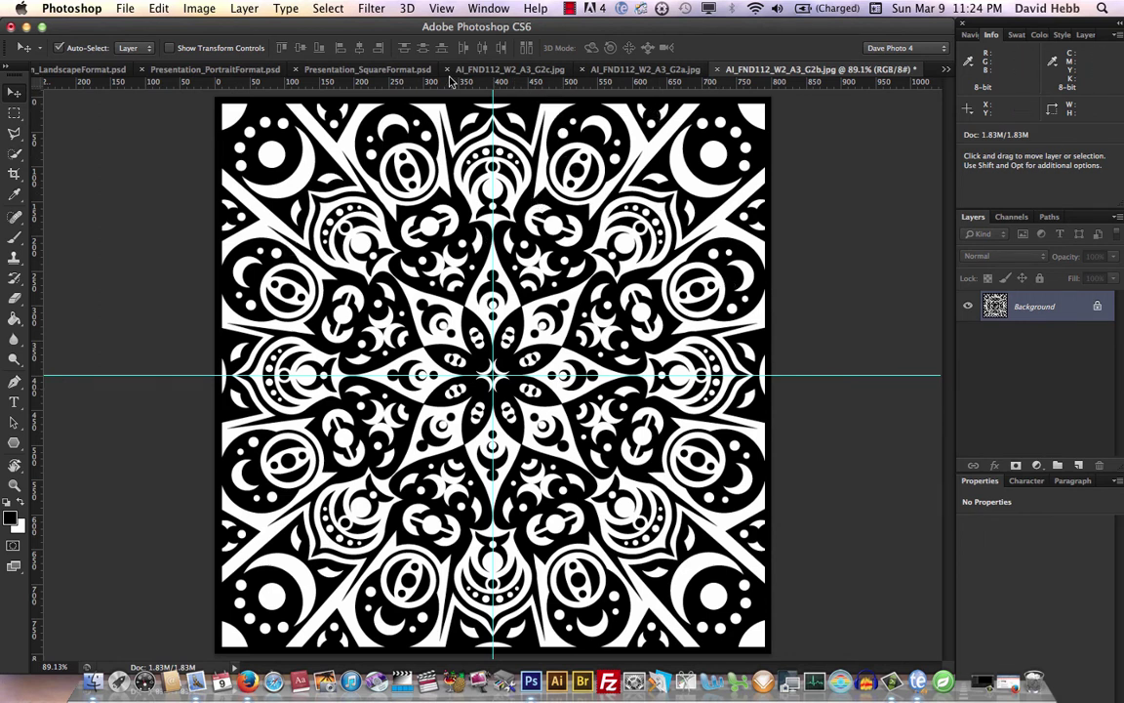
On the square template, draw a 1 px Line Tool diagonal from top-left to bottom-right corner
click(389, 72)
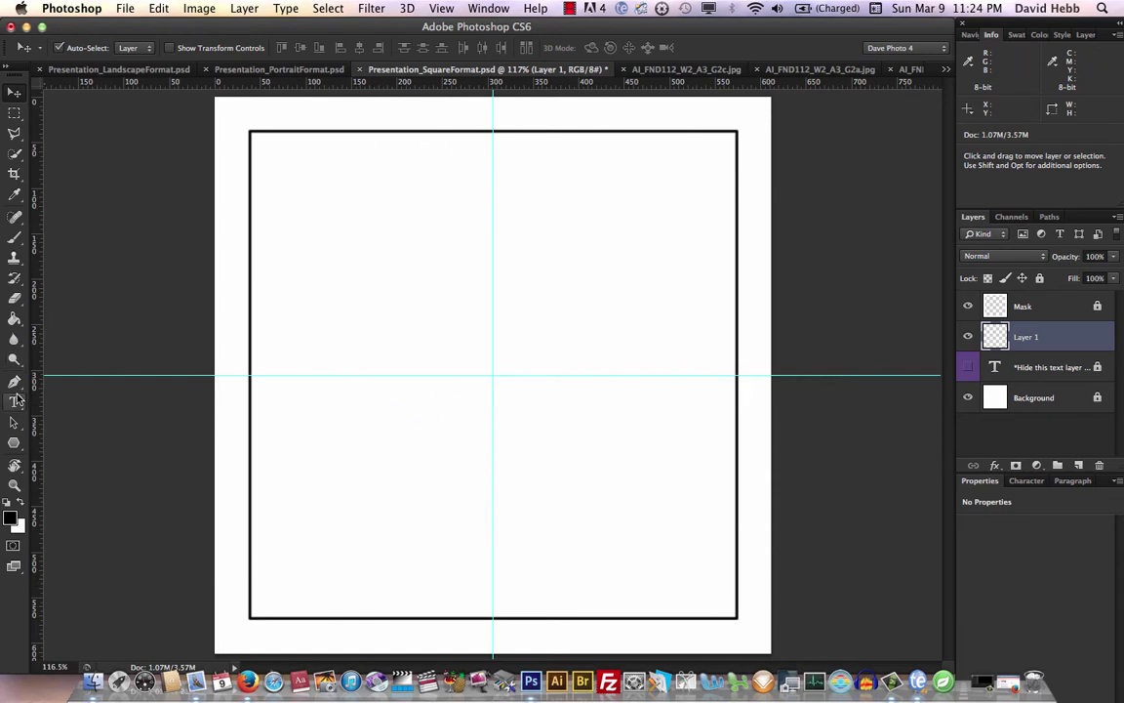
click(14, 442)
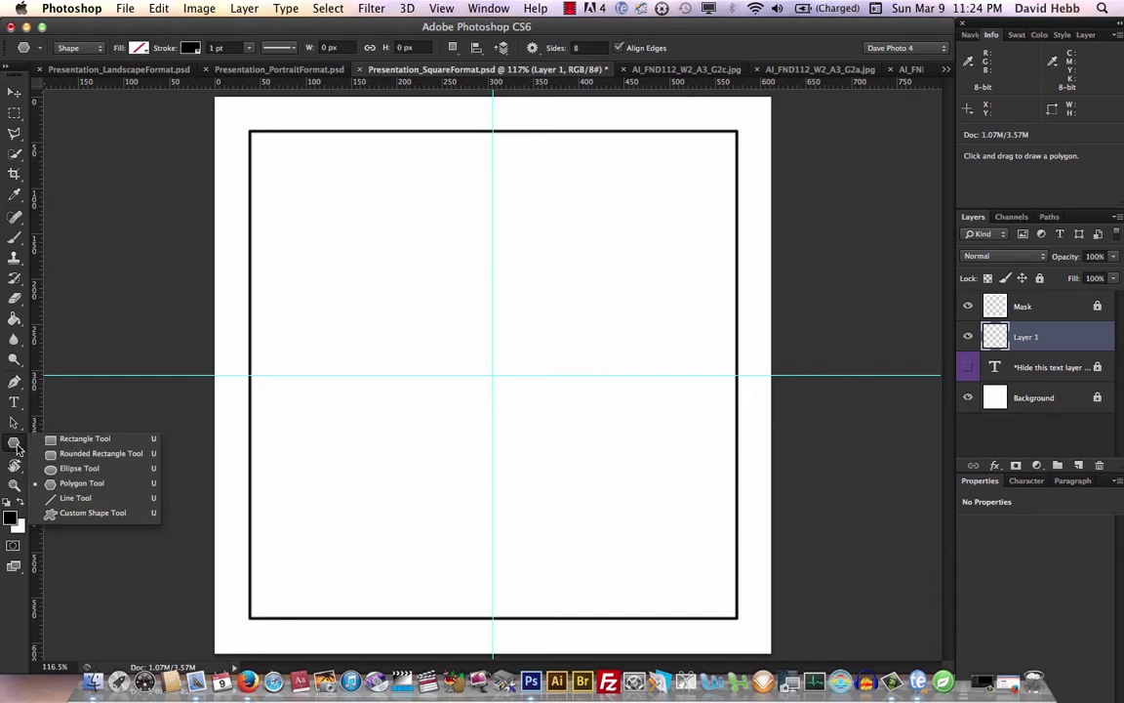
click(62, 499)
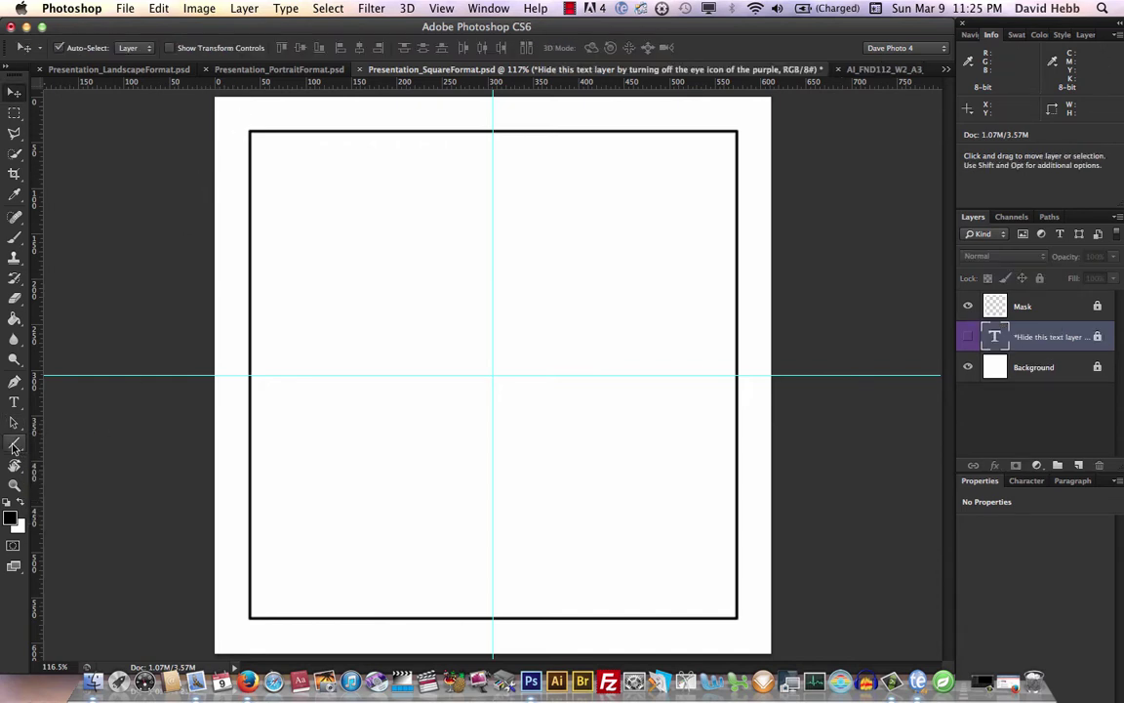
key(u)
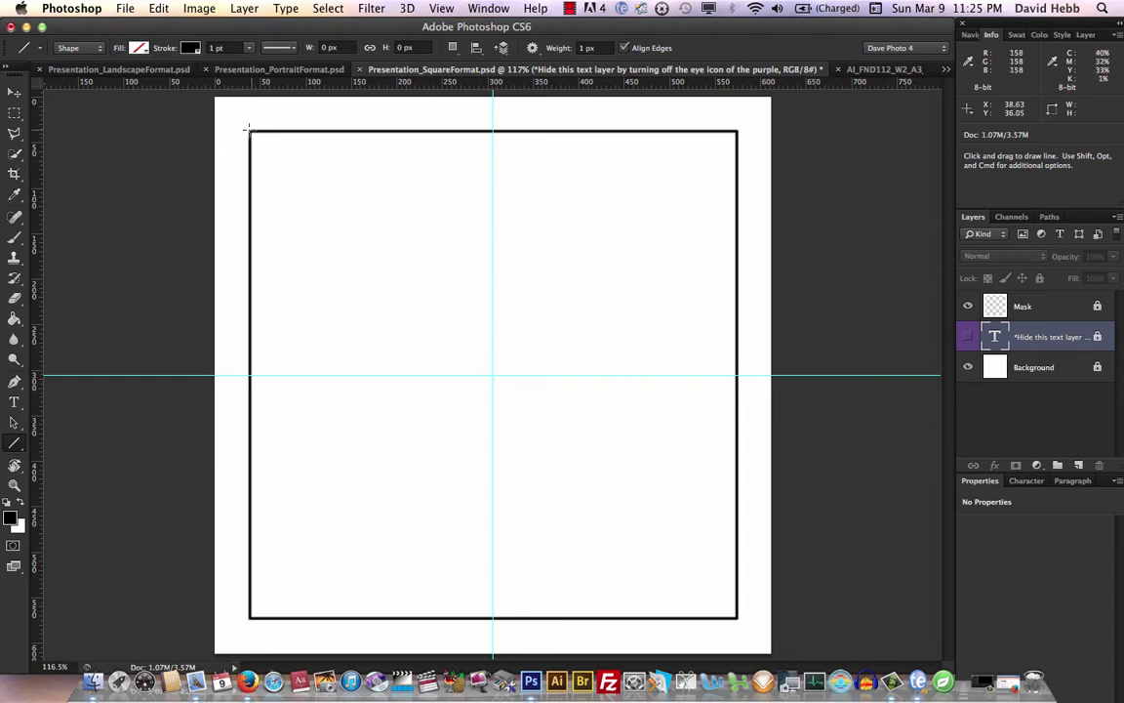
drag(250, 129, 841, 617)
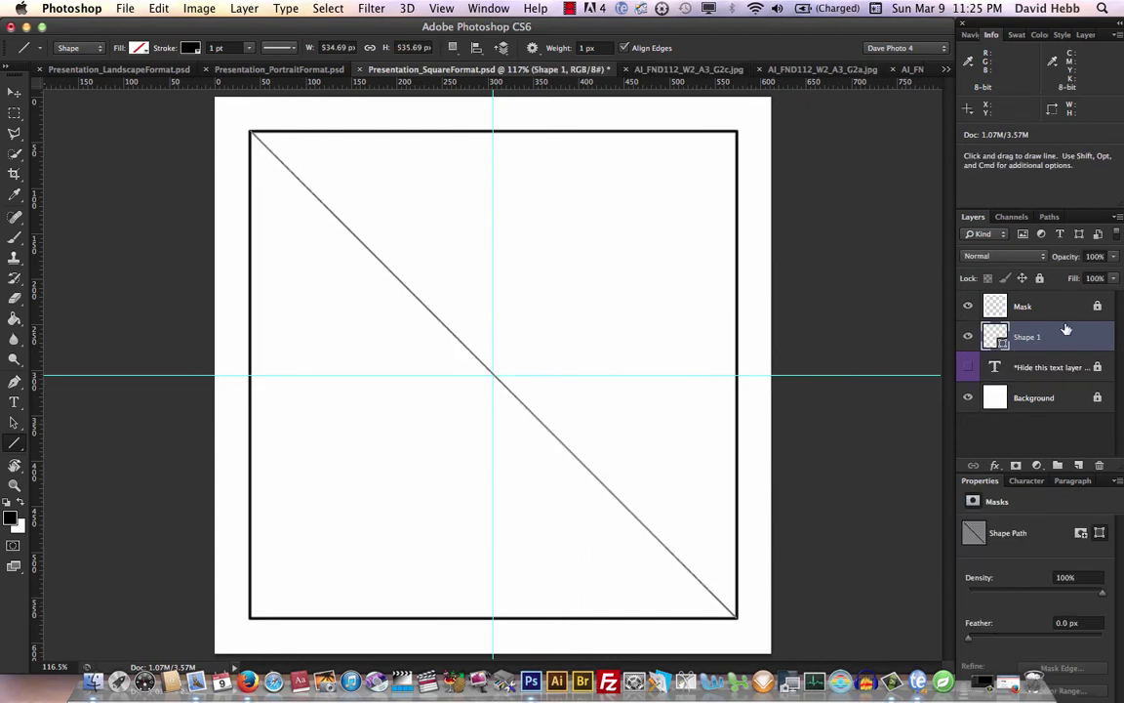
Move Shape 1 below the 'Hide this text layer' layer and apply Lock All to it
drag(1062, 337, 1061, 381)
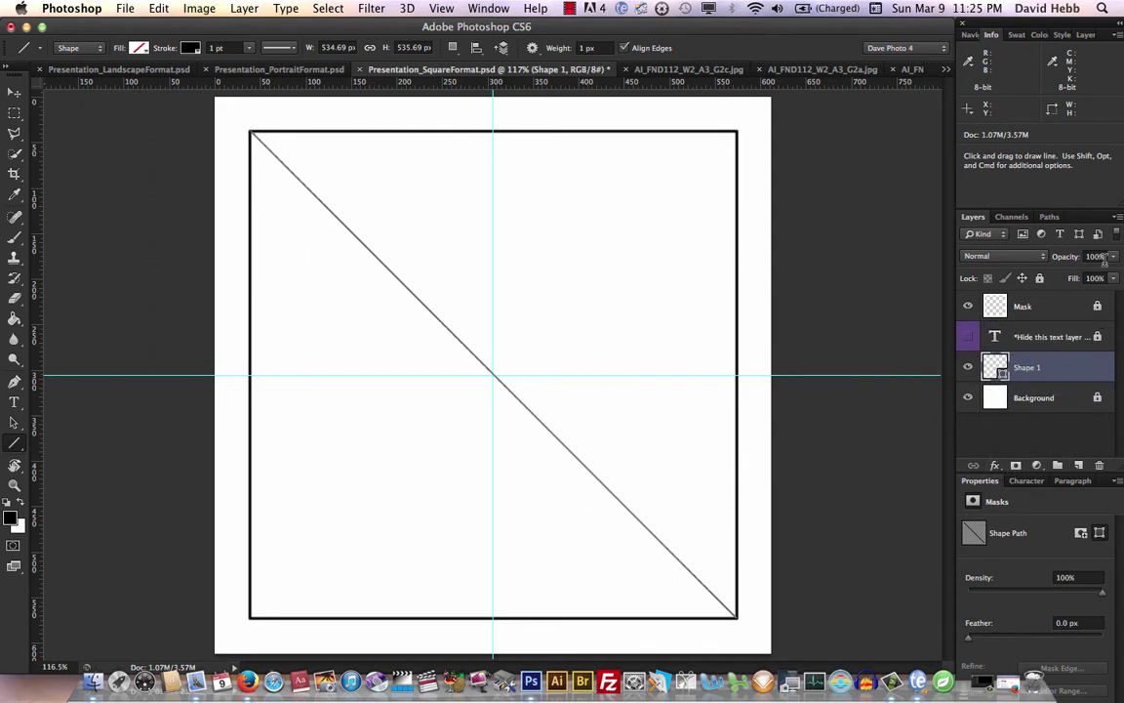
click(1040, 279)
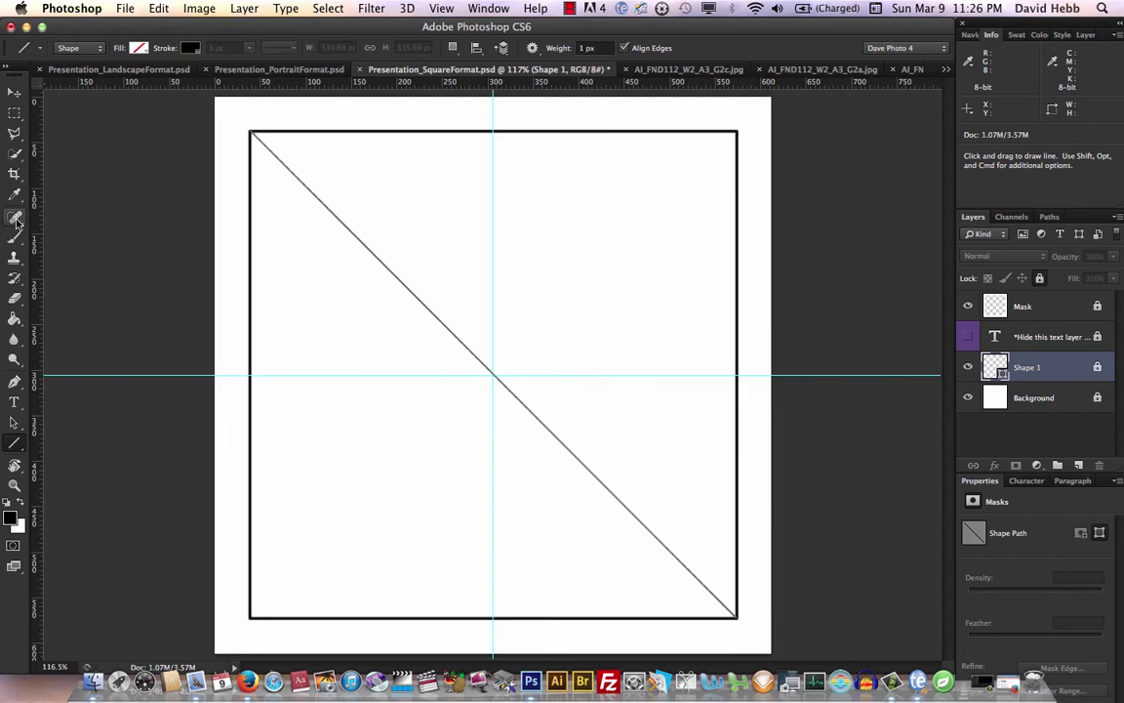
Draw an eight-sided polygon near the square's upper-left corner with the Polygon Tool
click(14, 90)
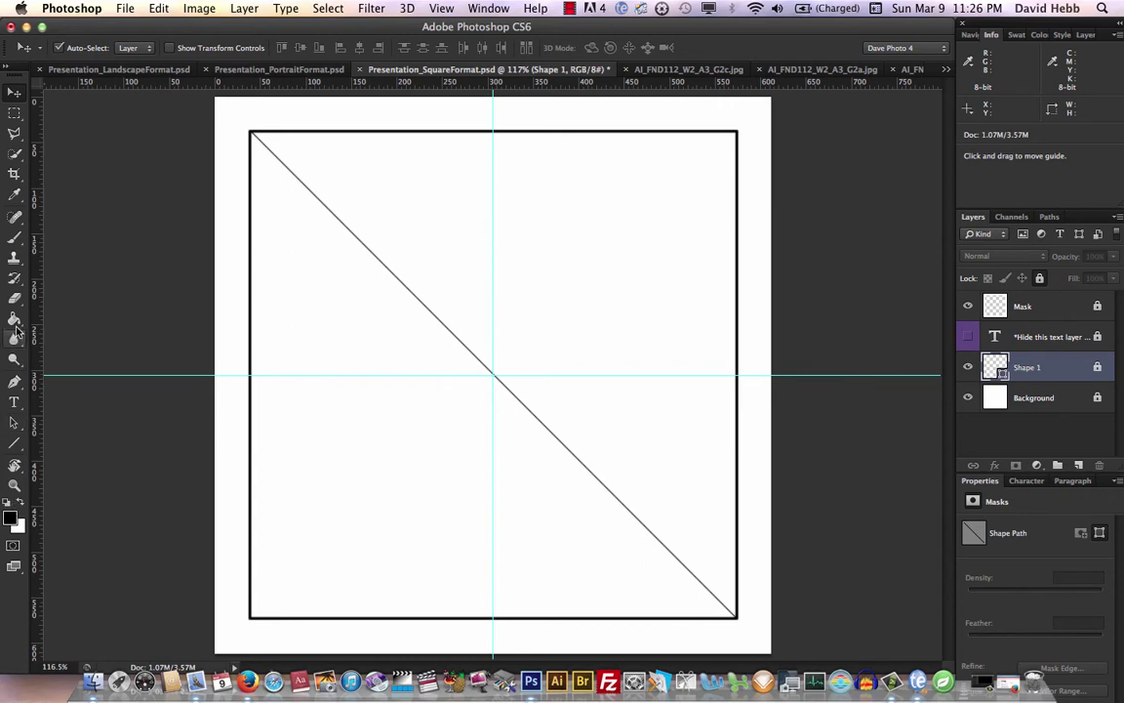
click(14, 442)
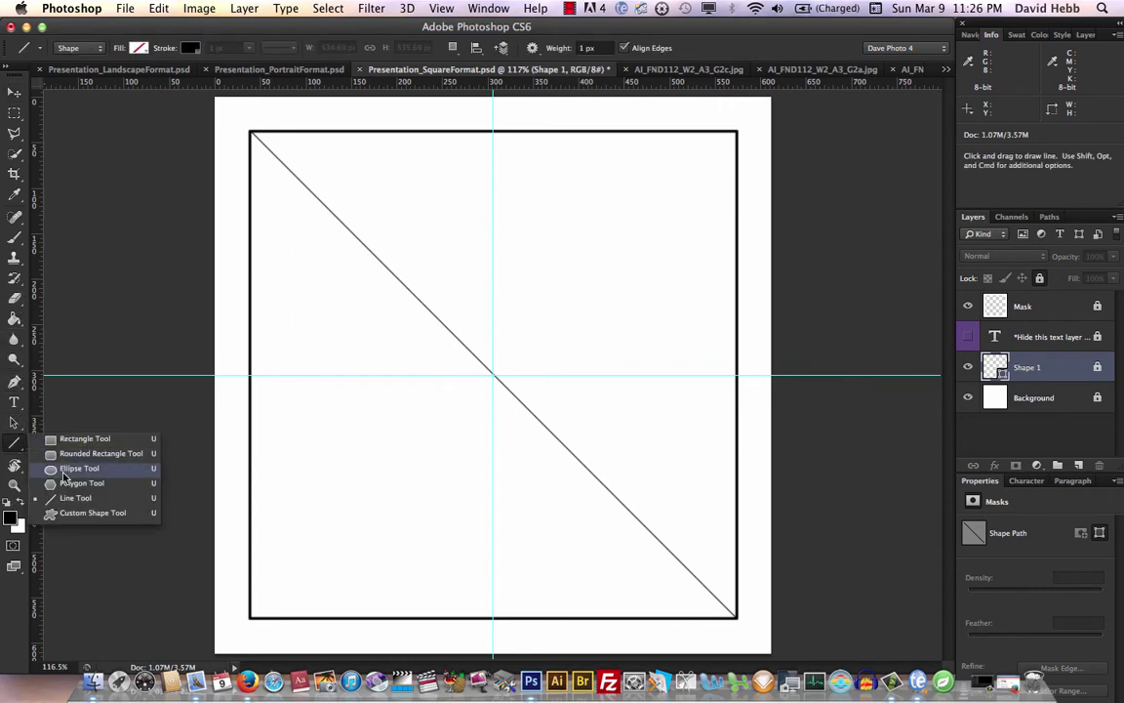
click(66, 485)
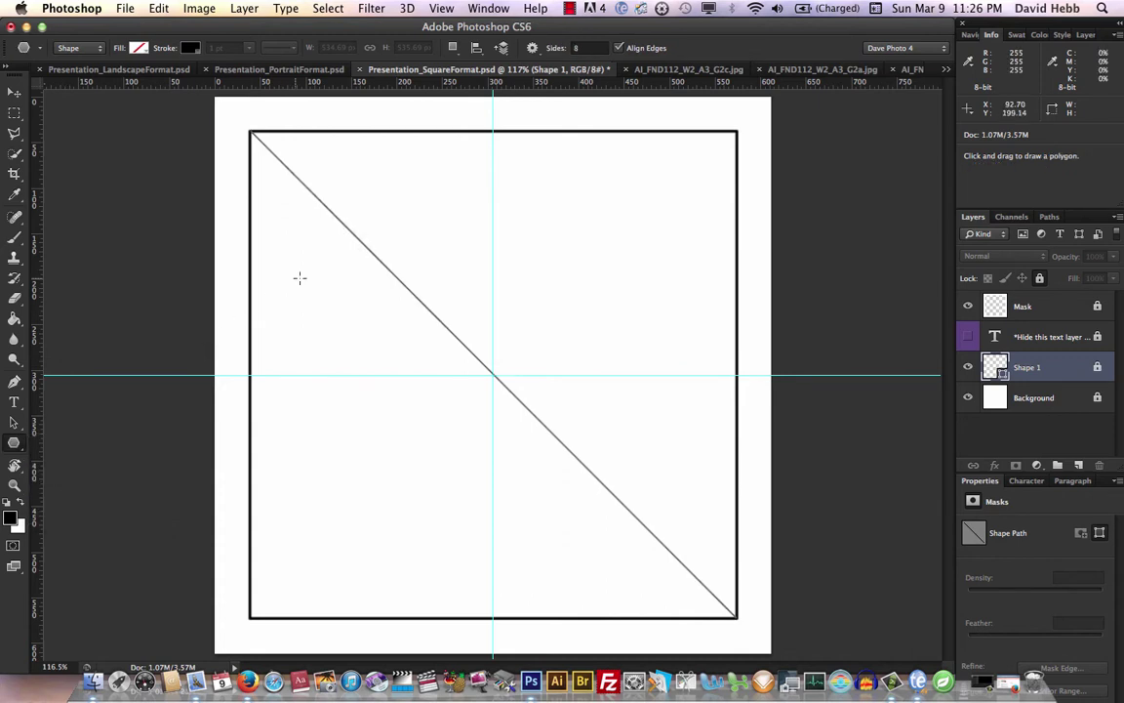
drag(284, 282, 249, 203)
Give the octagon a solid black fill and no stroke
click(139, 48)
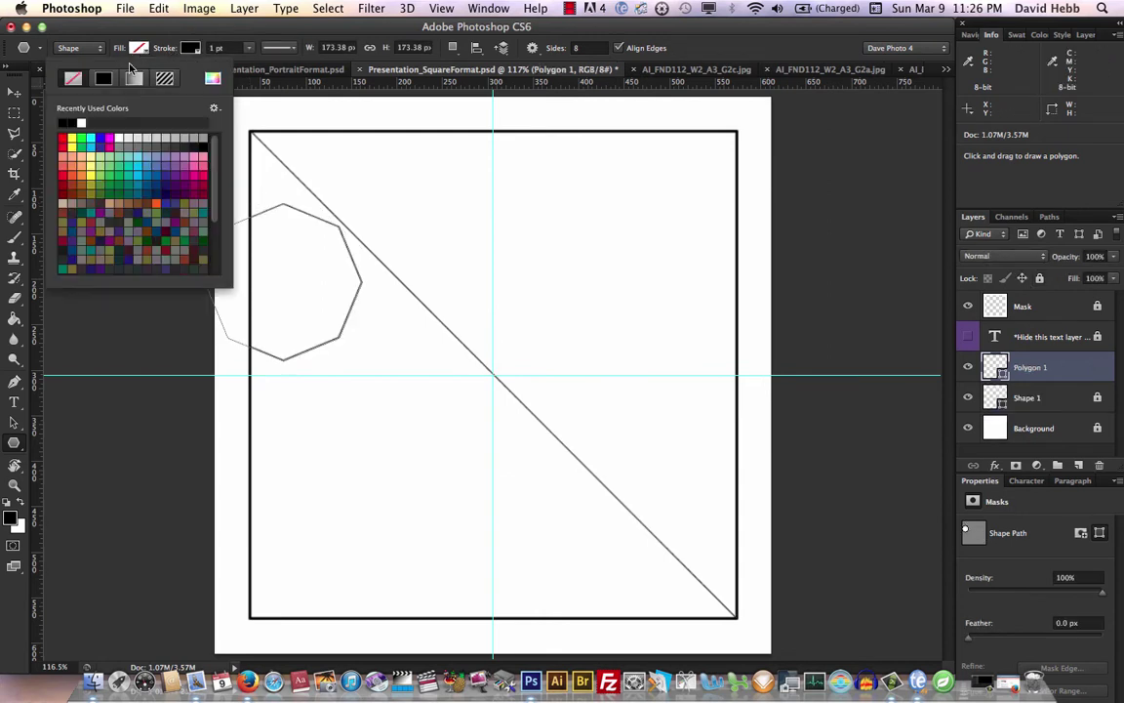
click(103, 80)
click(190, 48)
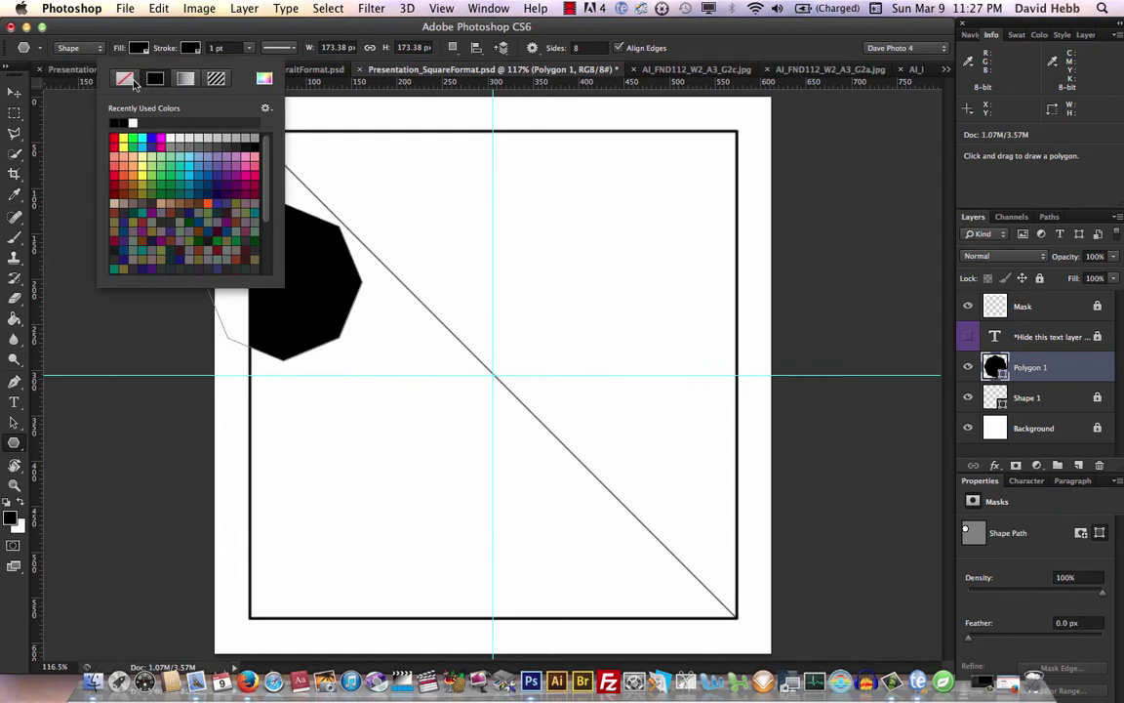
click(124, 78)
click(88, 48)
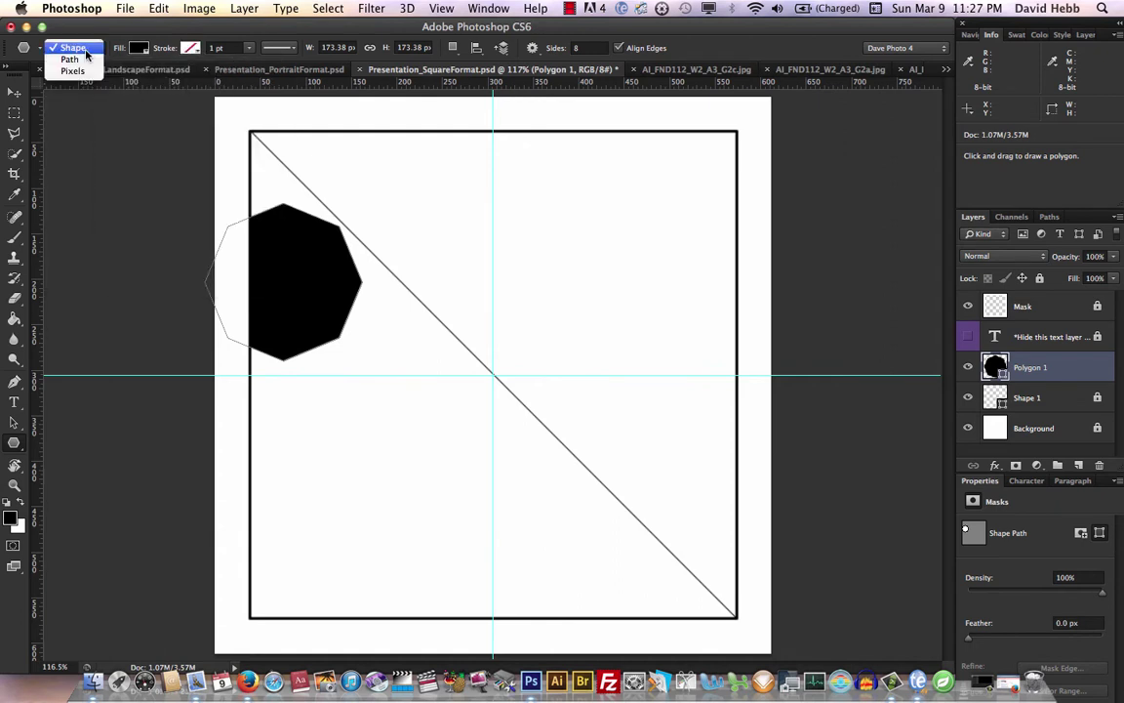
Move the octagon so one of its edges rests on the diagonal line
click(21, 89)
click(21, 90)
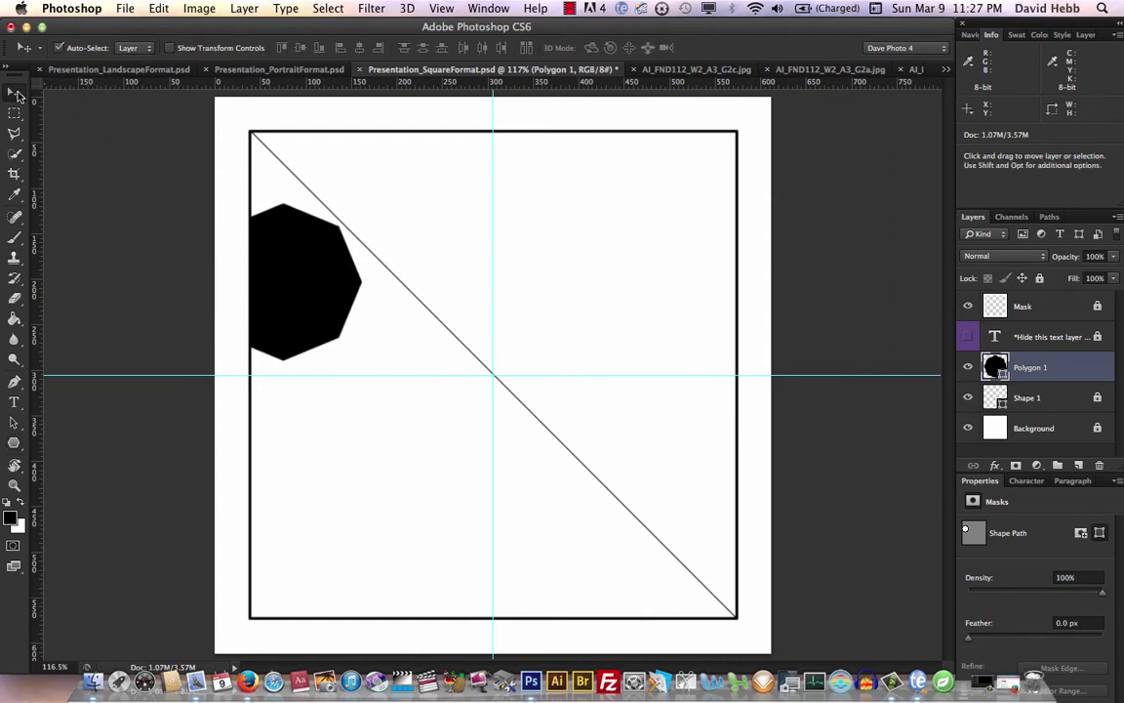
drag(289, 263, 383, 312)
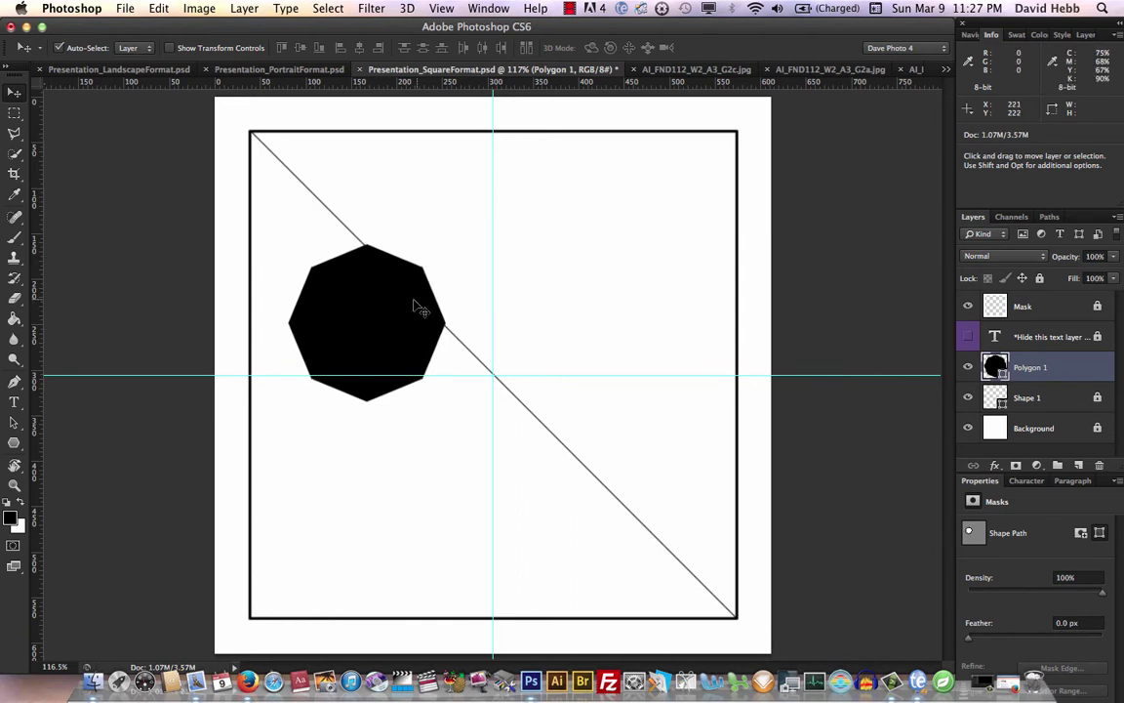
Try a white fill on the octagon, undo back to black, and deselect the layer
click(14, 445)
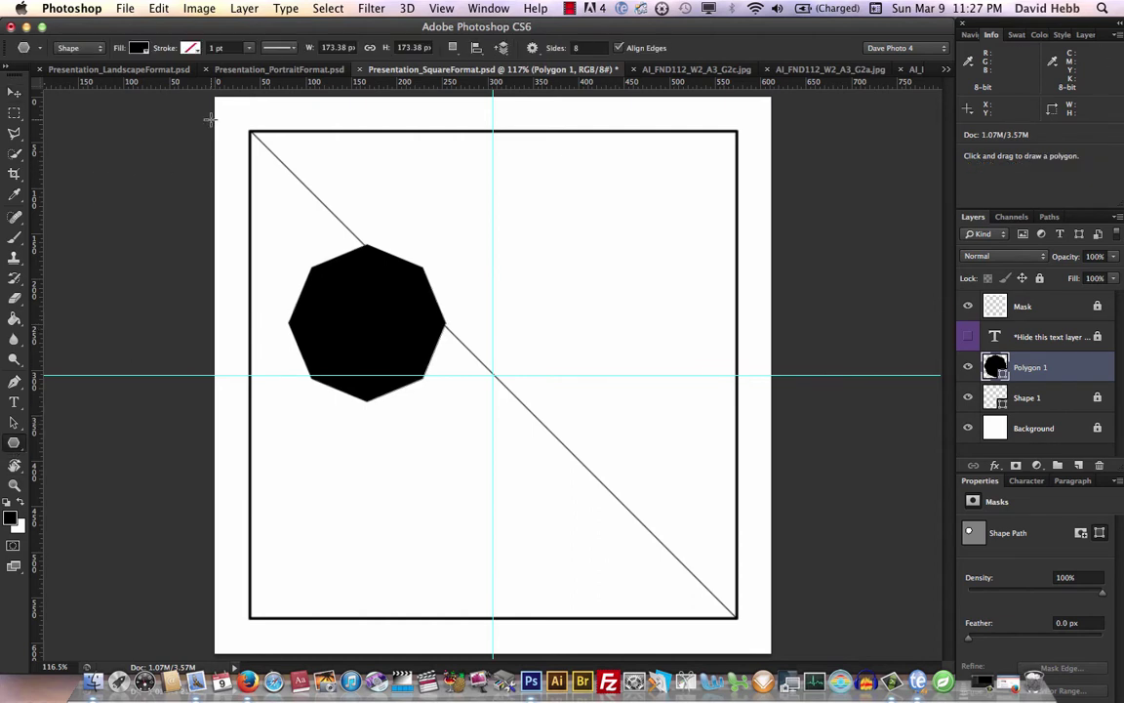
click(139, 48)
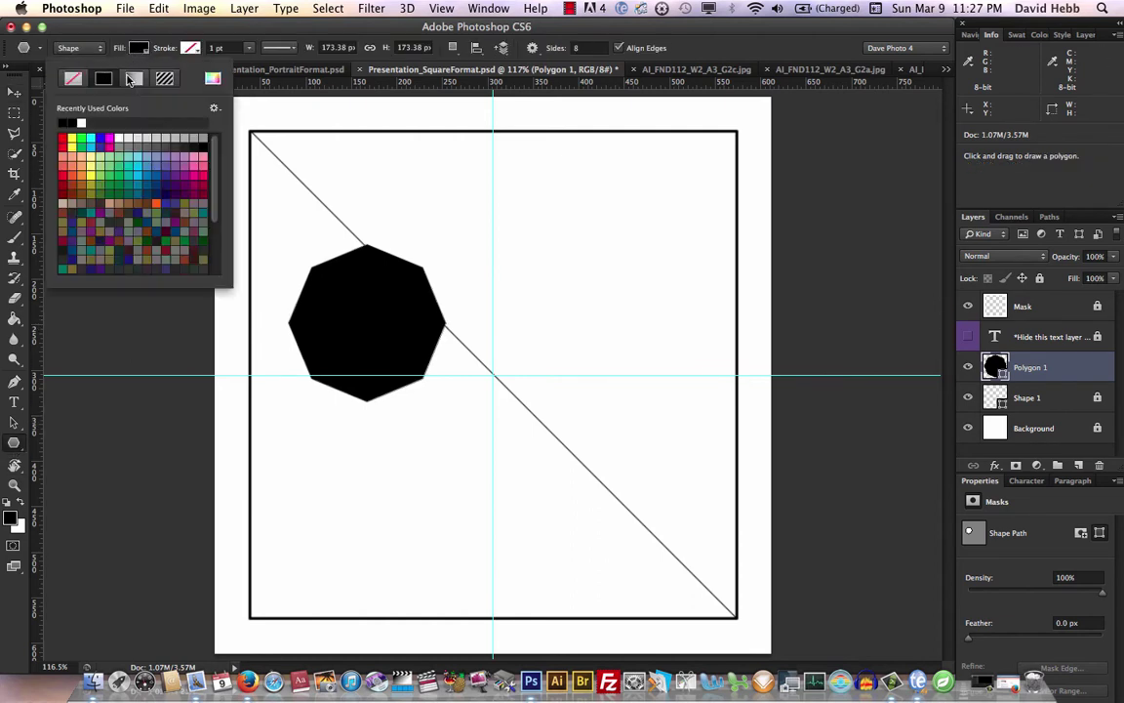
click(80, 125)
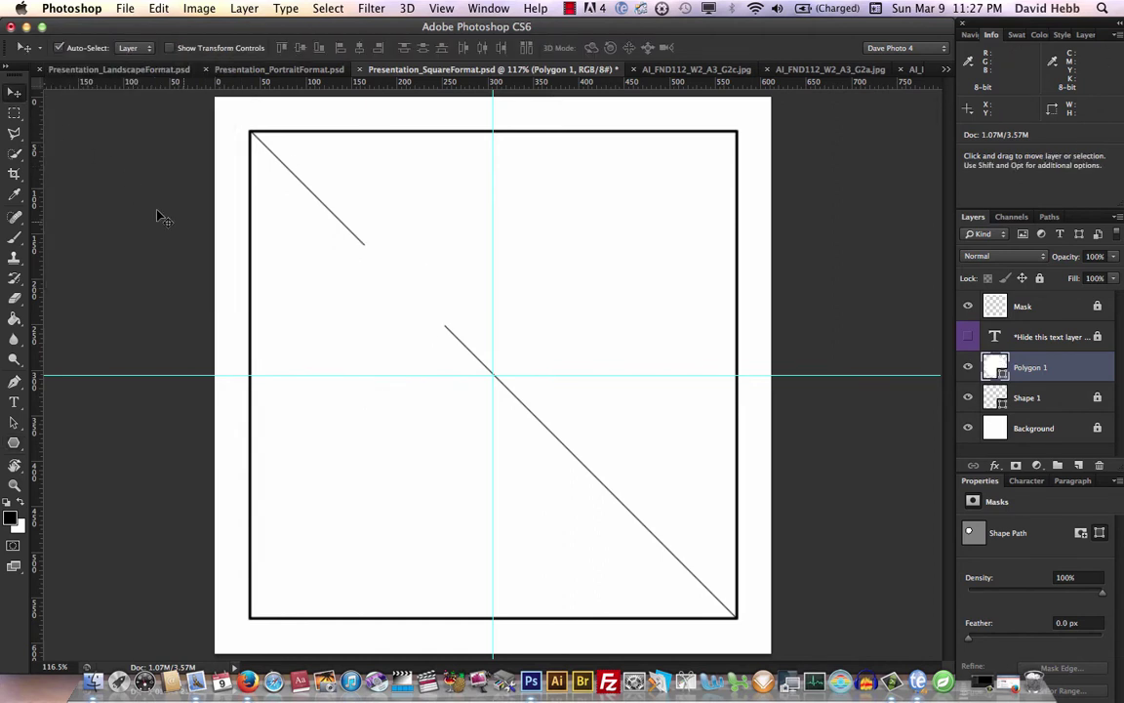
click(15, 91)
key(super+z)
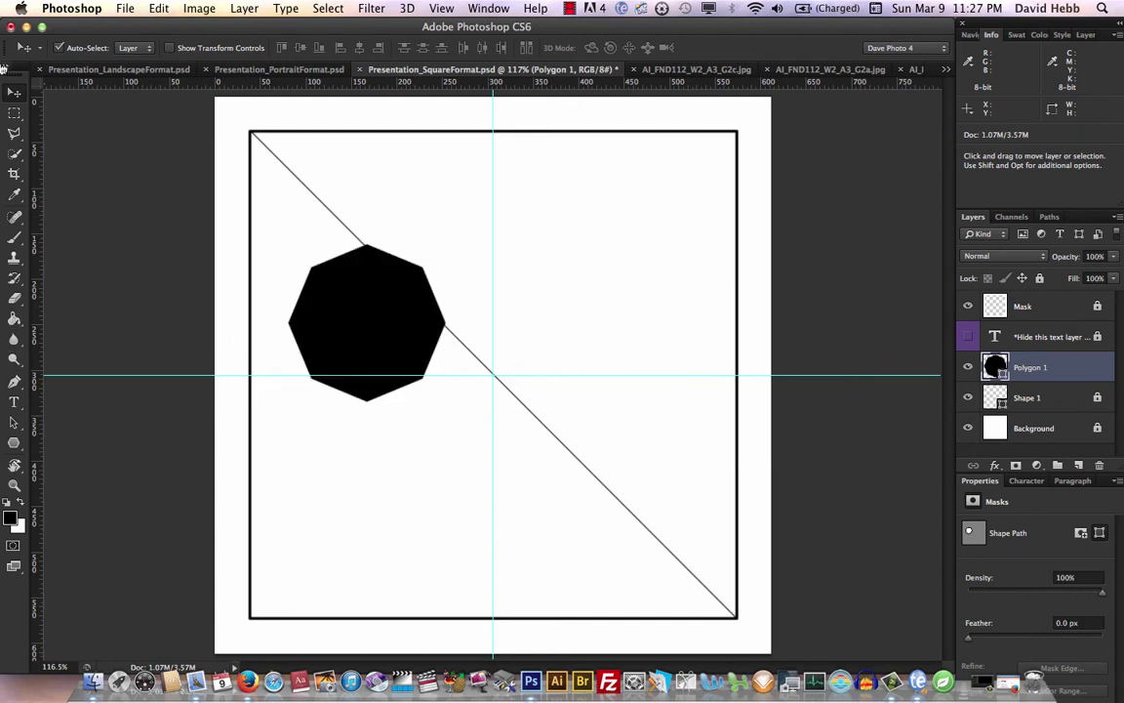
click(243, 168)
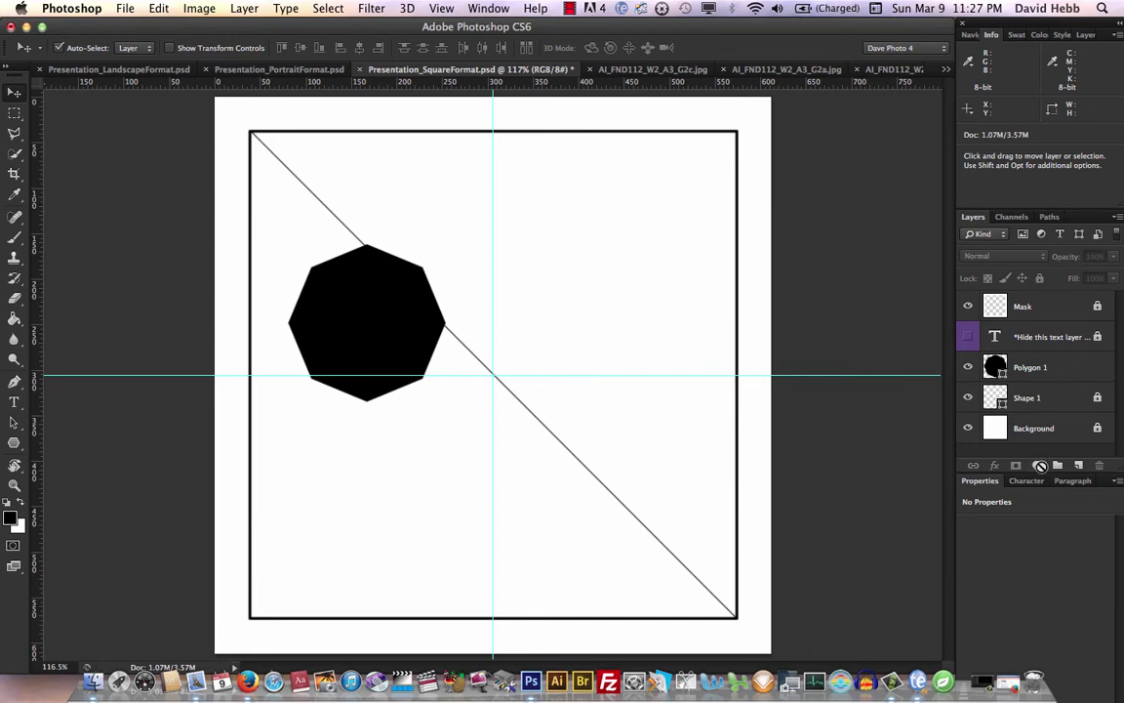
Add a new layer above Polygon 1 and draw a smaller octagon near the top-left corner
click(1079, 465)
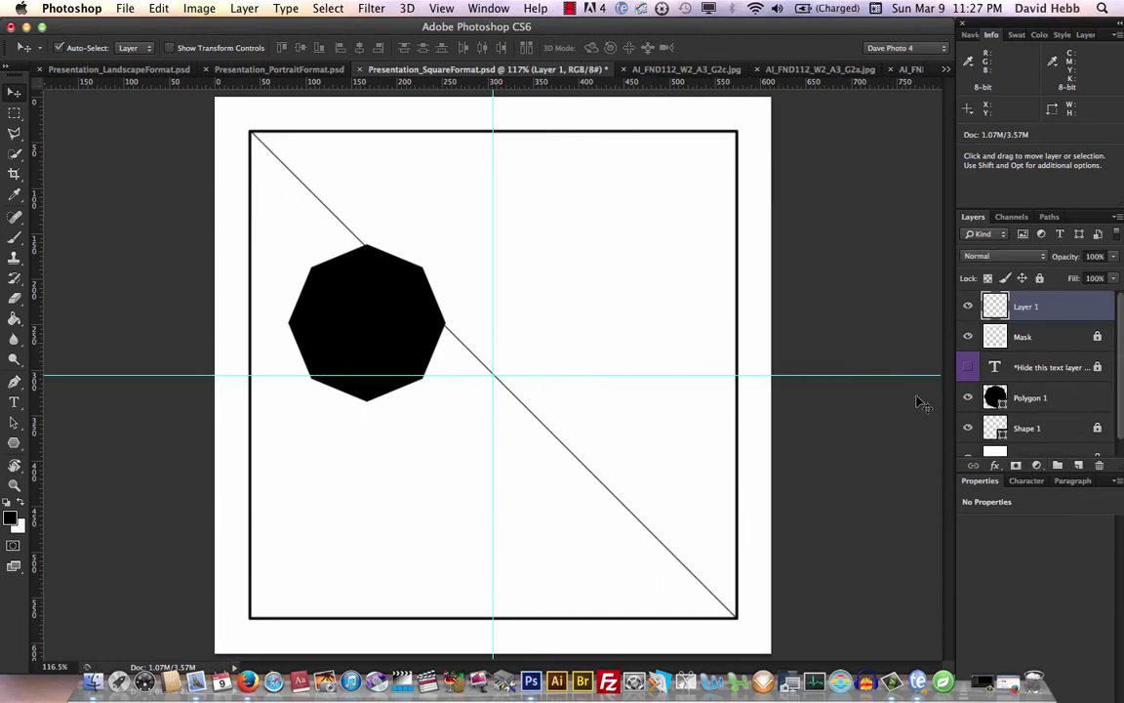
drag(1015, 306, 1015, 368)
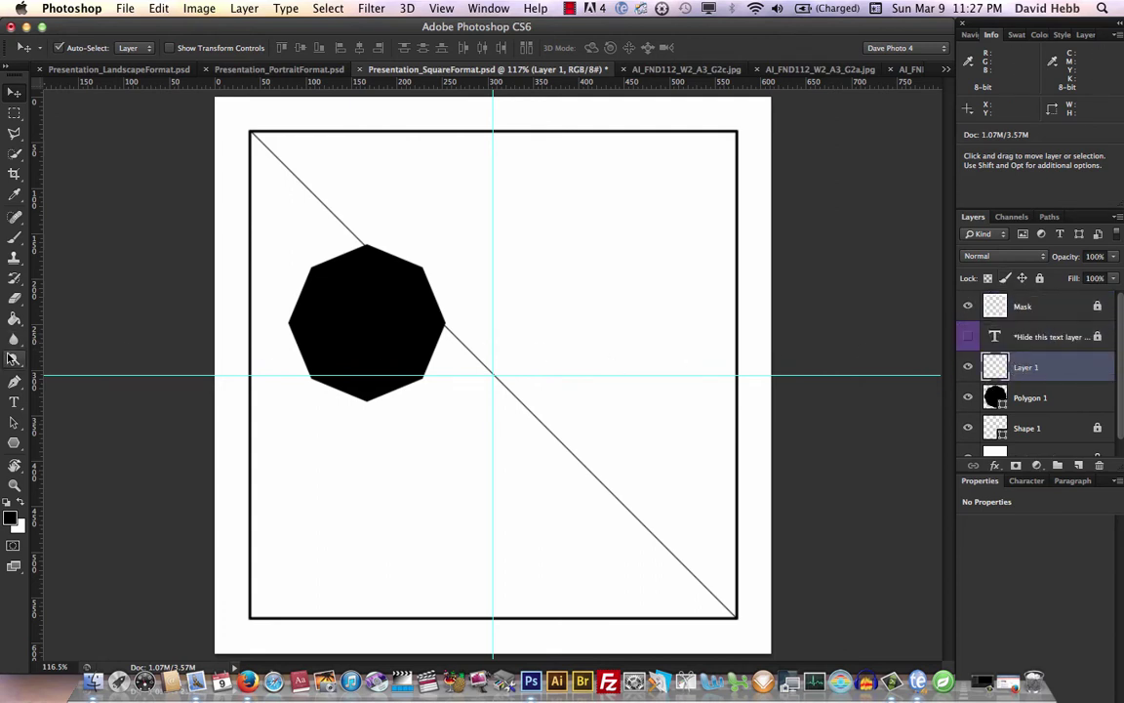
click(14, 443)
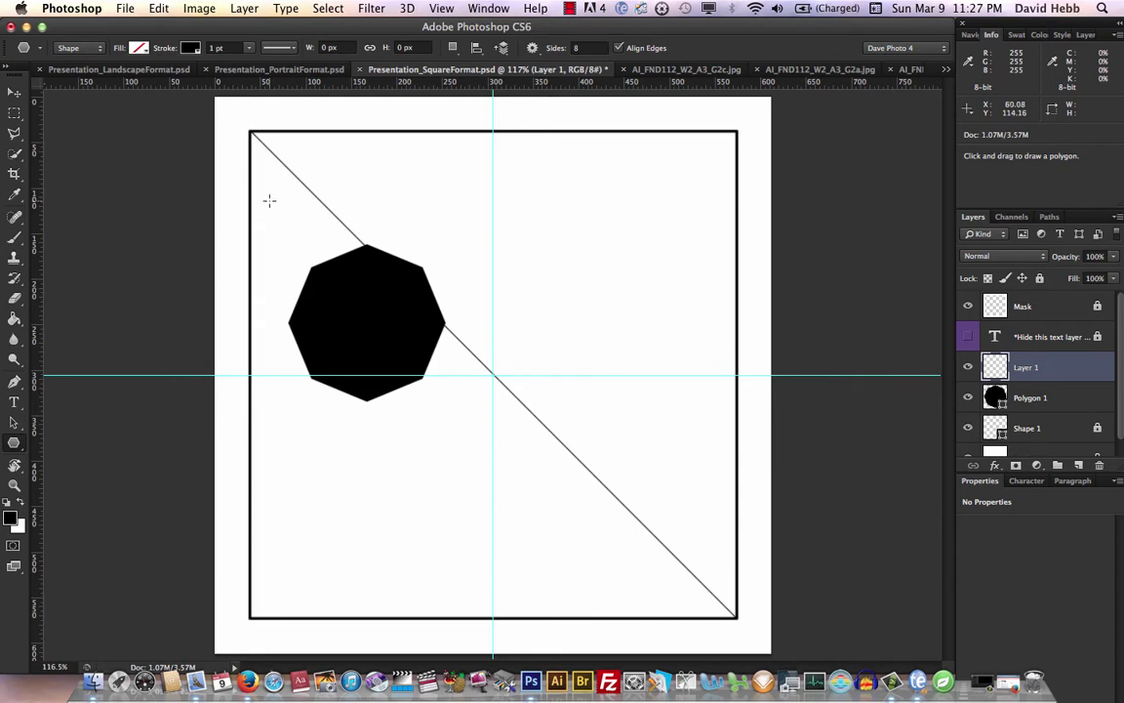
drag(269, 200, 331, 231)
Fill the small octagon solid black with no stroke and nudge it into the corner
click(139, 48)
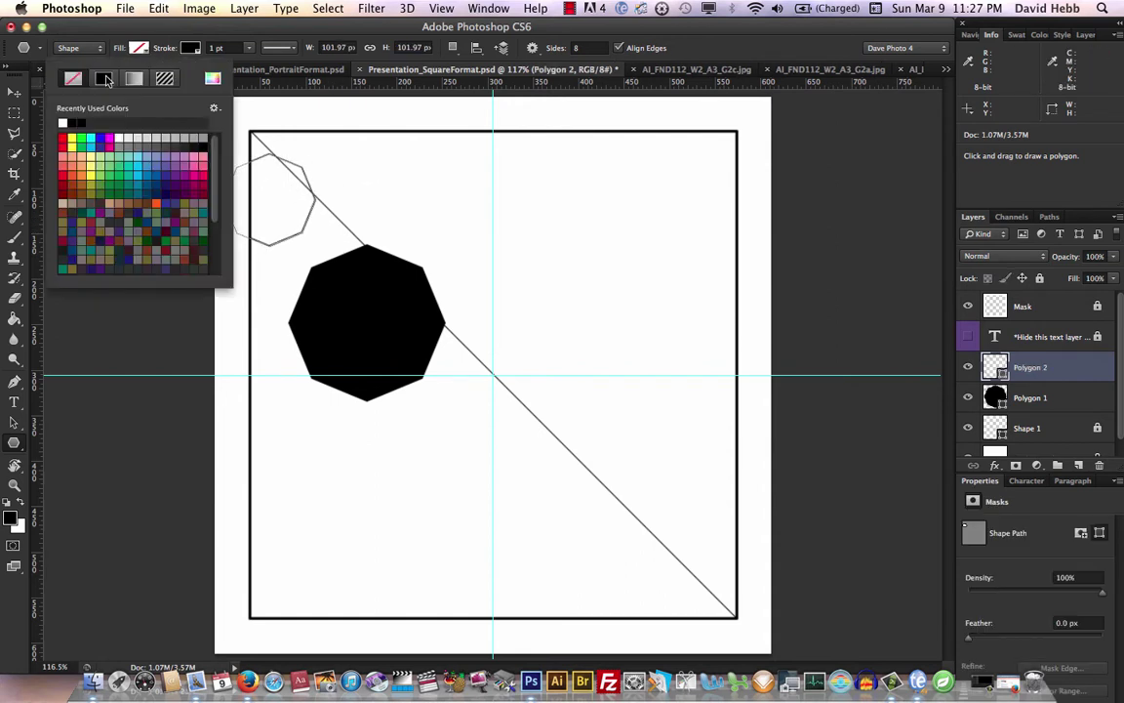
click(104, 79)
click(192, 48)
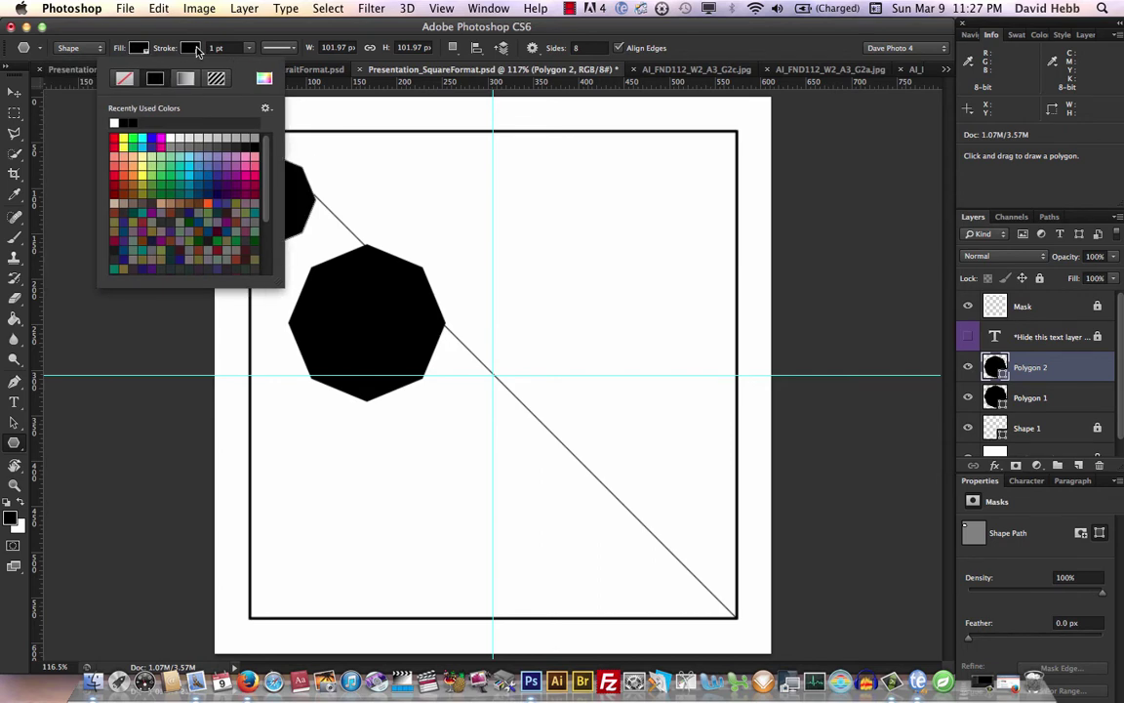
click(124, 79)
click(13, 92)
drag(281, 195, 282, 193)
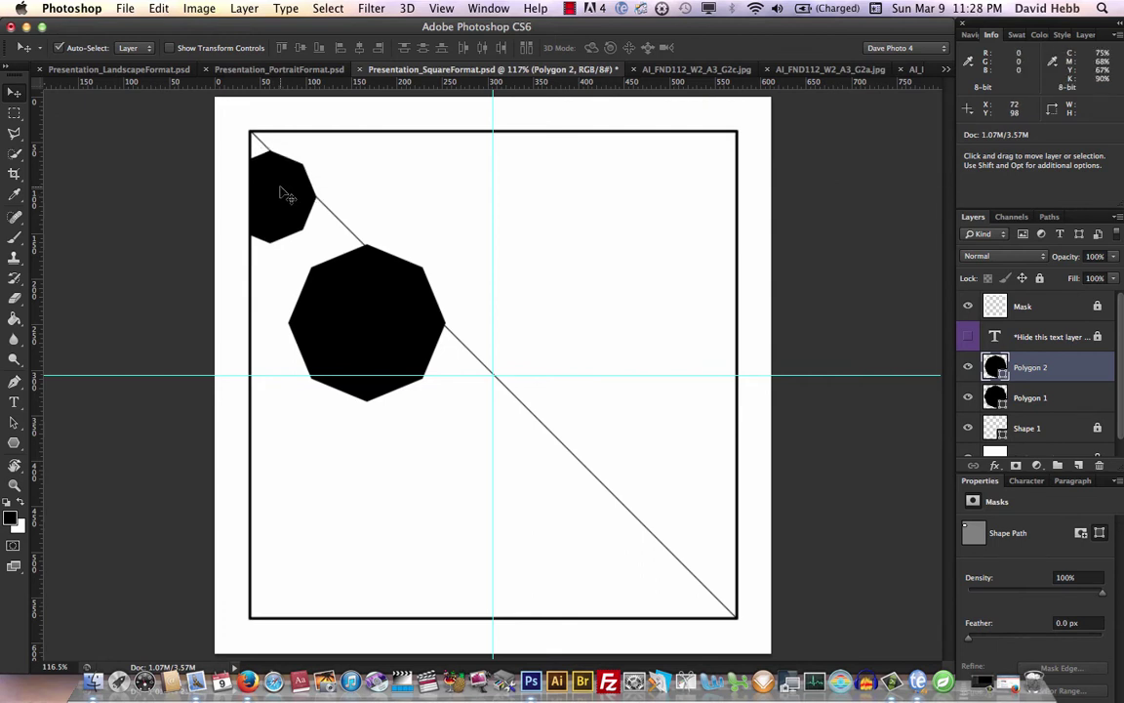
Alt-drag copies of the small octagon along the left edge, scaling the newest to 49%
key(alt)
drag(281, 191, 259, 369)
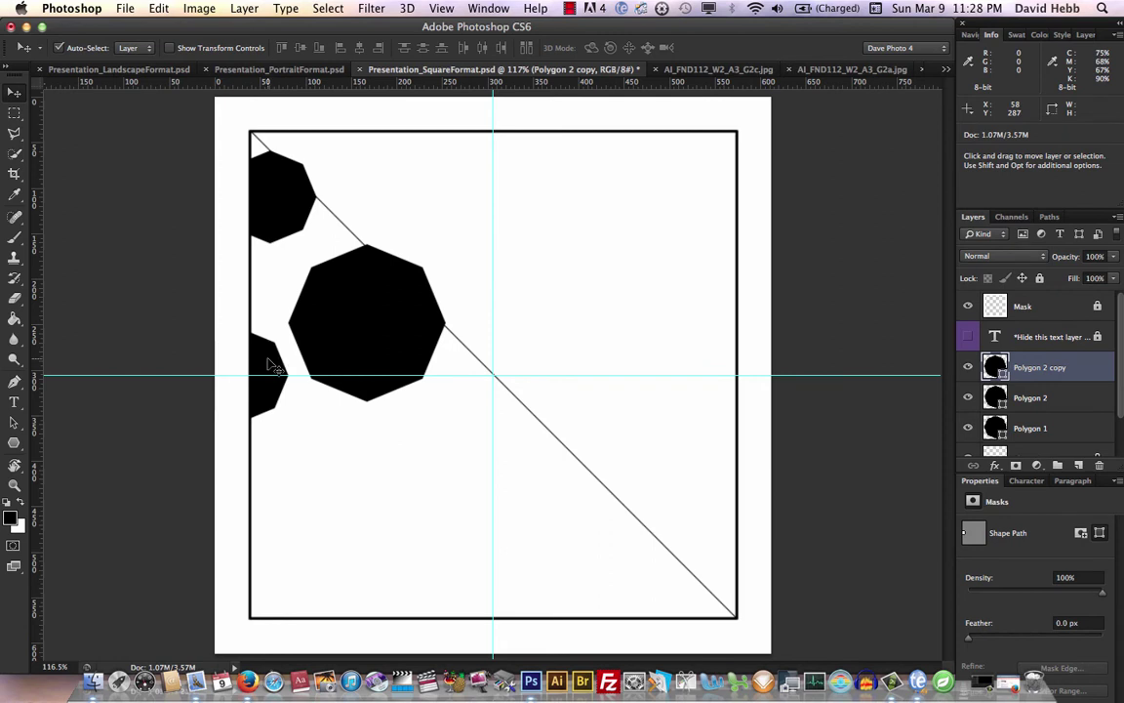
drag(270, 364, 270, 274)
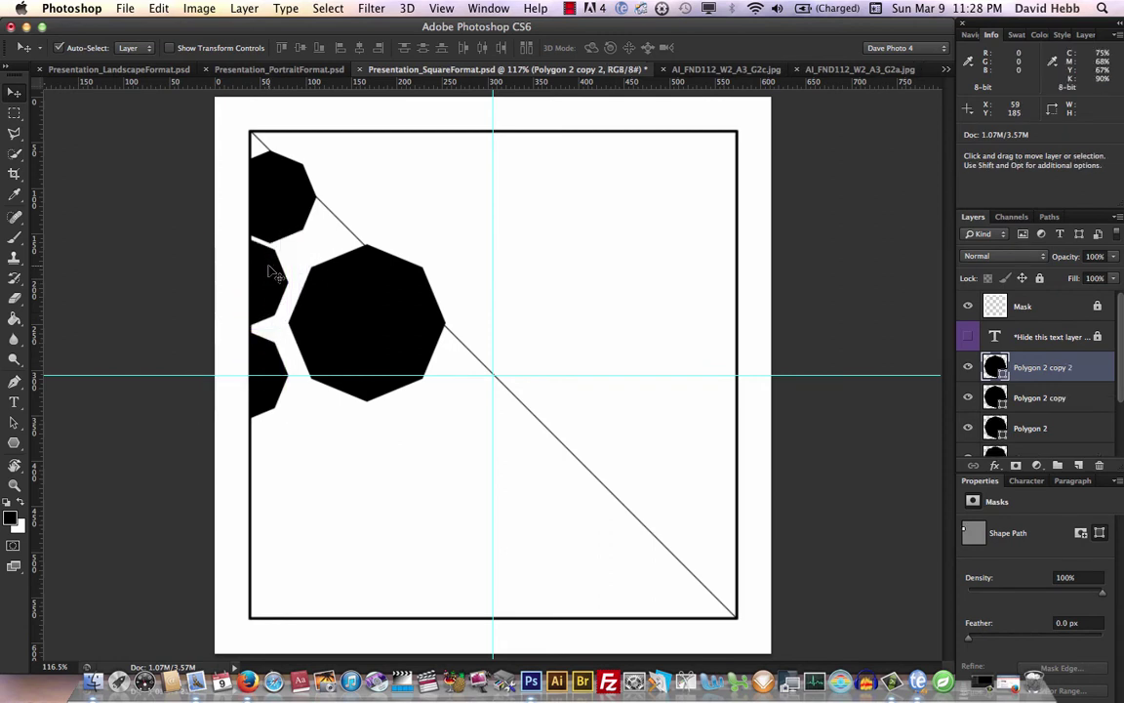
key(super+t)
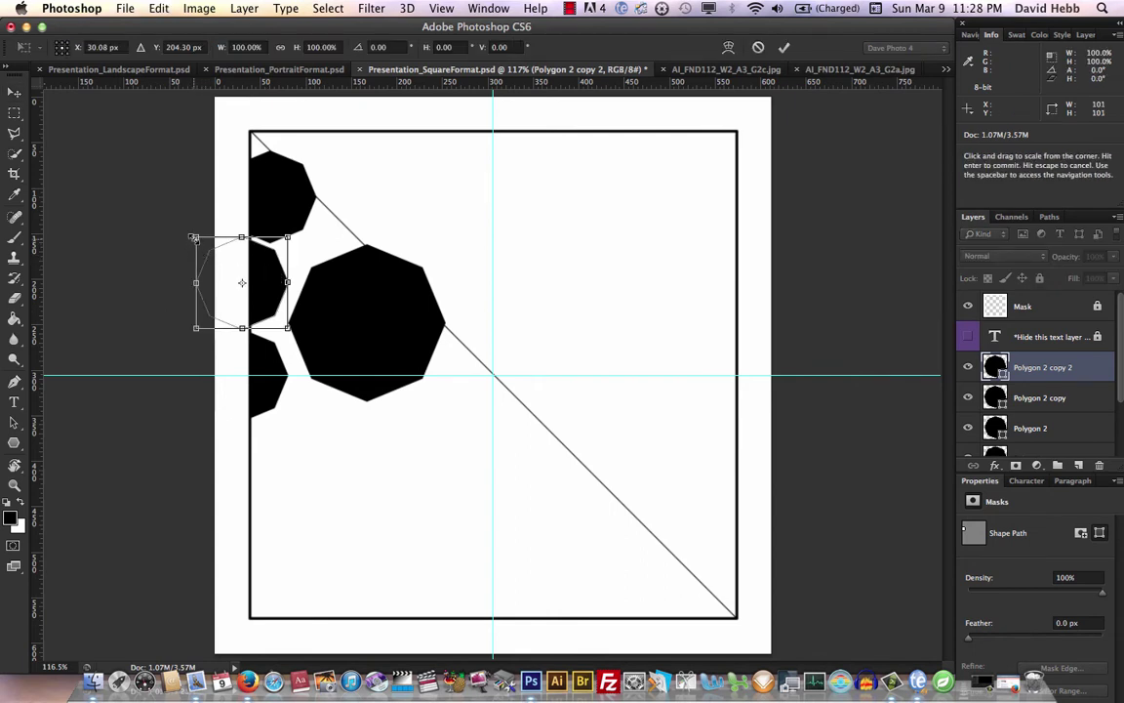
drag(194, 239, 227, 251)
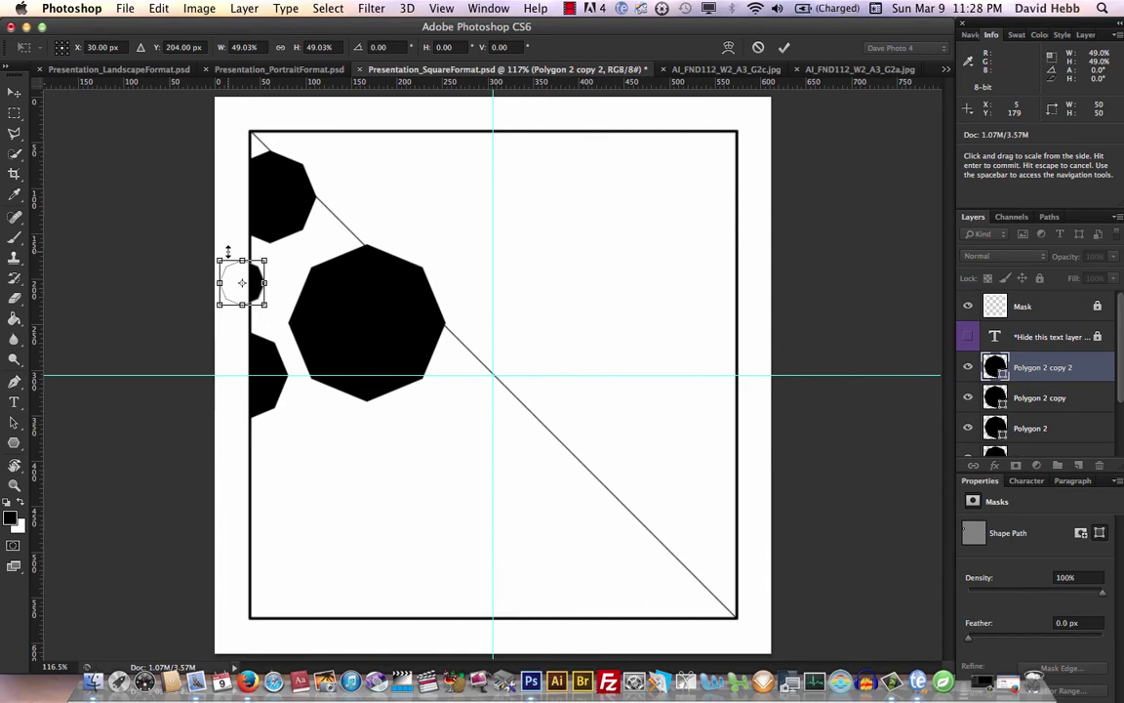
key(Return)
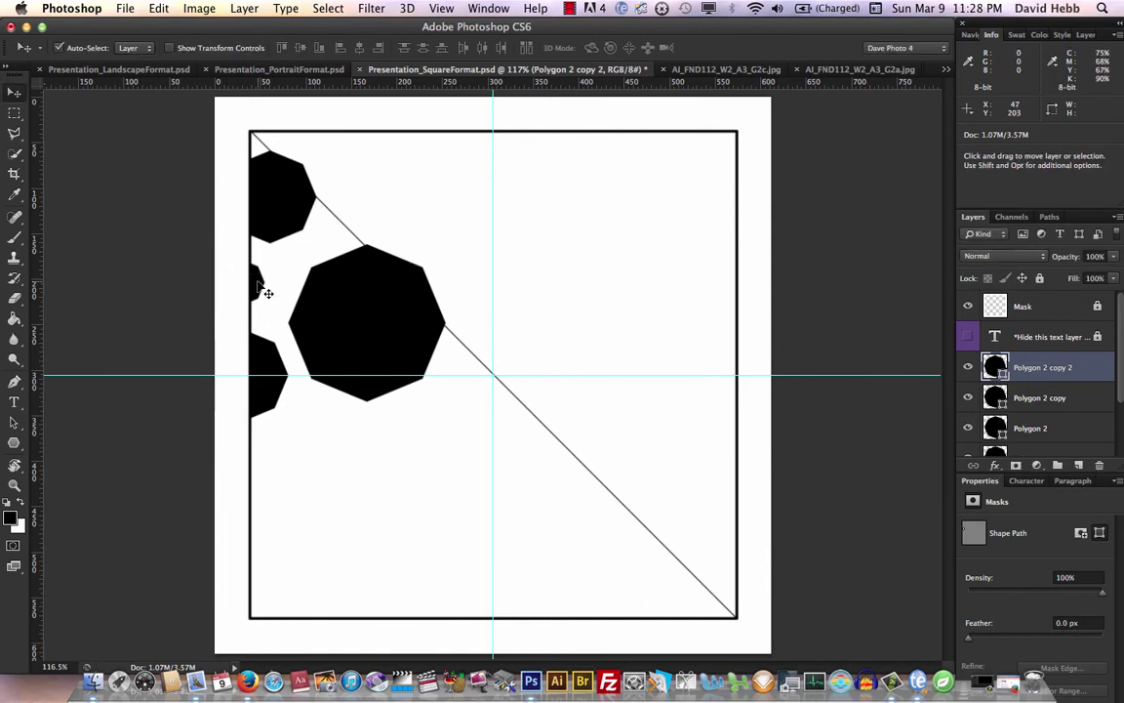
drag(257, 283, 270, 285)
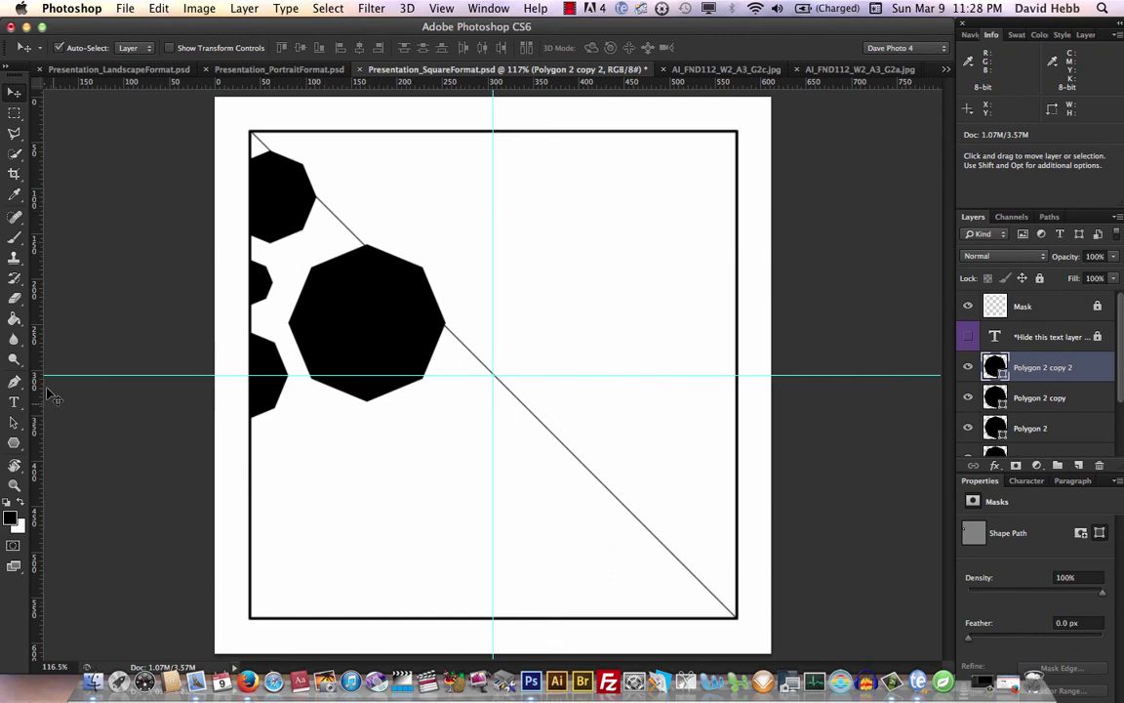
Make white the foreground, add empty Layer 1, and set Polygon fill white with no stroke
click(22, 500)
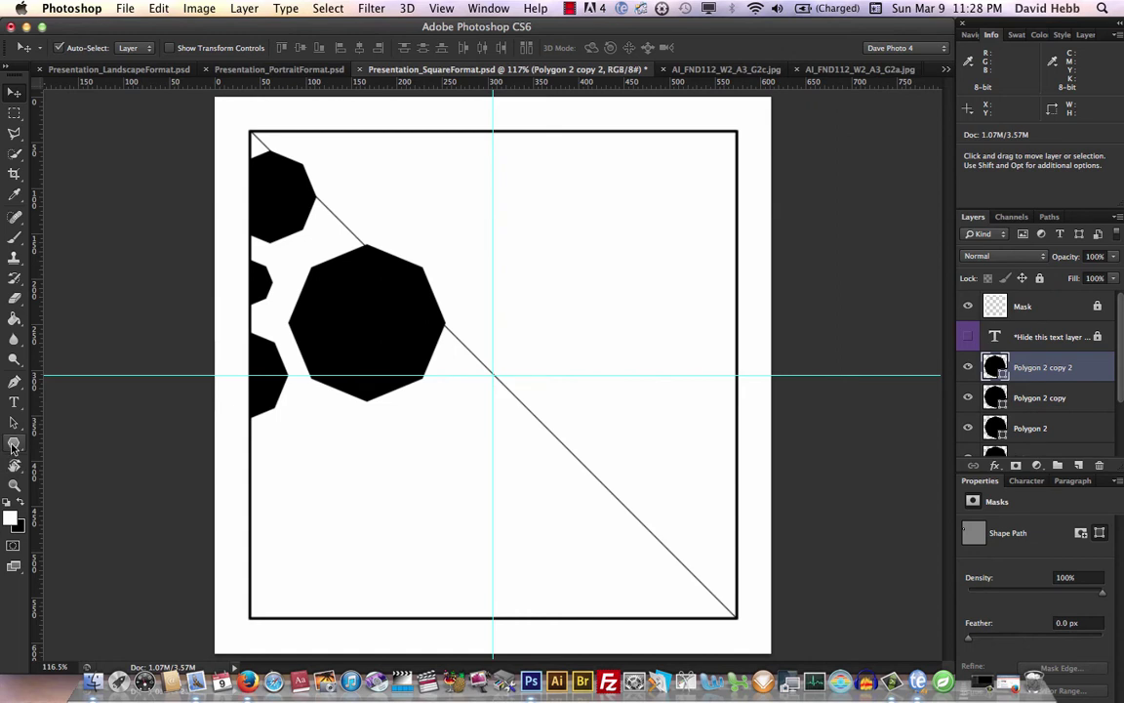
click(13, 444)
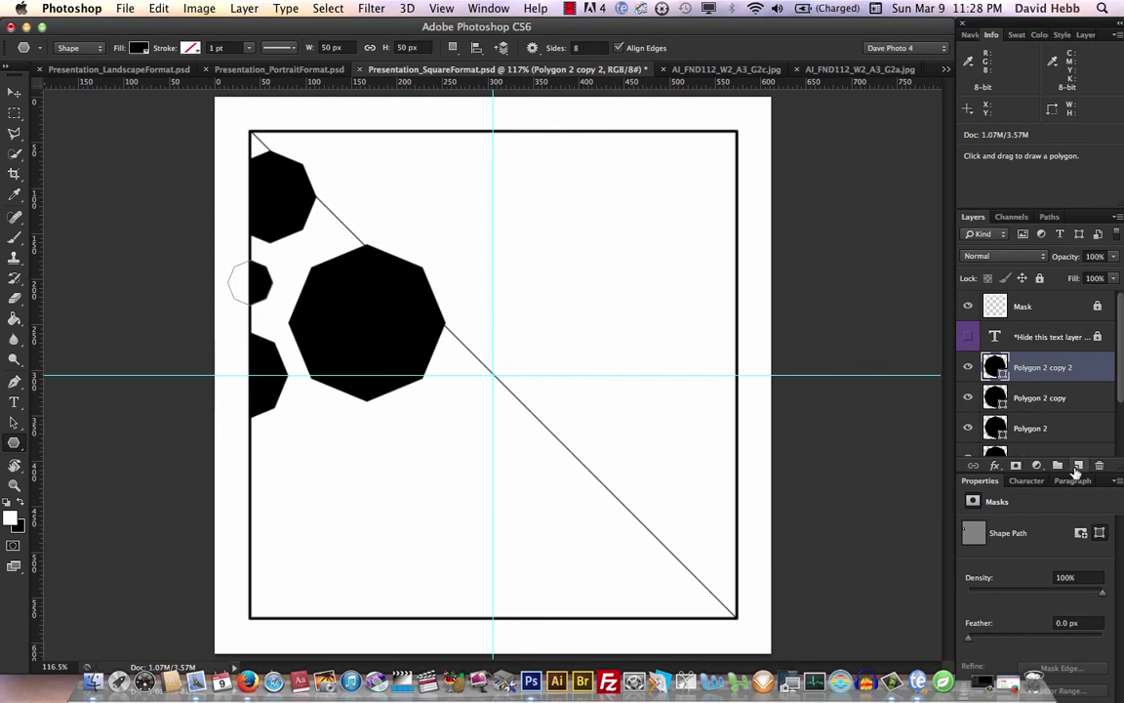
click(1078, 464)
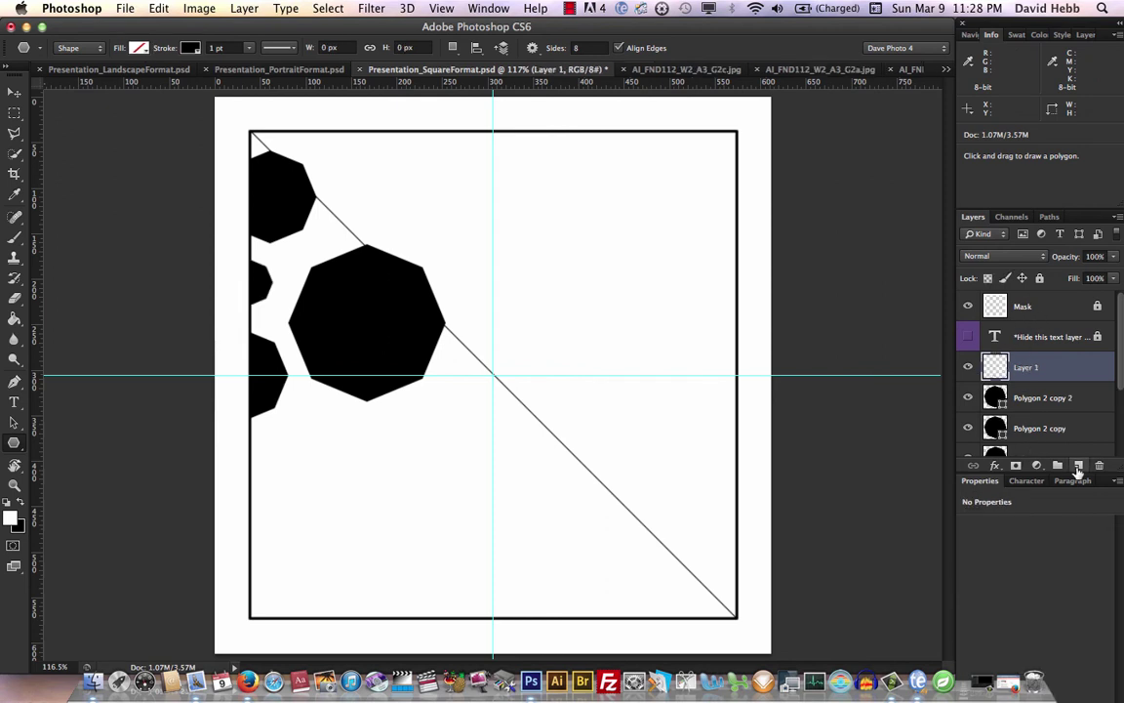
click(191, 48)
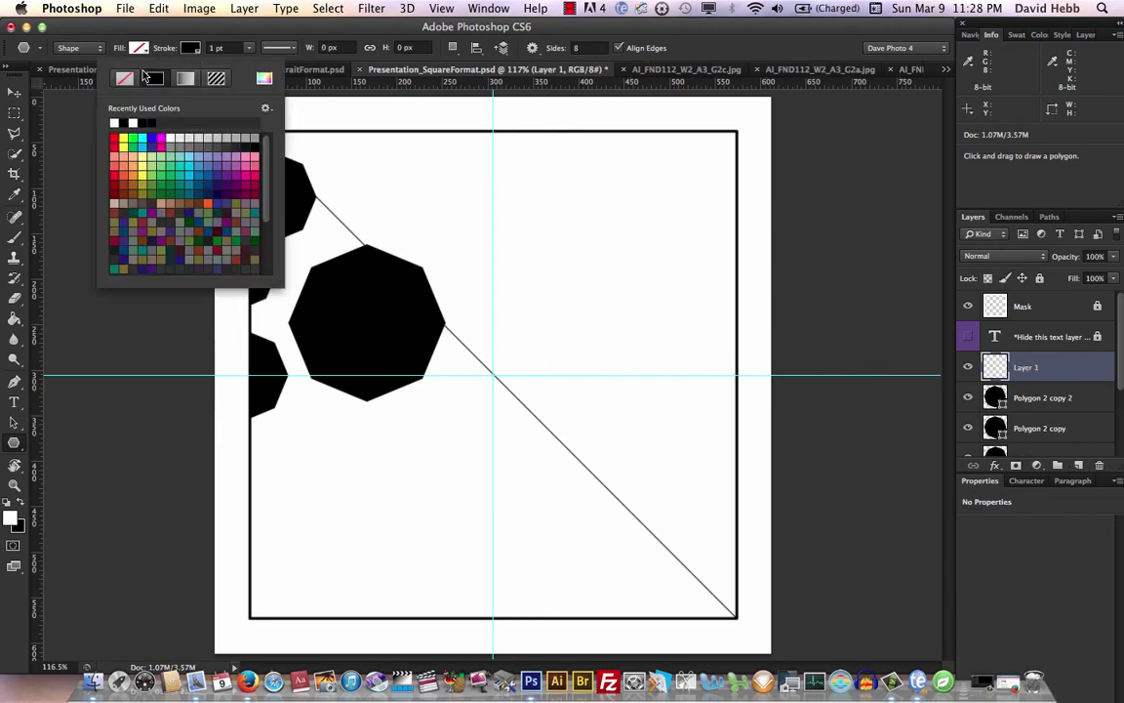
click(135, 77)
click(138, 48)
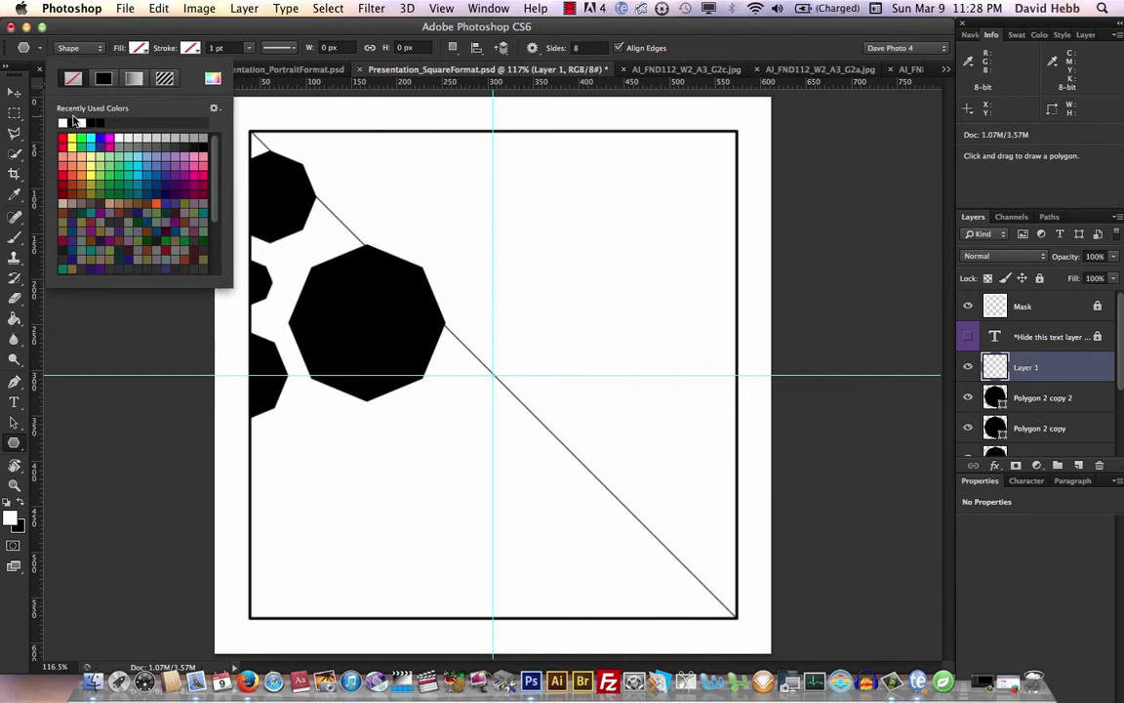
click(72, 122)
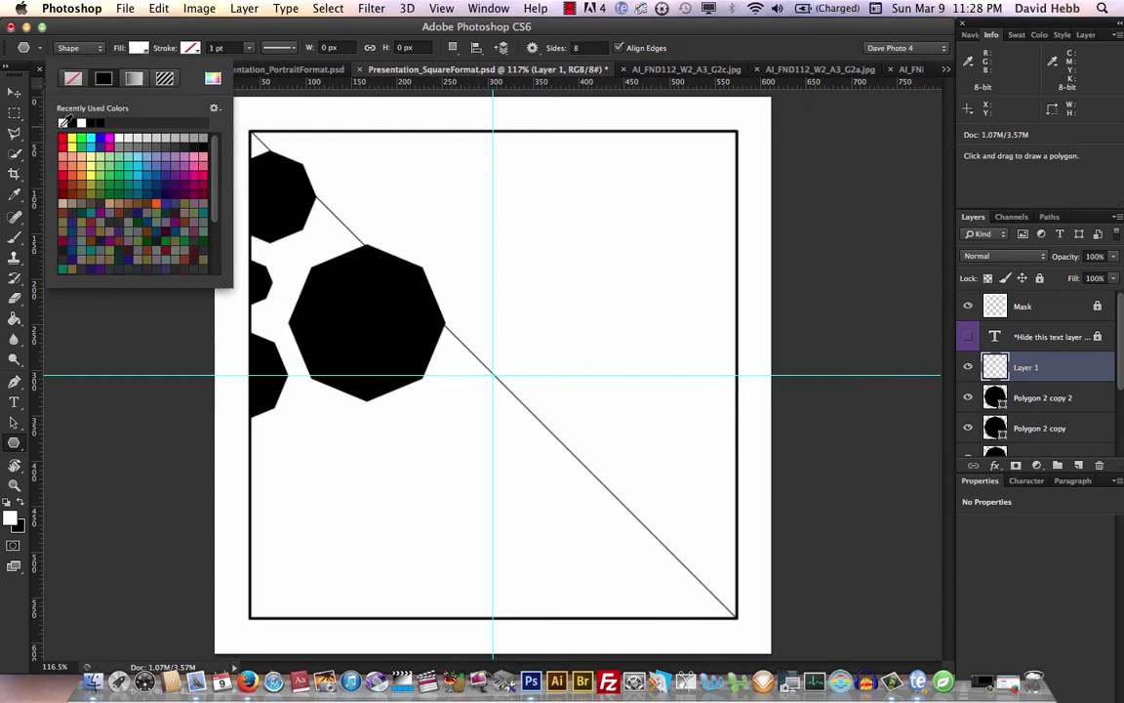
click(16, 522)
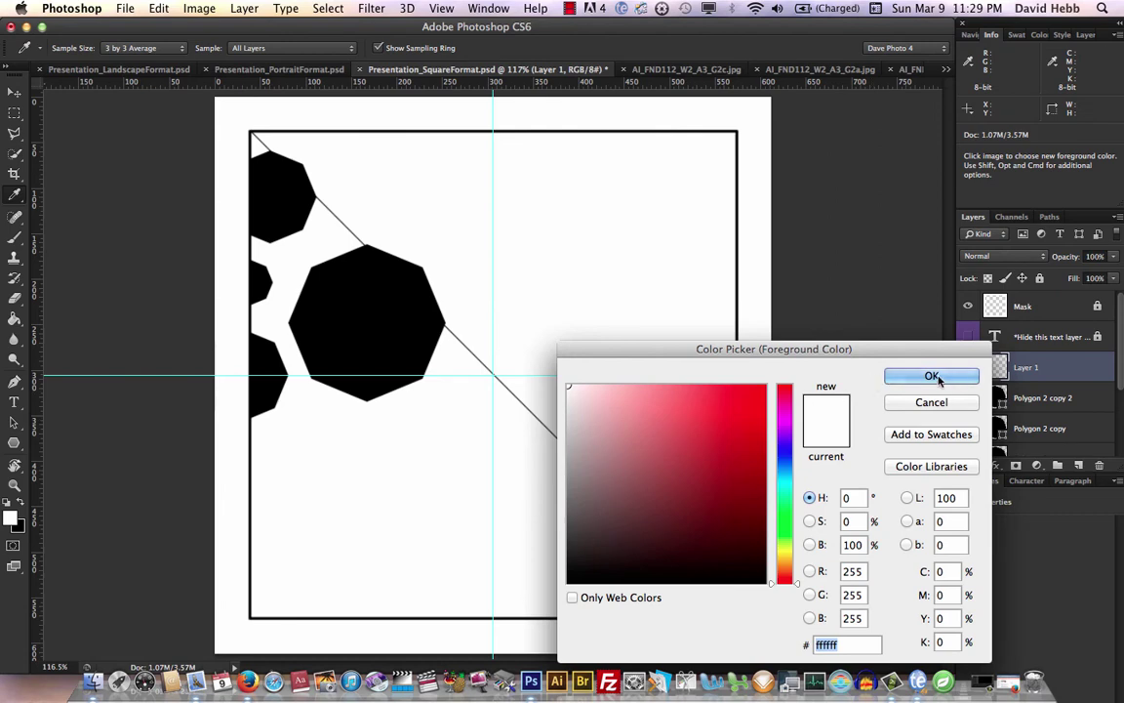
Draw a white (ffffff) octagon and move it onto the large black octagon
click(942, 379)
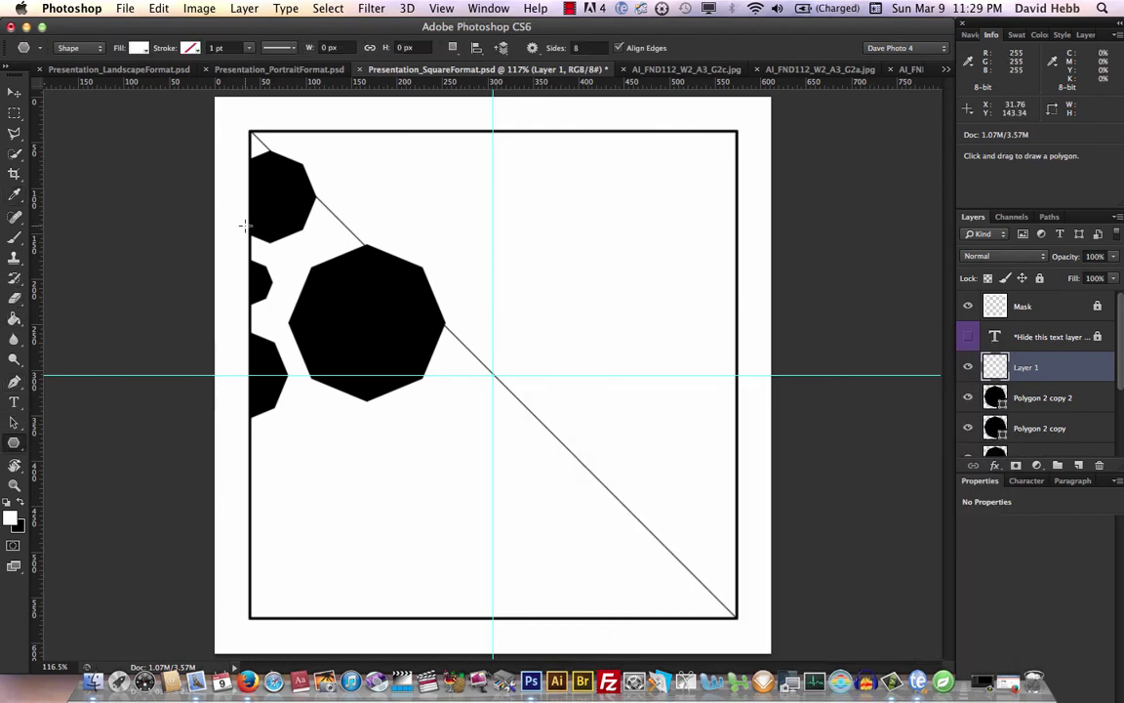
drag(327, 283, 355, 317)
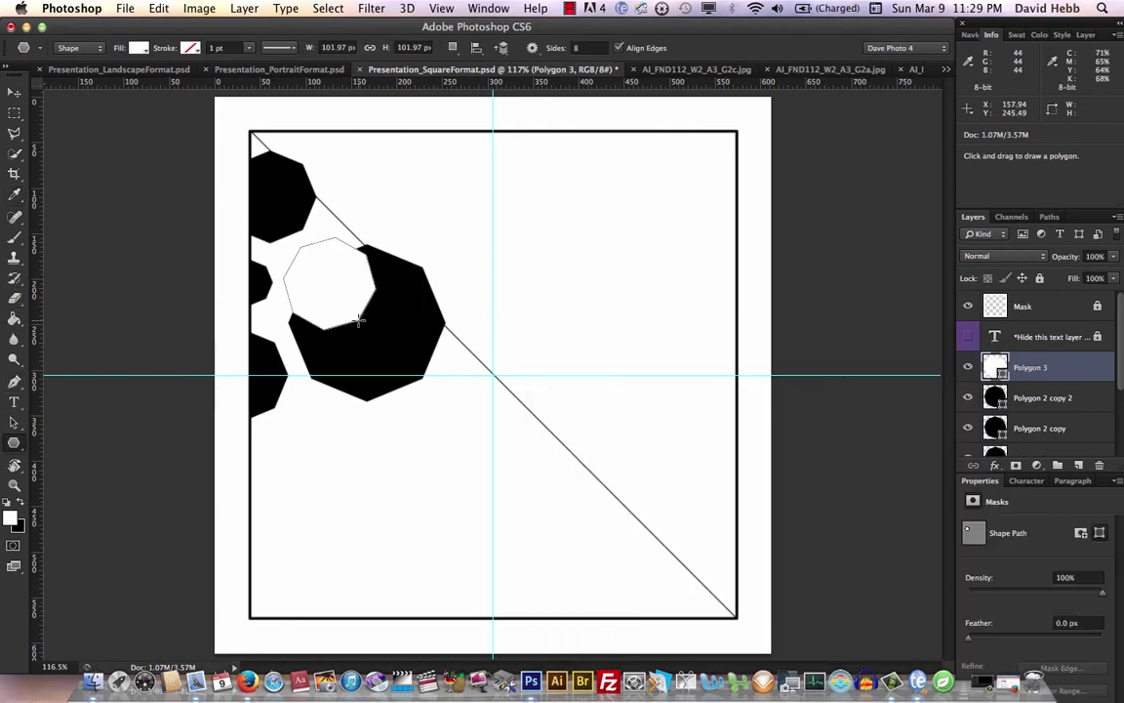
click(16, 93)
drag(359, 294, 395, 339)
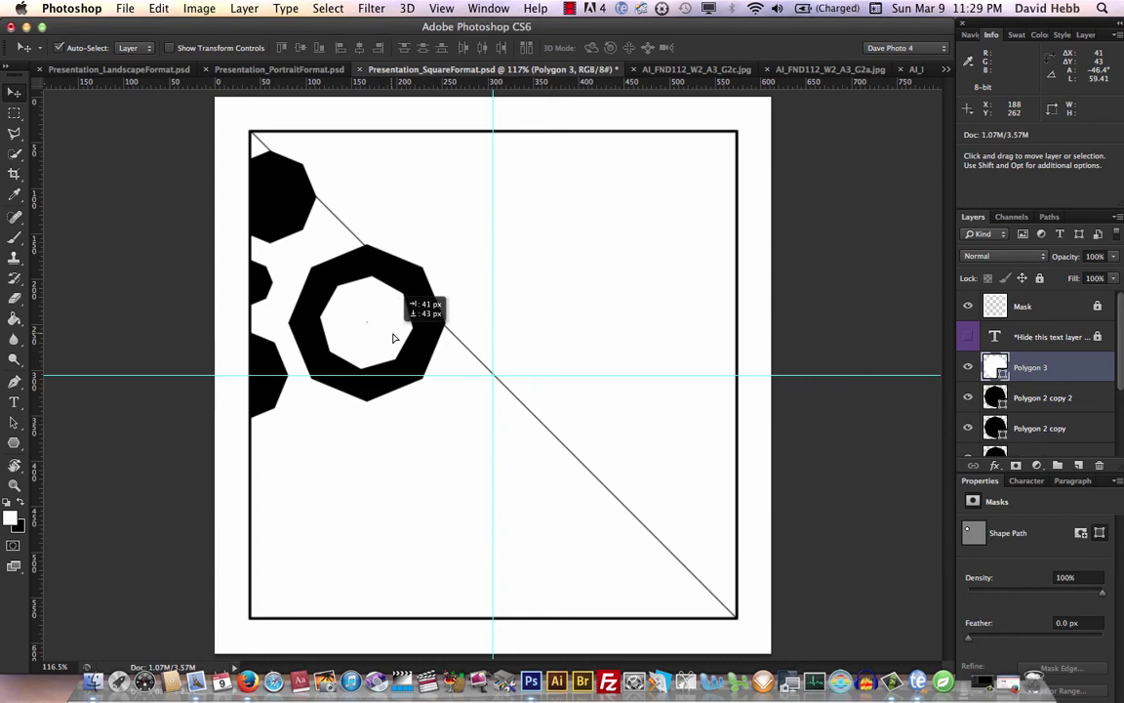
drag(395, 338, 401, 344)
Rotate the white octagon about 1.6° and scale it down slightly to form a ring
key(super+t)
drag(283, 247, 311, 279)
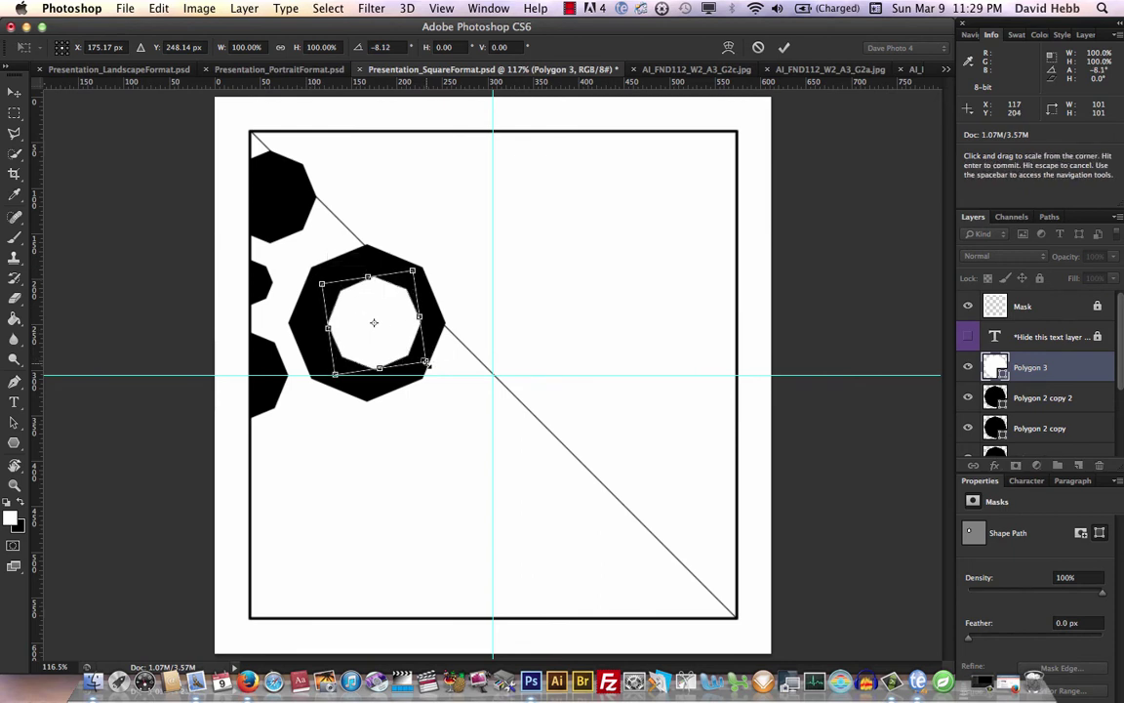
drag(425, 362, 359, 322)
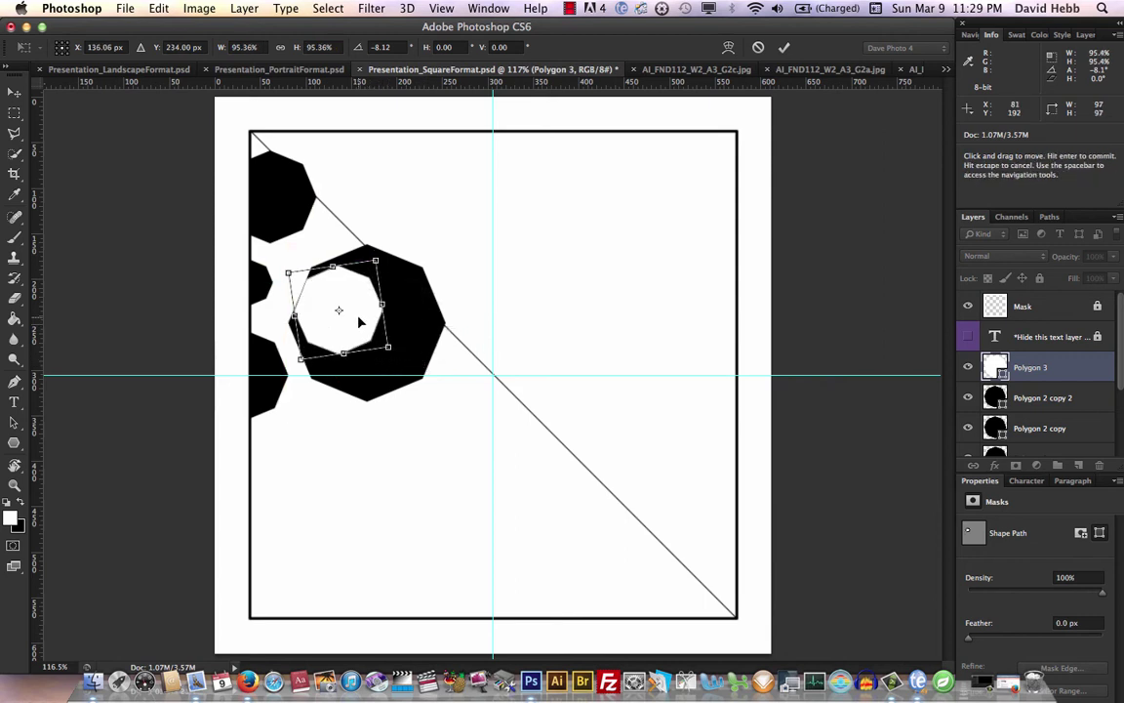
key(Return)
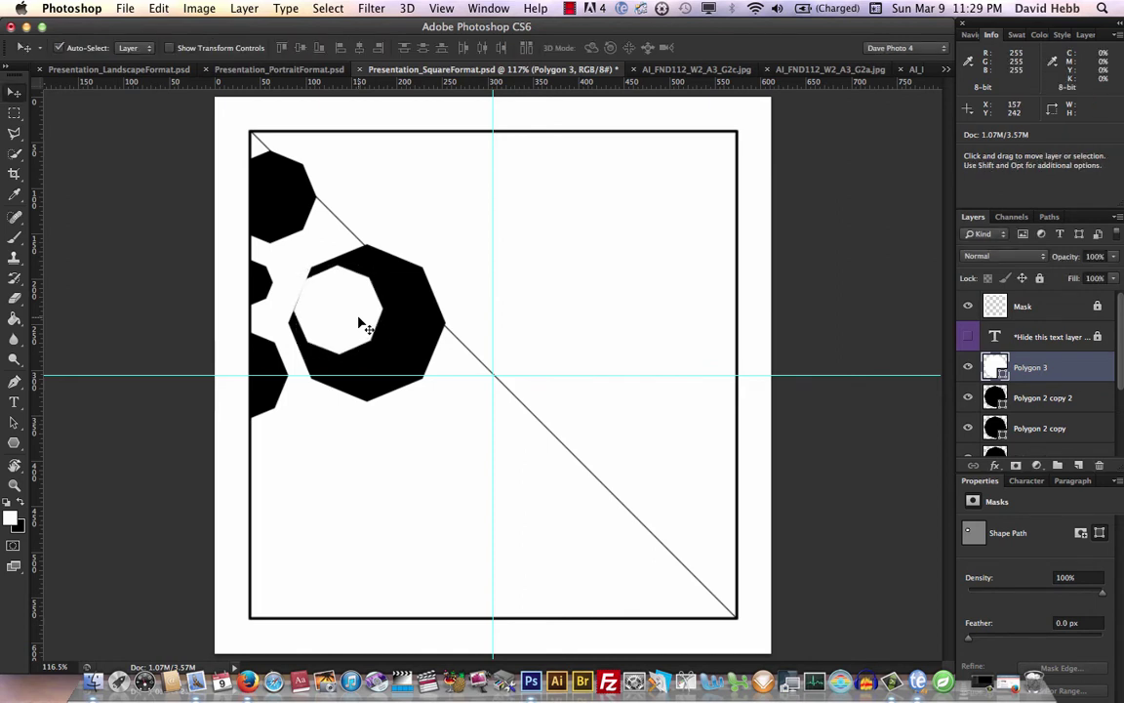
key(super+t)
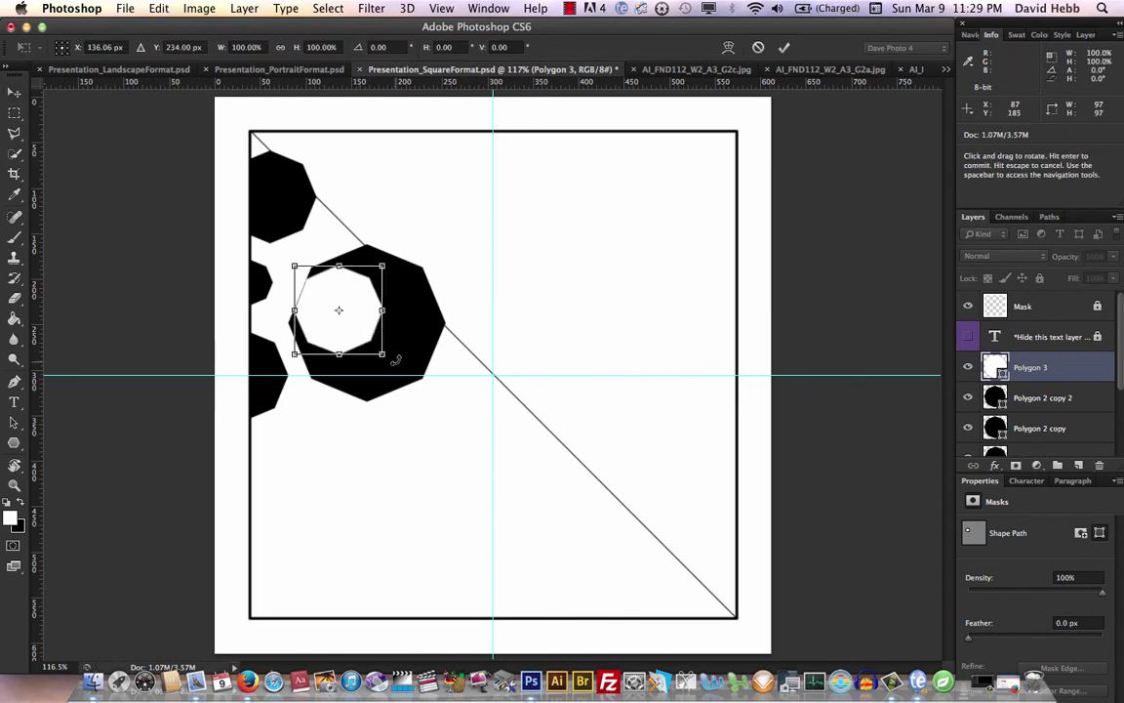
mouse_move(391, 364)
mouse_down()
mouse_move(389, 351)
mouse_move(391, 365)
mouse_up()
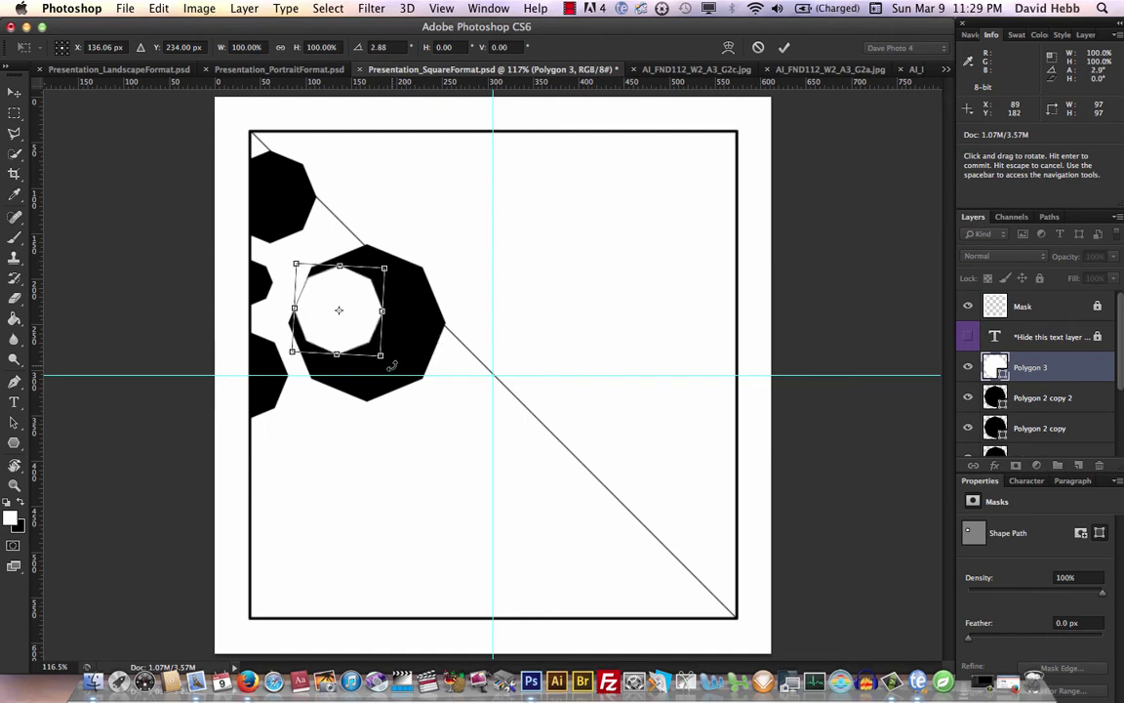
drag(394, 362, 392, 365)
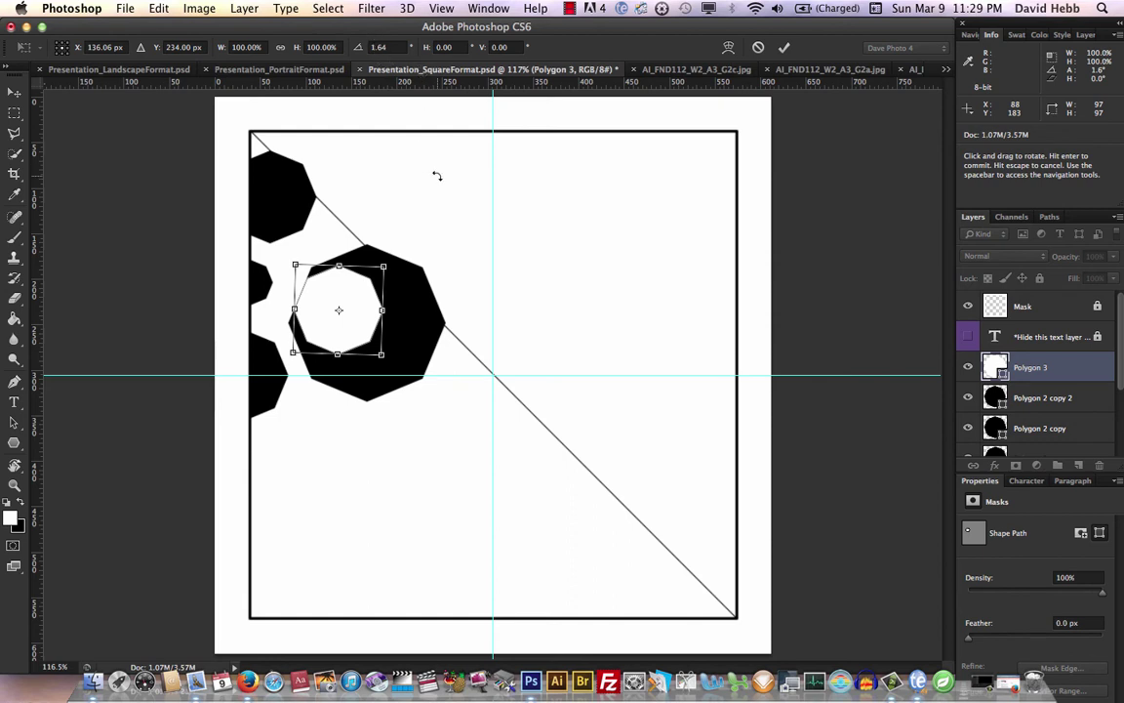
key(Return)
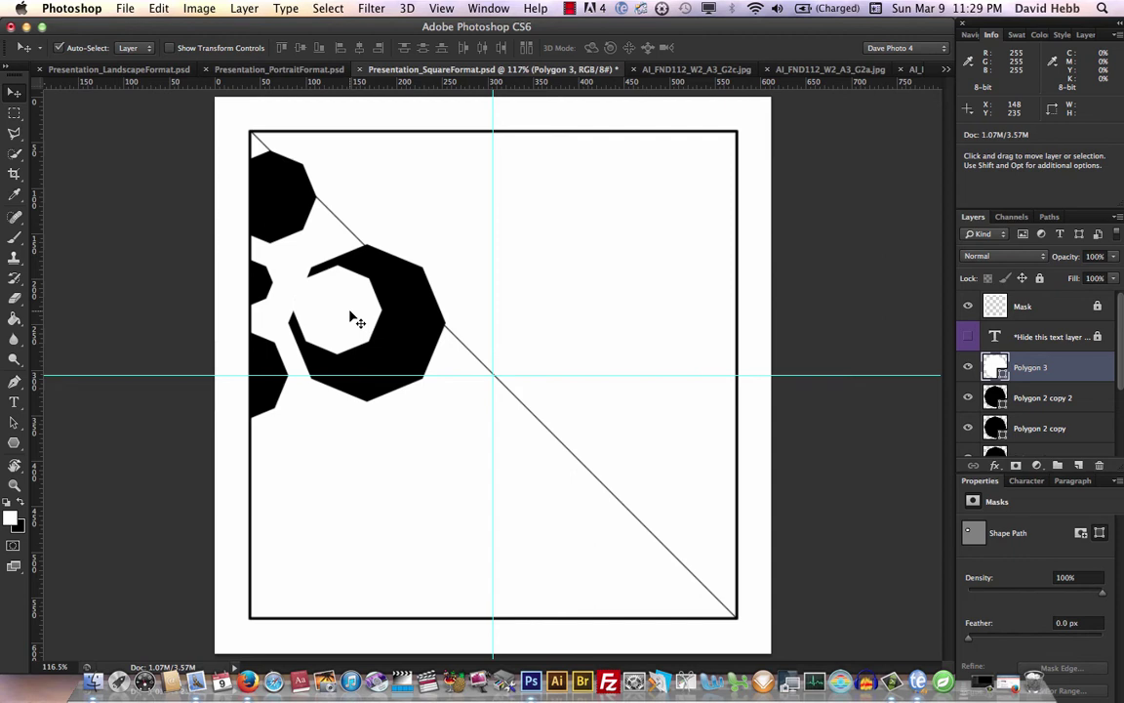
Alt-drag a copy of the white hole lower right, scale it to 63.31%, and nudge it into the ring's edge
key(alt)
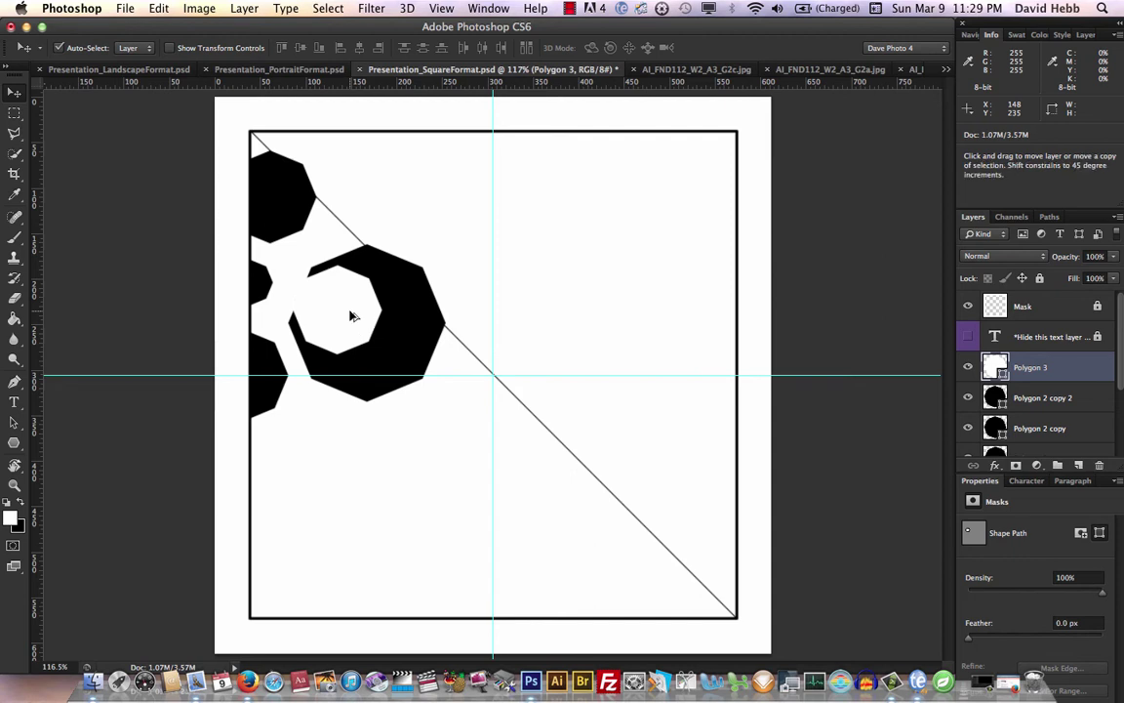
drag(353, 316, 439, 353)
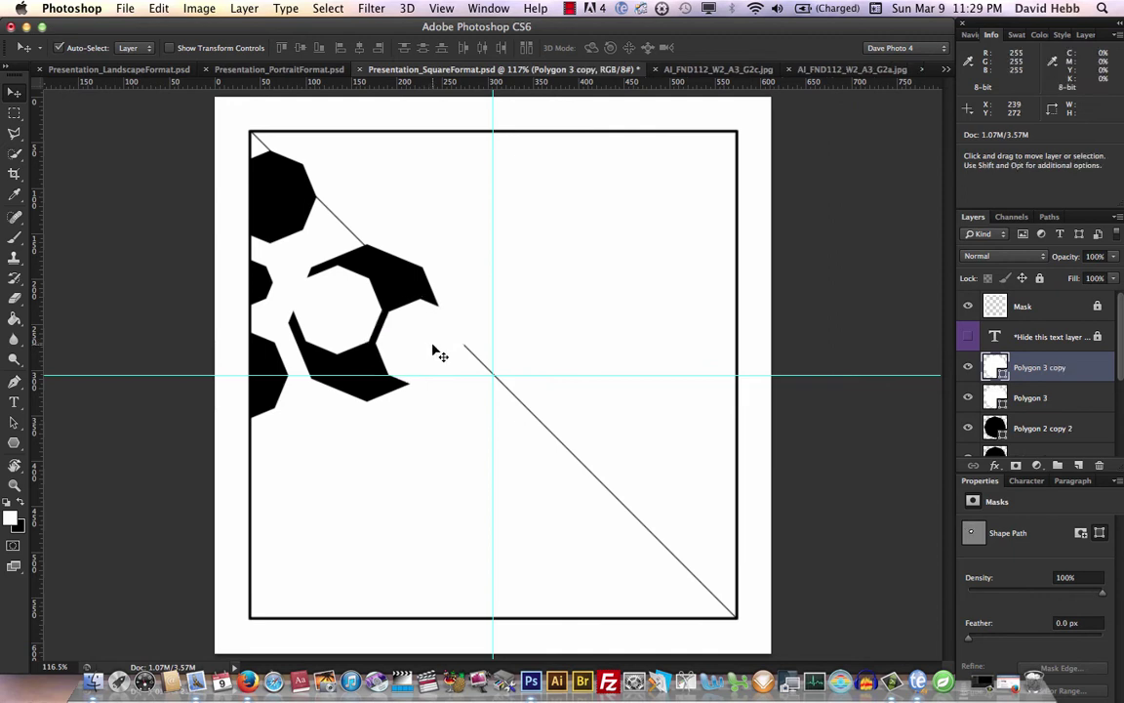
key(super+t)
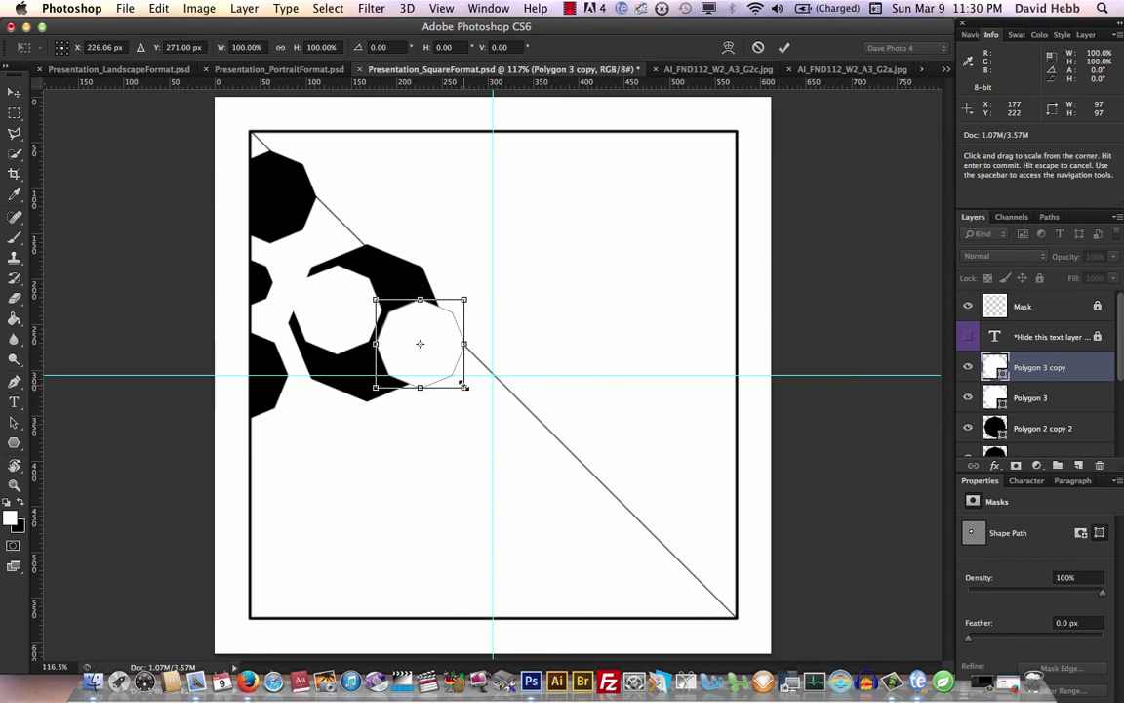
drag(464, 387, 430, 357)
key(Down)
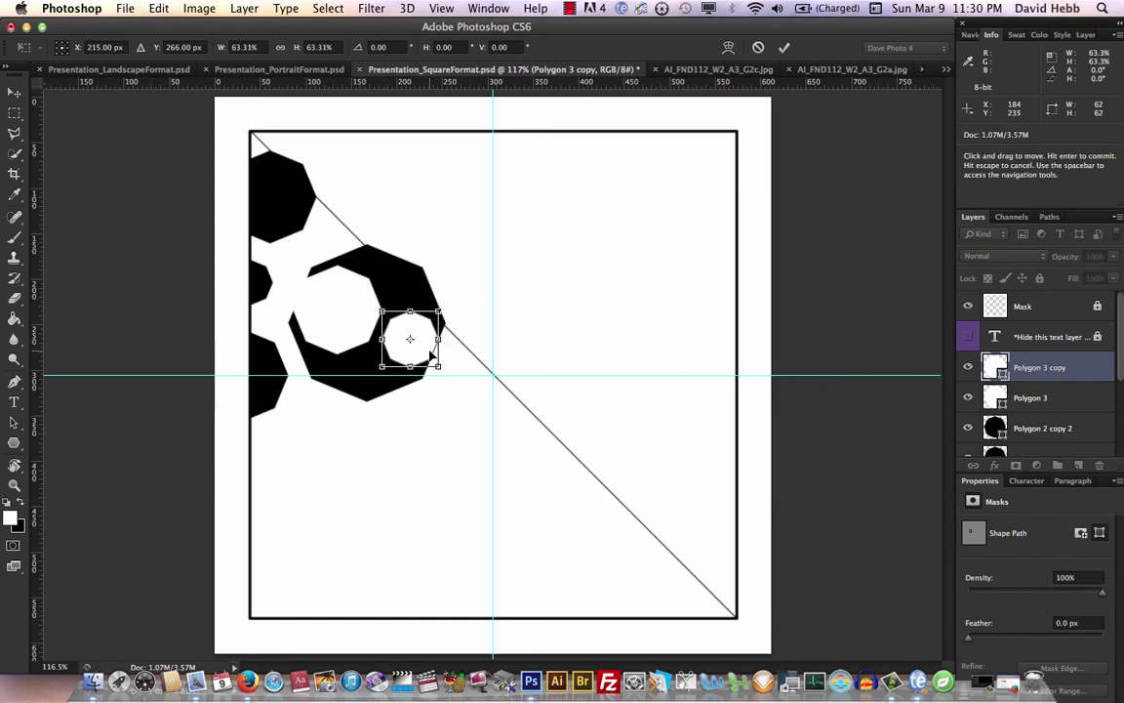
key(Right)
key(Down)
key(Right)
key(Return)
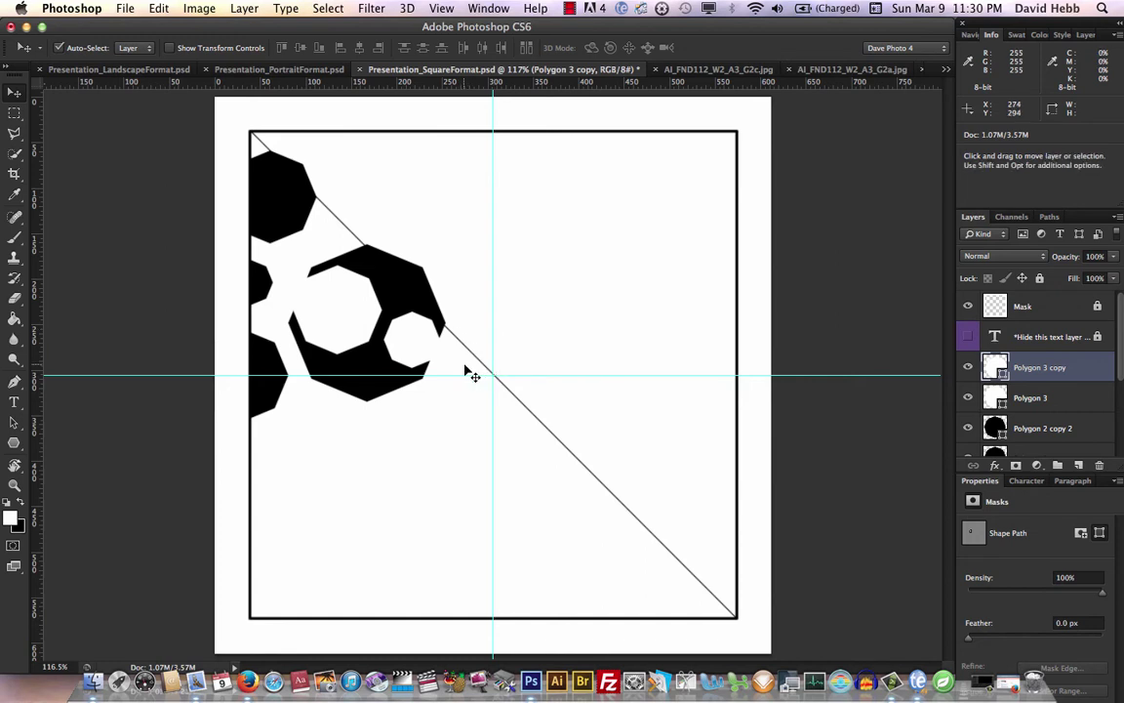
Select the top-left black octagon (Polygon 2 copy 2) and pick a command from the top menu
click(261, 291)
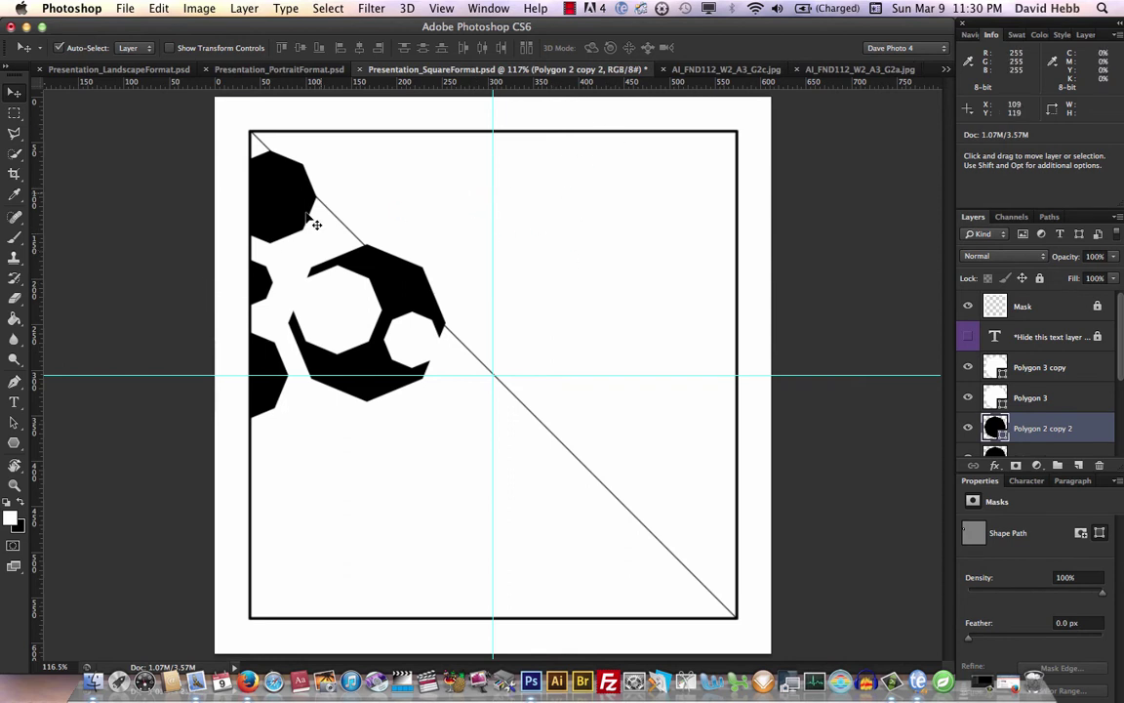
click(570, 7)
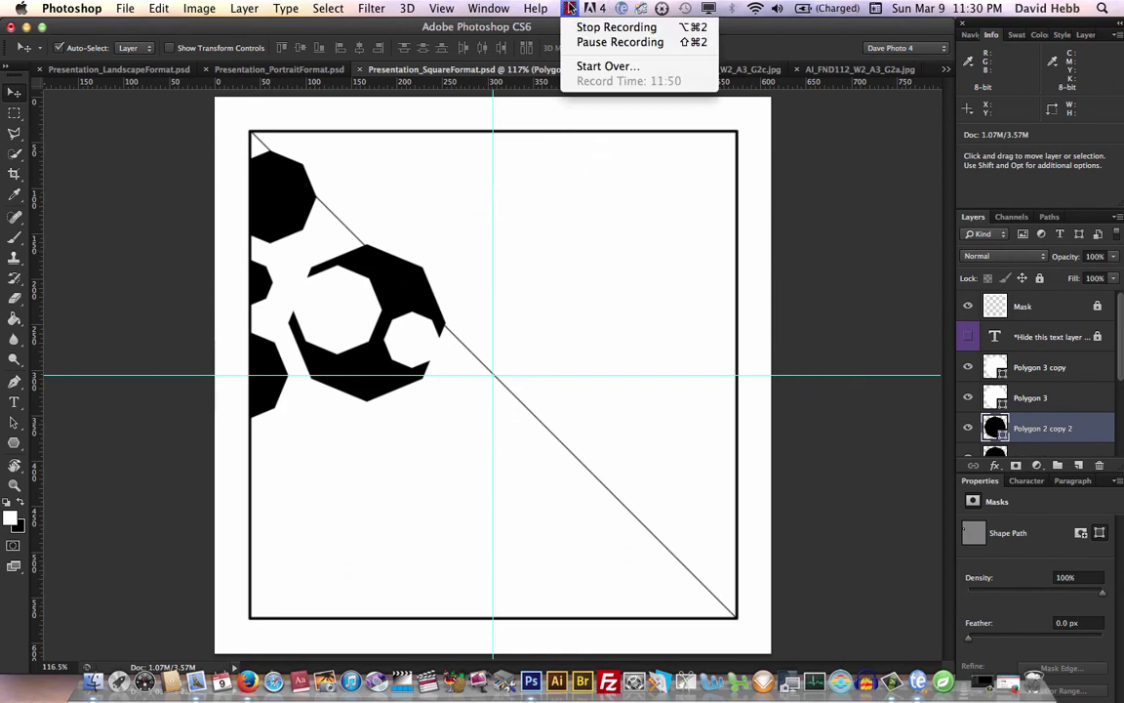
click(579, 44)
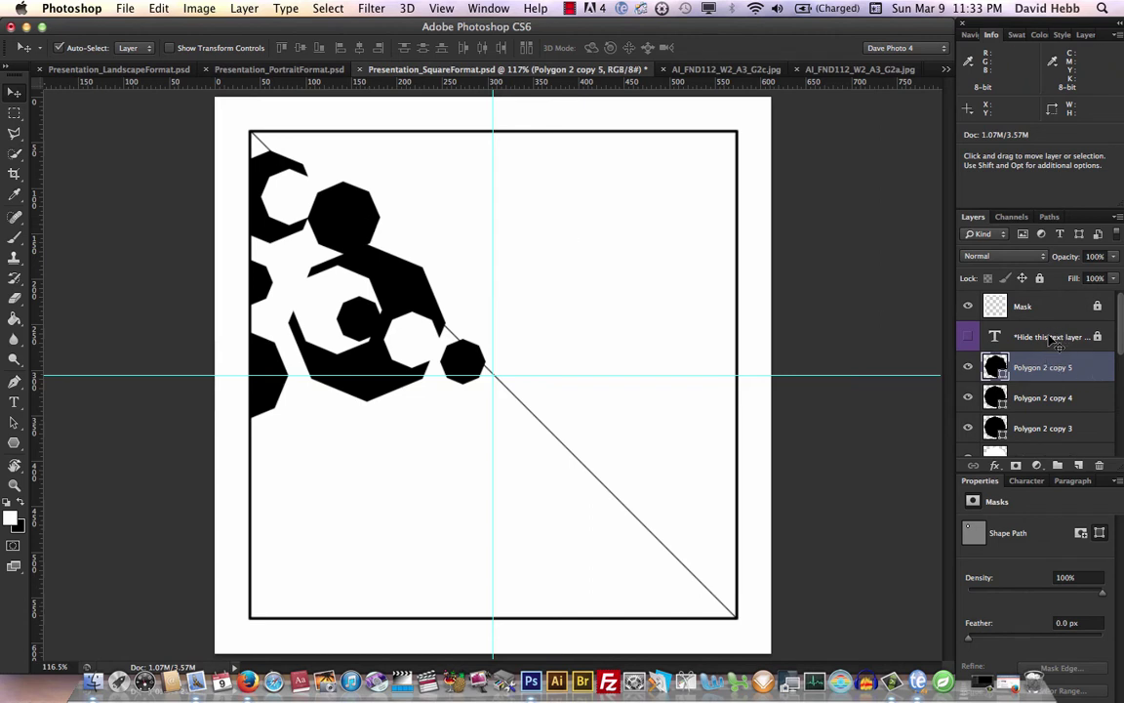
Check the shapes without the diagonal, then group Polygon 1 through Polygon 2 copy 5 into Group 1
scroll(1049, 339, down, 2)
scroll(1049, 339, up, 2)
scroll(1049, 339, down, 1)
scroll(1049, 341, down, 4)
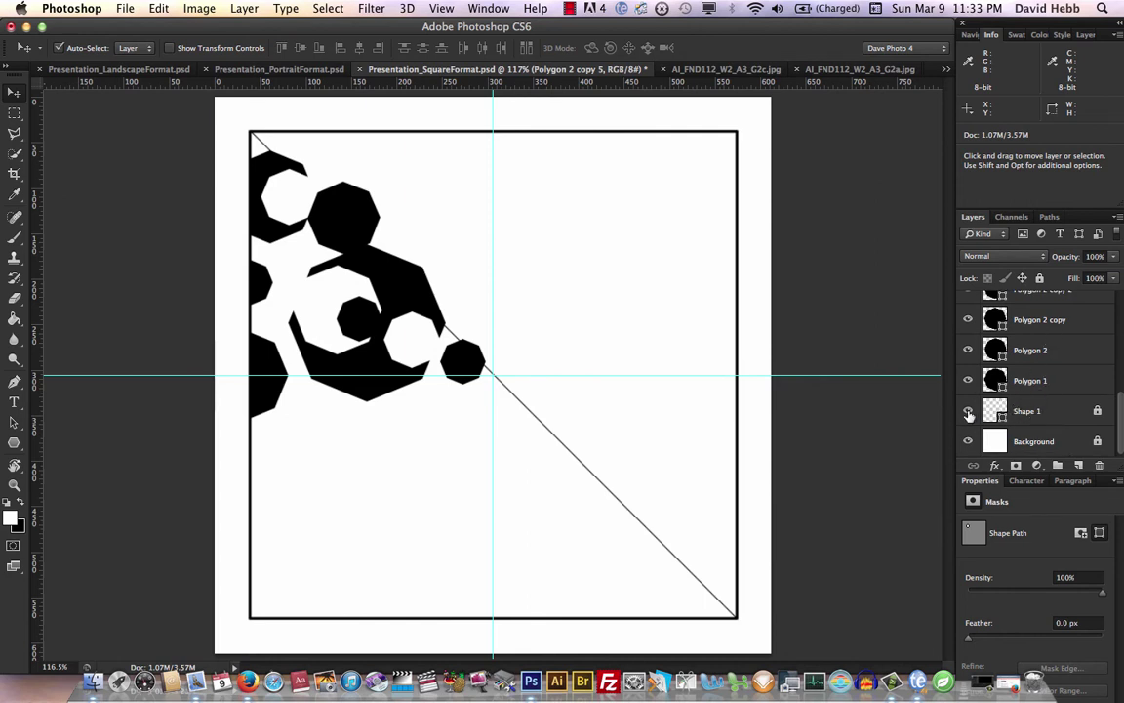
click(969, 415)
click(969, 415)
click(1073, 381)
scroll(1073, 380, up, 5)
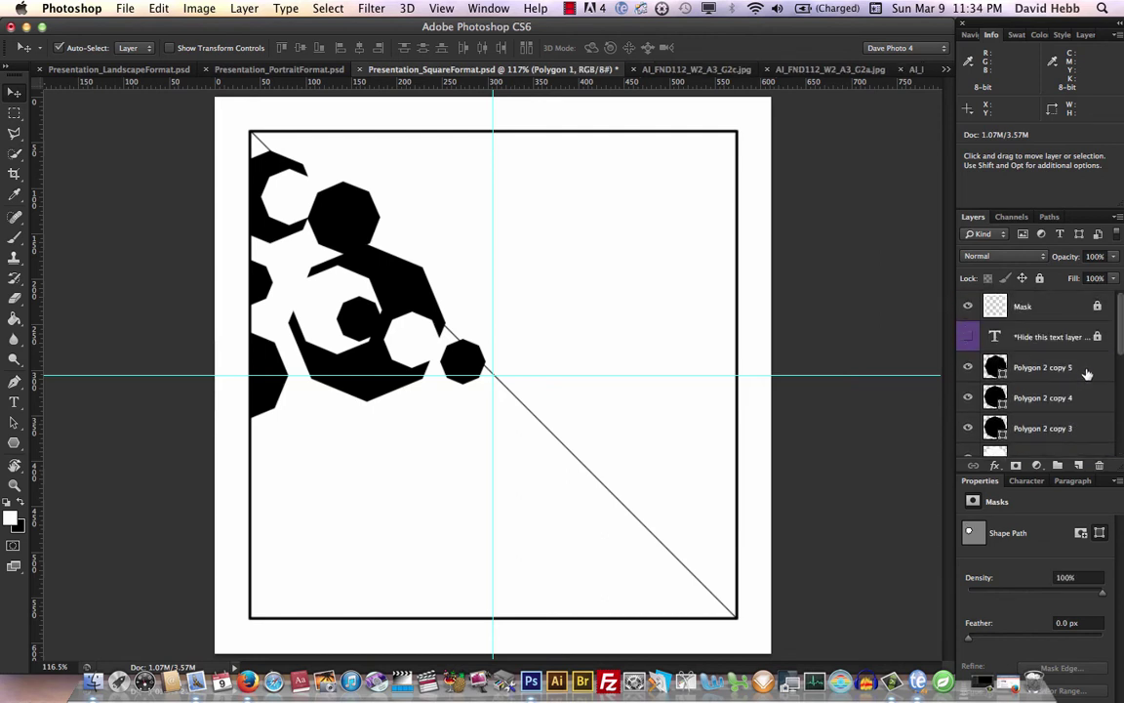
shift+click(1086, 374)
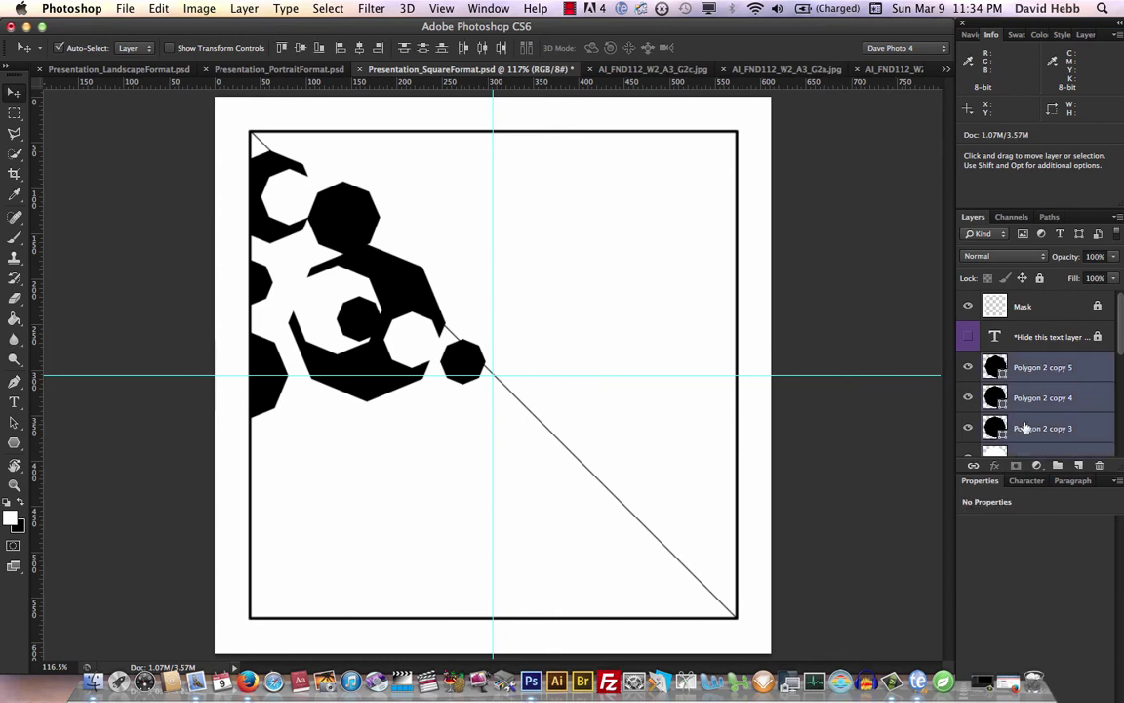
drag(1073, 413, 1055, 465)
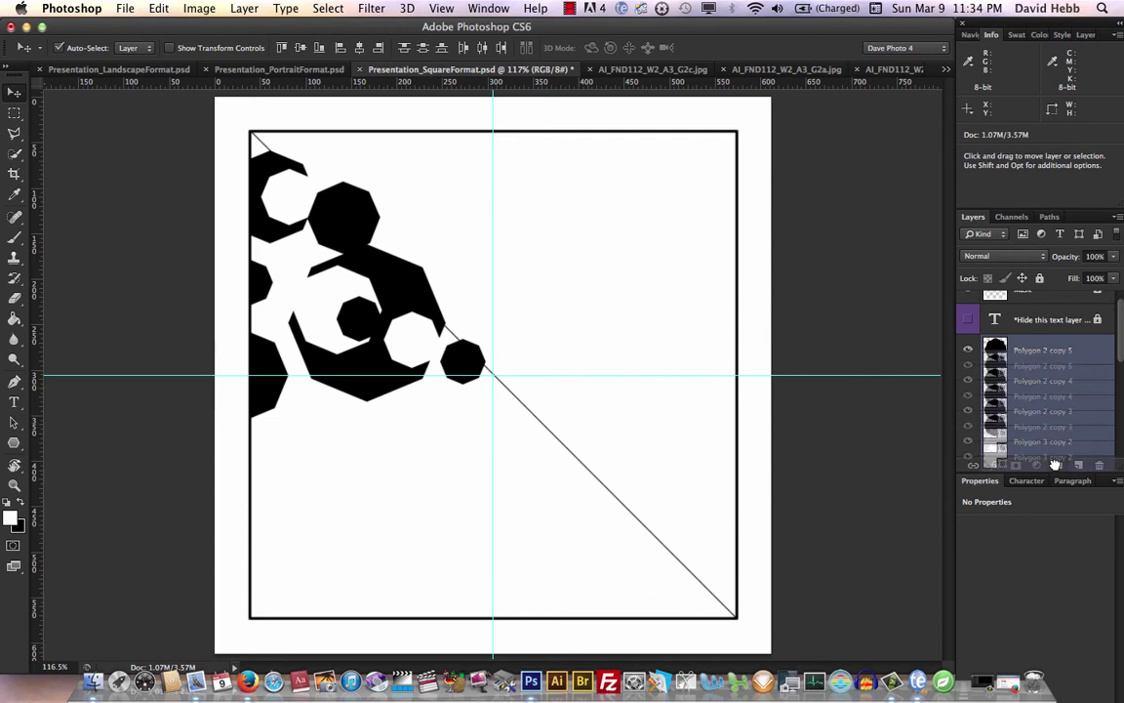
drag(1059, 465, 1058, 466)
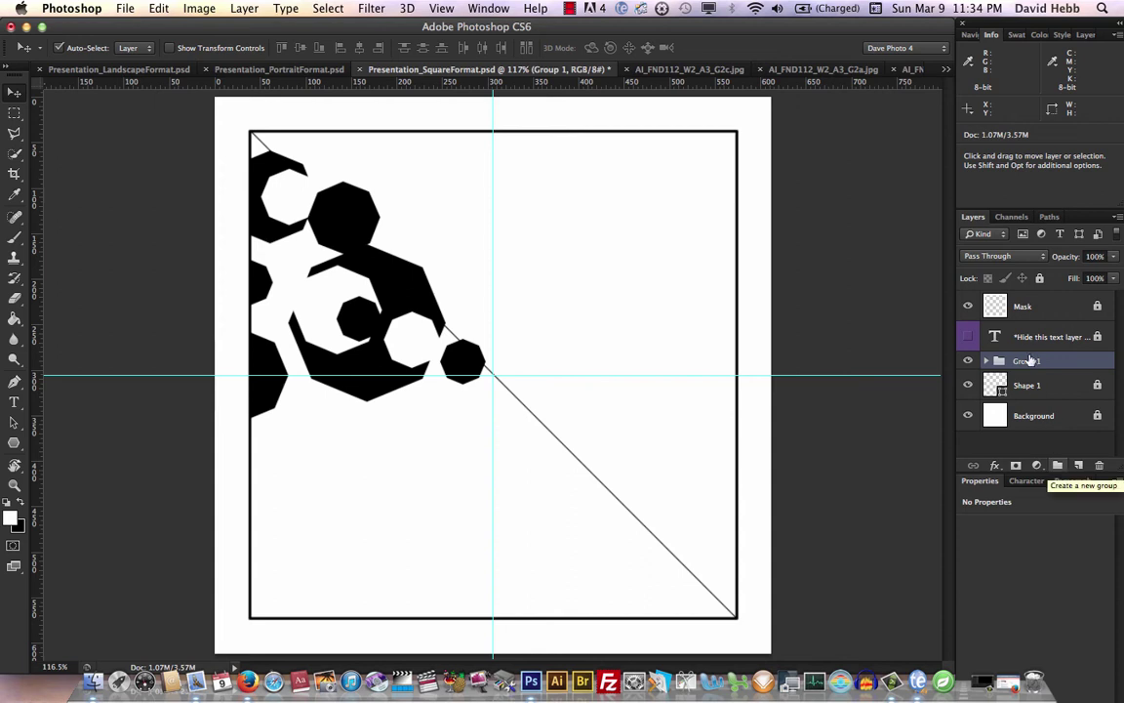
Select every Polygon layer inside Group 1, apply Link Layers, and collapse the group
click(986, 361)
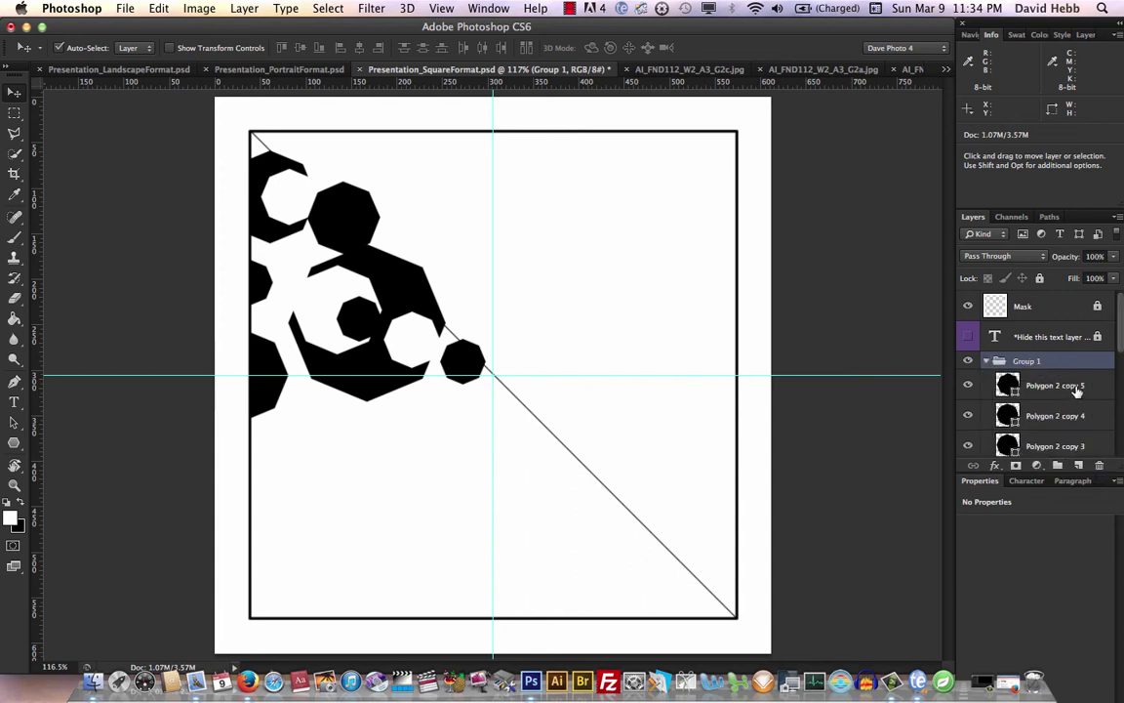
click(1054, 387)
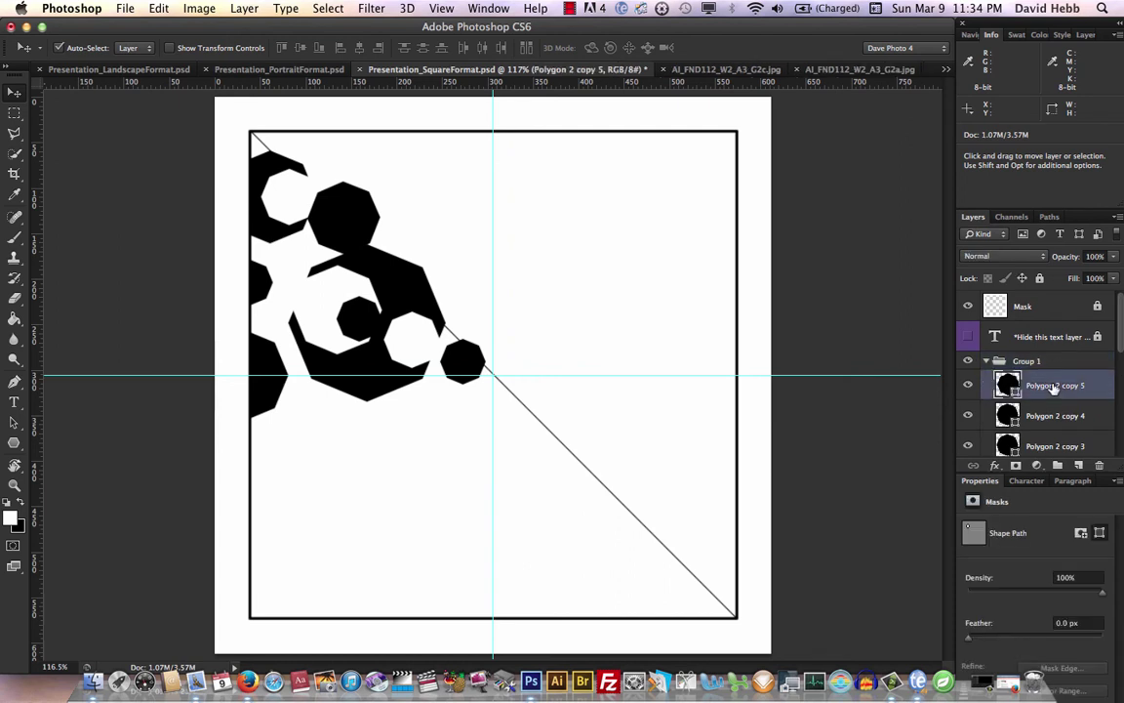
scroll(1059, 389, down, 5)
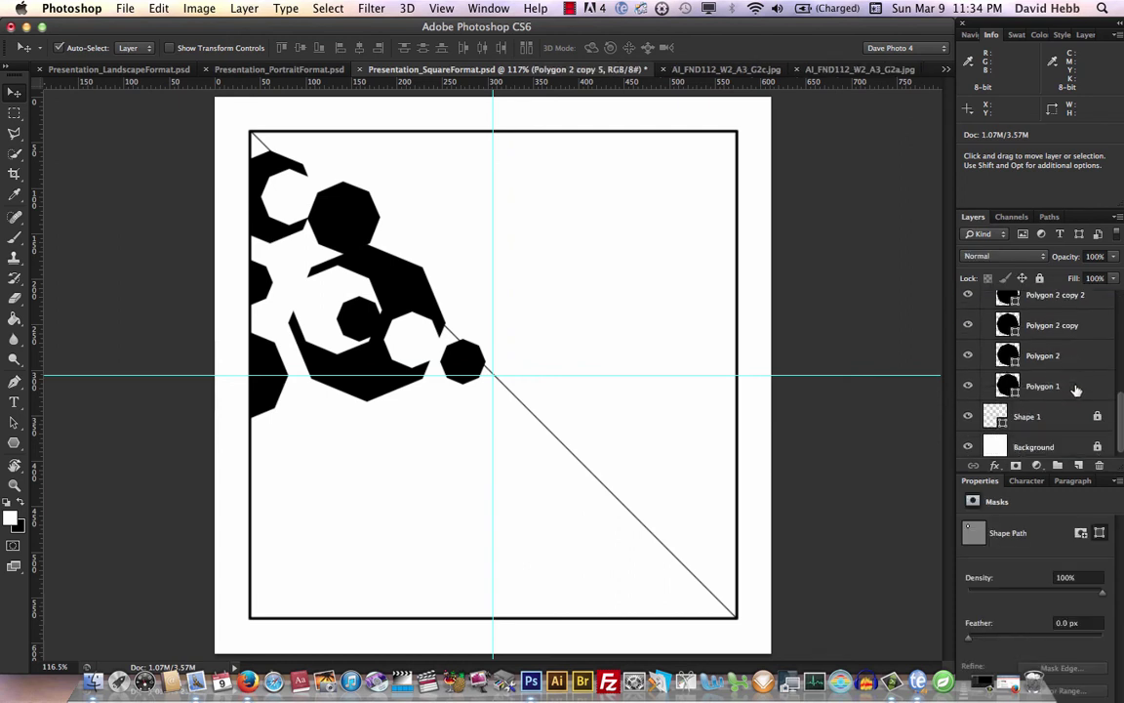
shift+click(1076, 389)
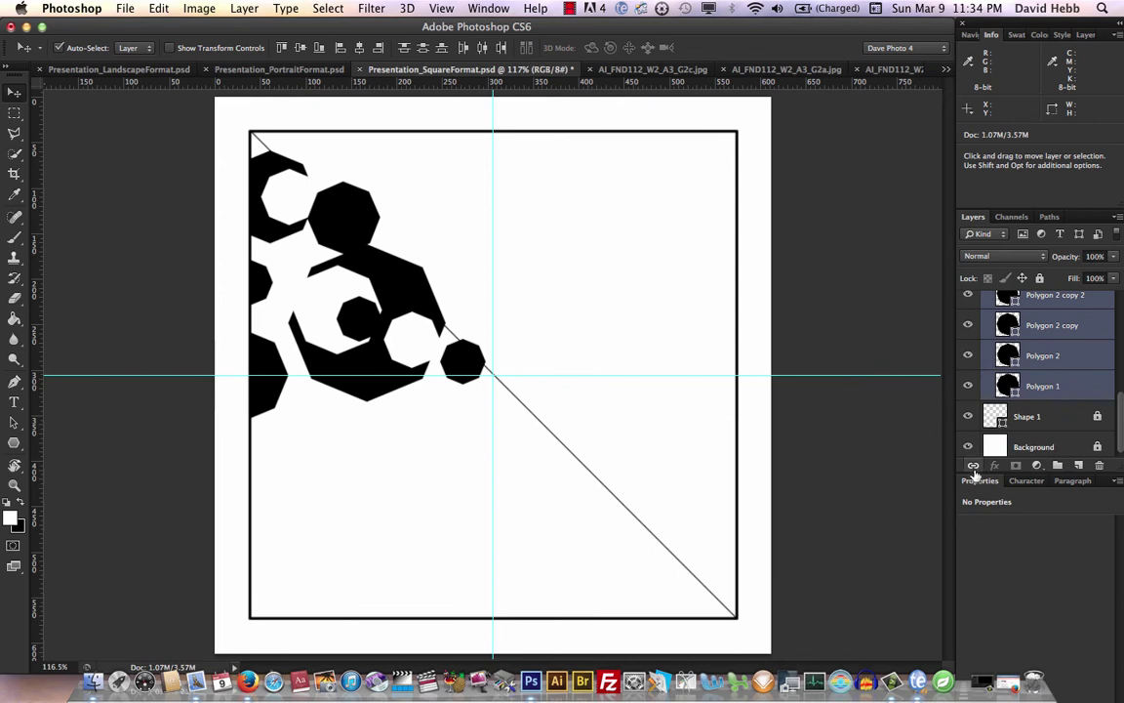
click(974, 466)
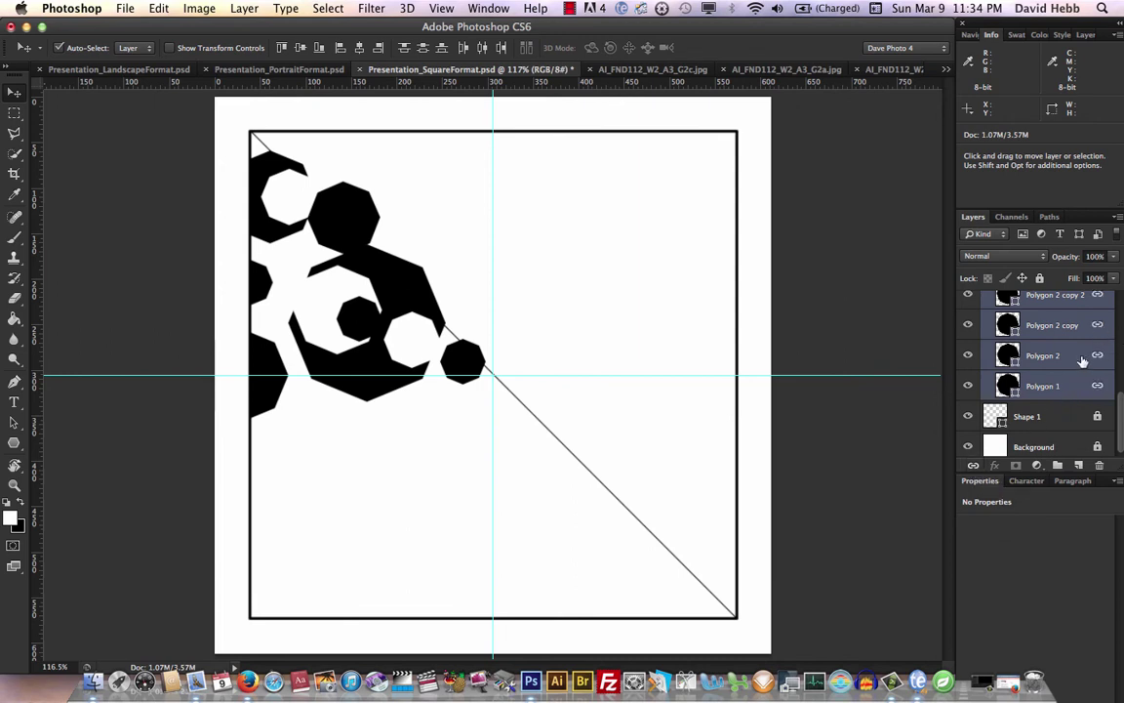
key(super+g)
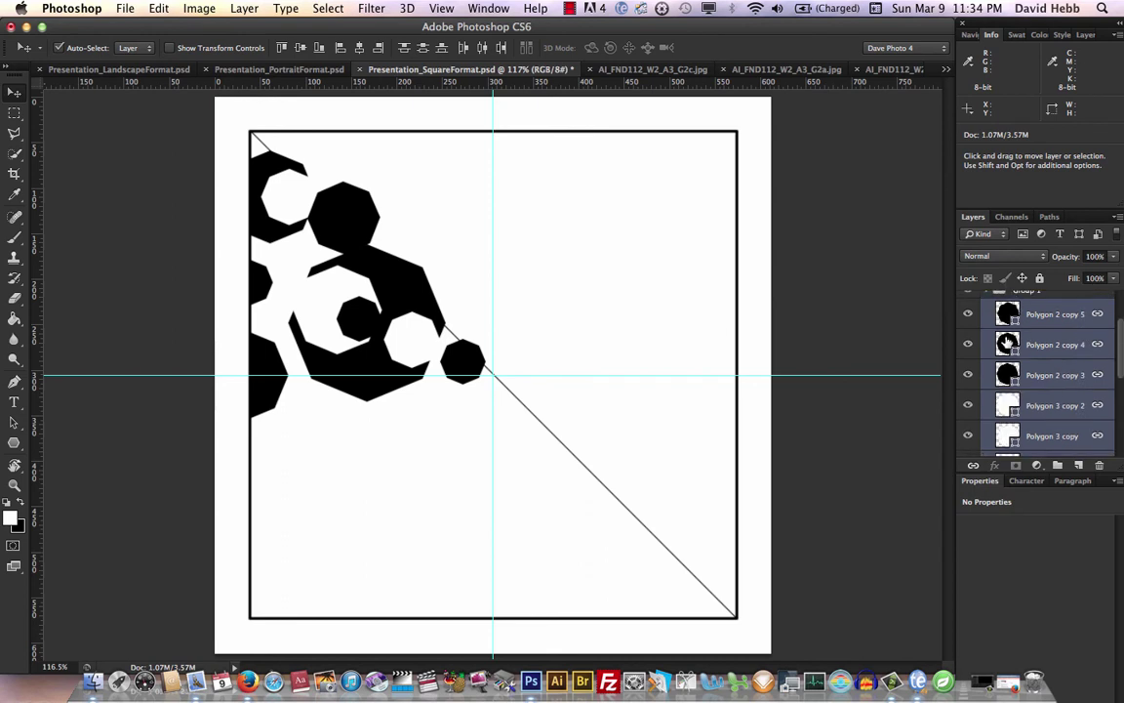
click(984, 308)
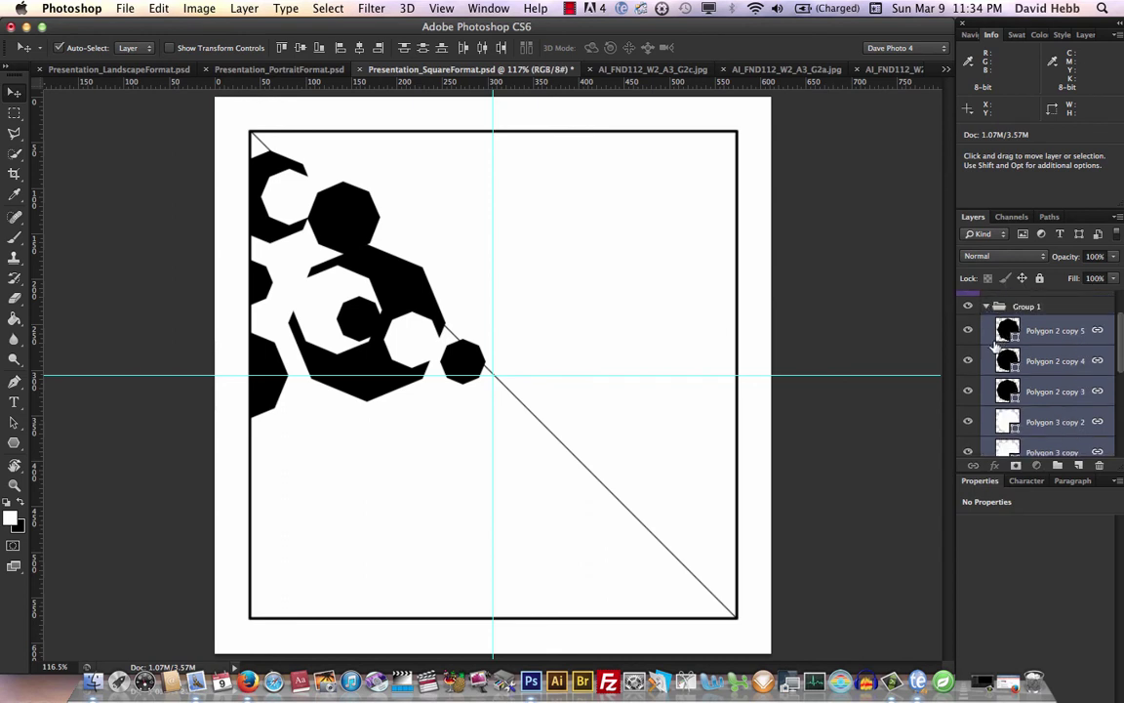
click(988, 308)
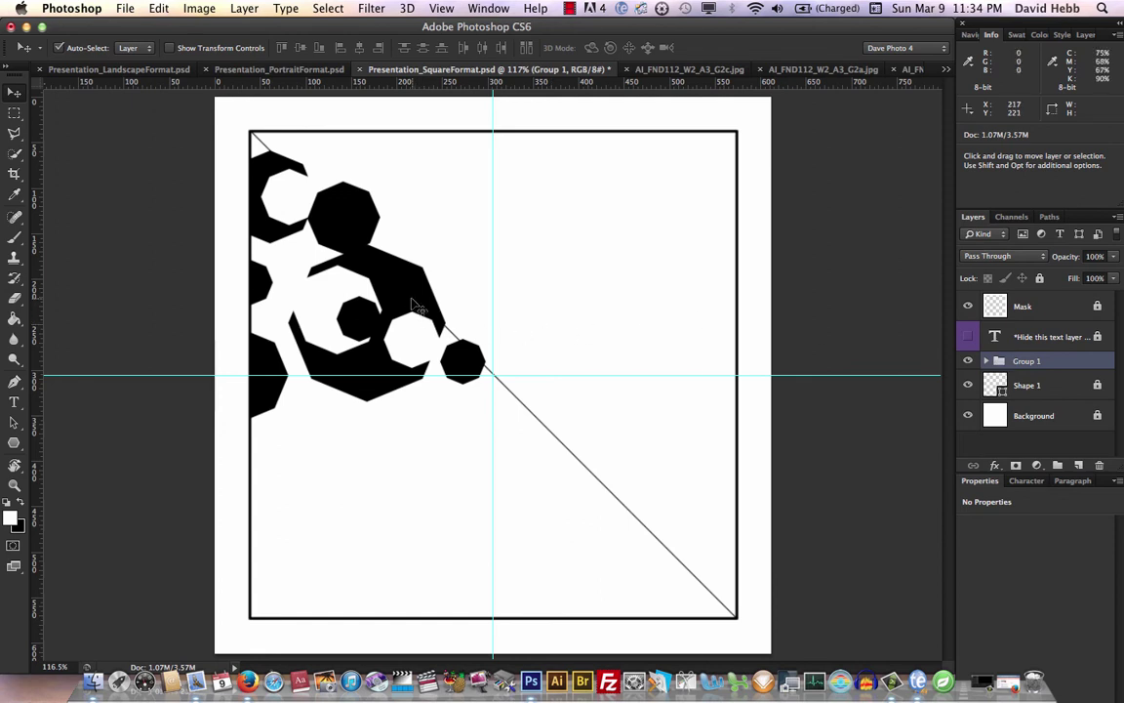
drag(414, 306, 430, 291)
key(super+z)
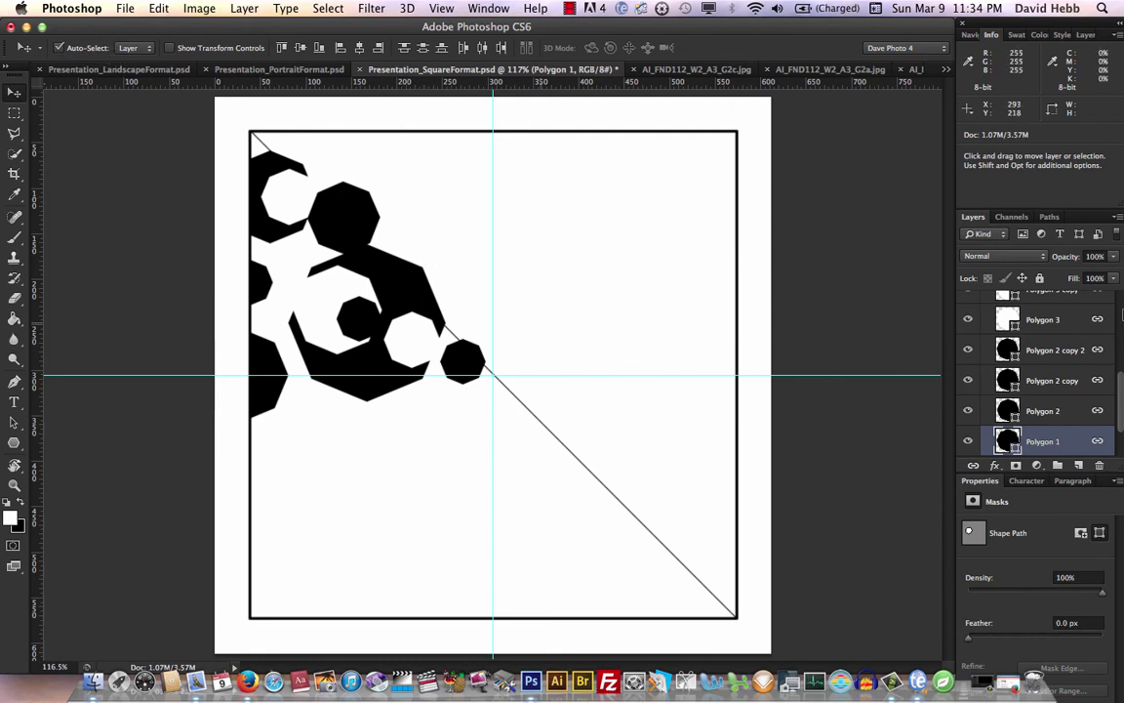
scroll(1121, 310, up, 2)
Collapse Group 1 and duplicate it so Group 1 copy sits above the original
scroll(1120, 310, up, 3)
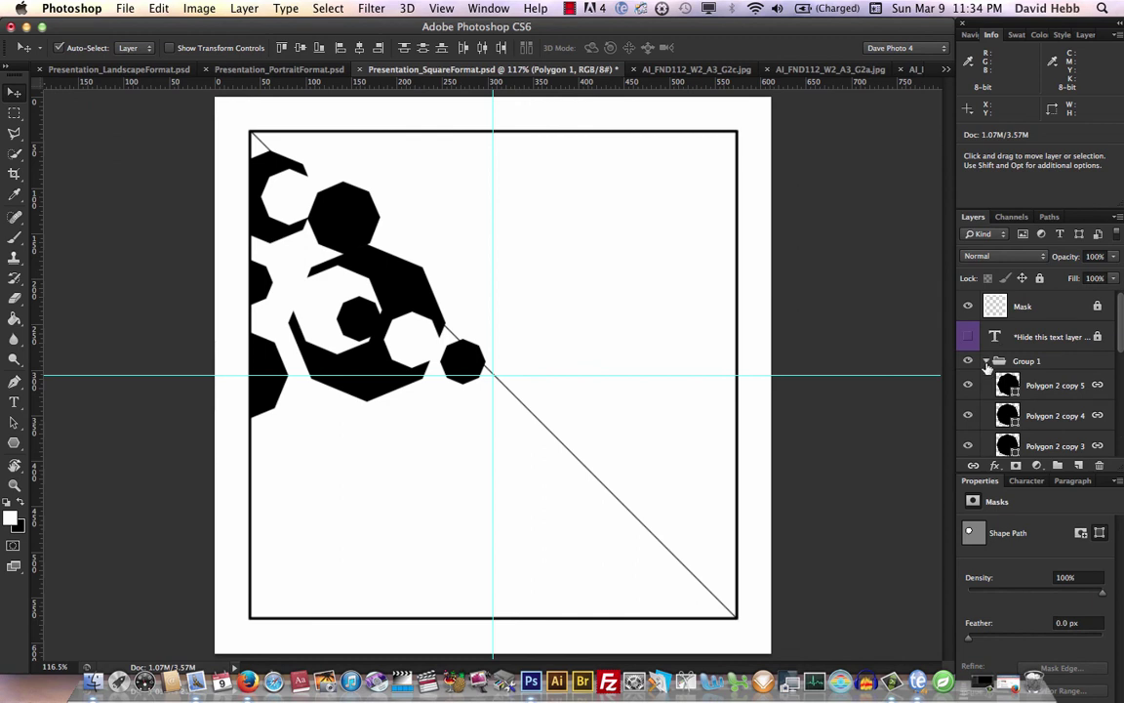
click(986, 362)
click(1034, 362)
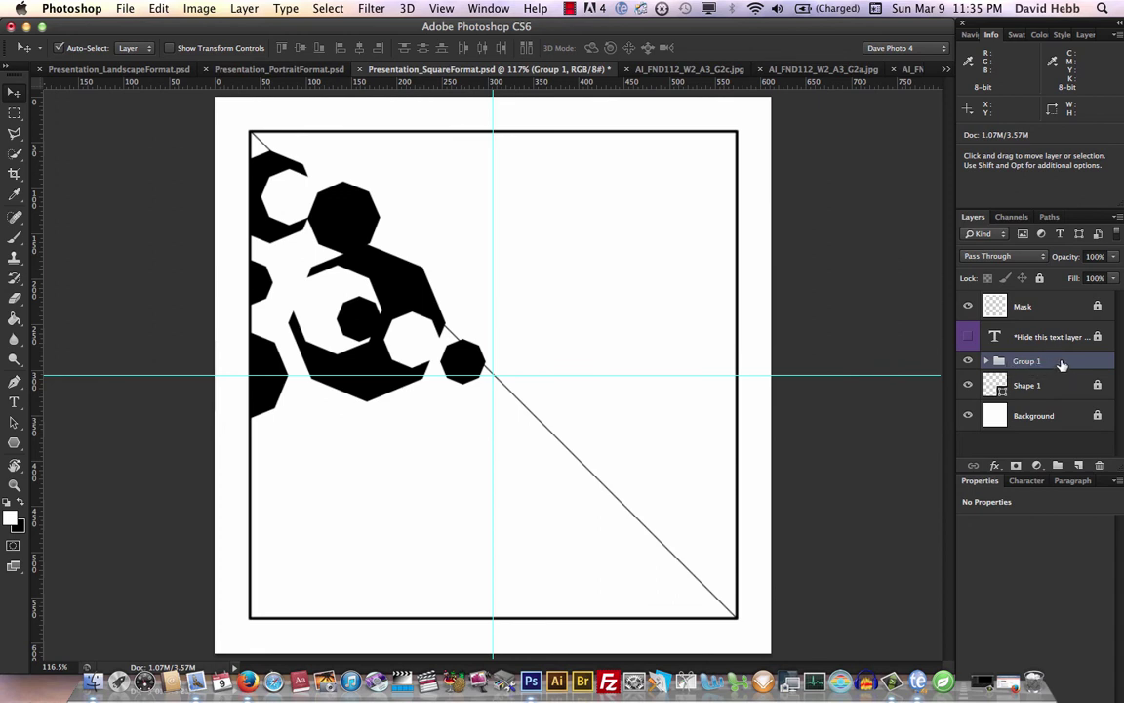
drag(1062, 364, 1077, 464)
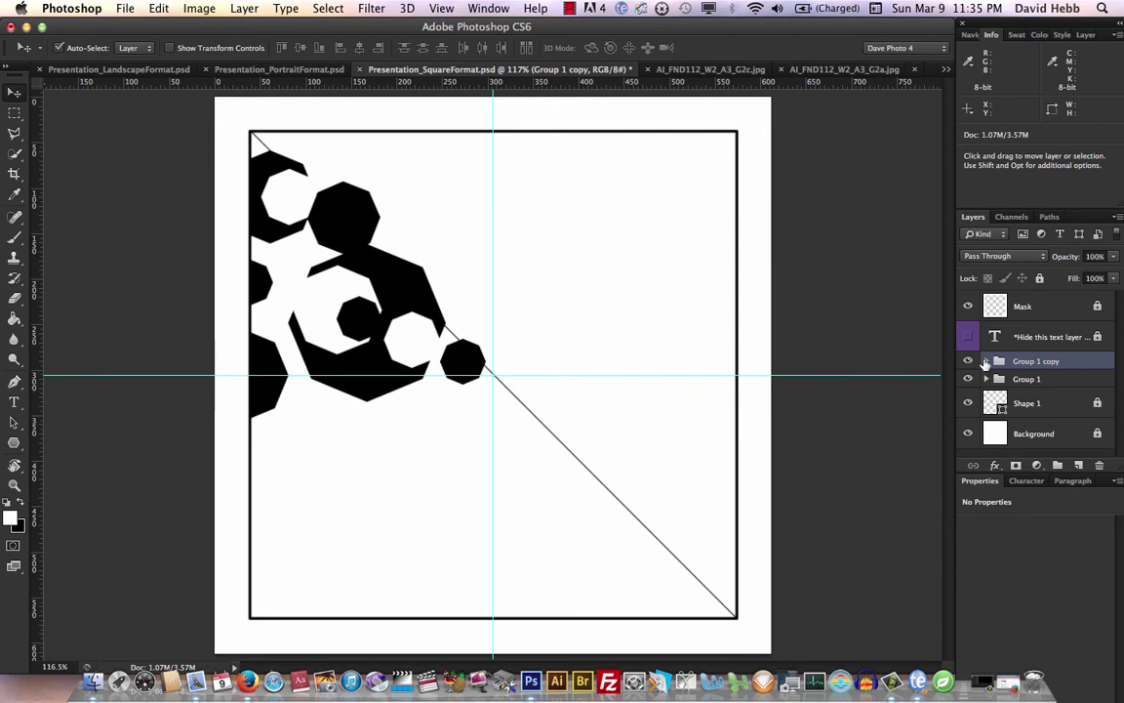
Select every octagon layer in Group 1 copy and merge them into one Polygon 2 copy 5 shape
click(986, 361)
click(986, 361)
click(985, 361)
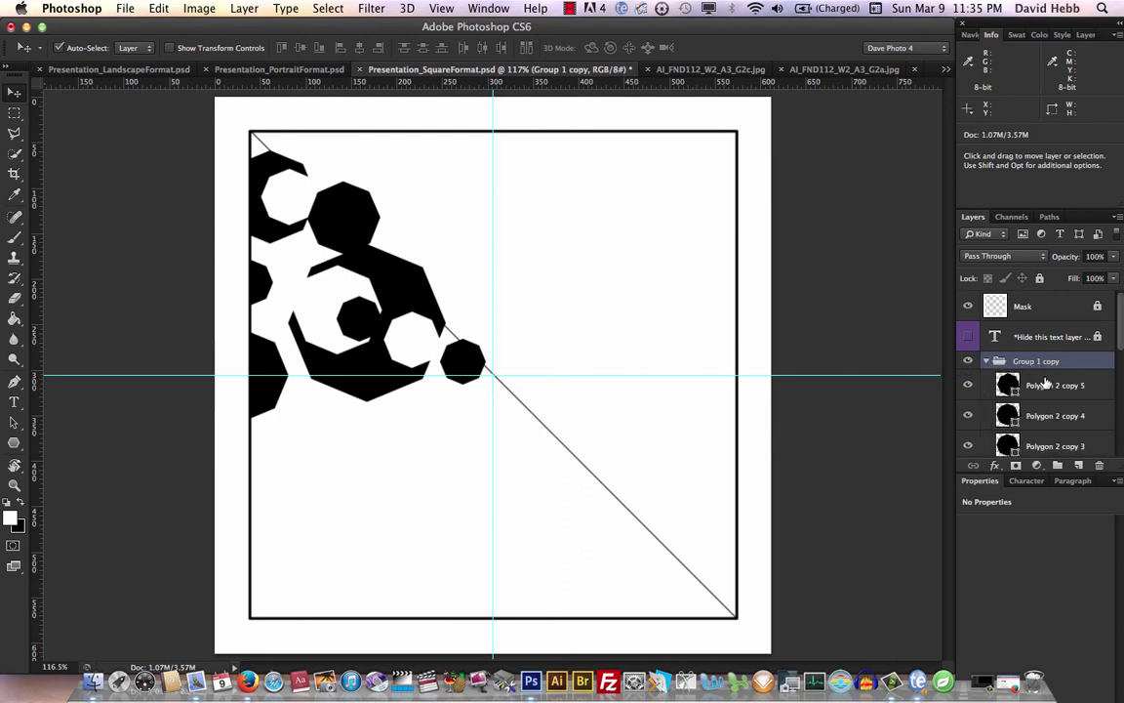
scroll(1045, 382, down, 1)
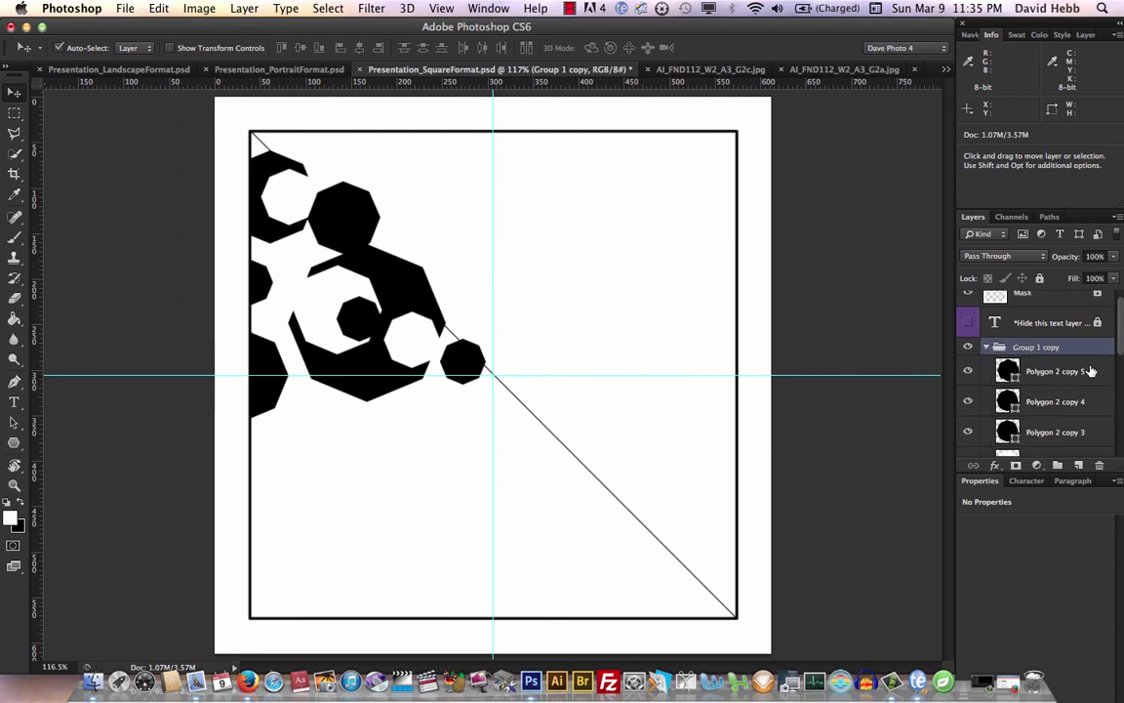
click(1091, 371)
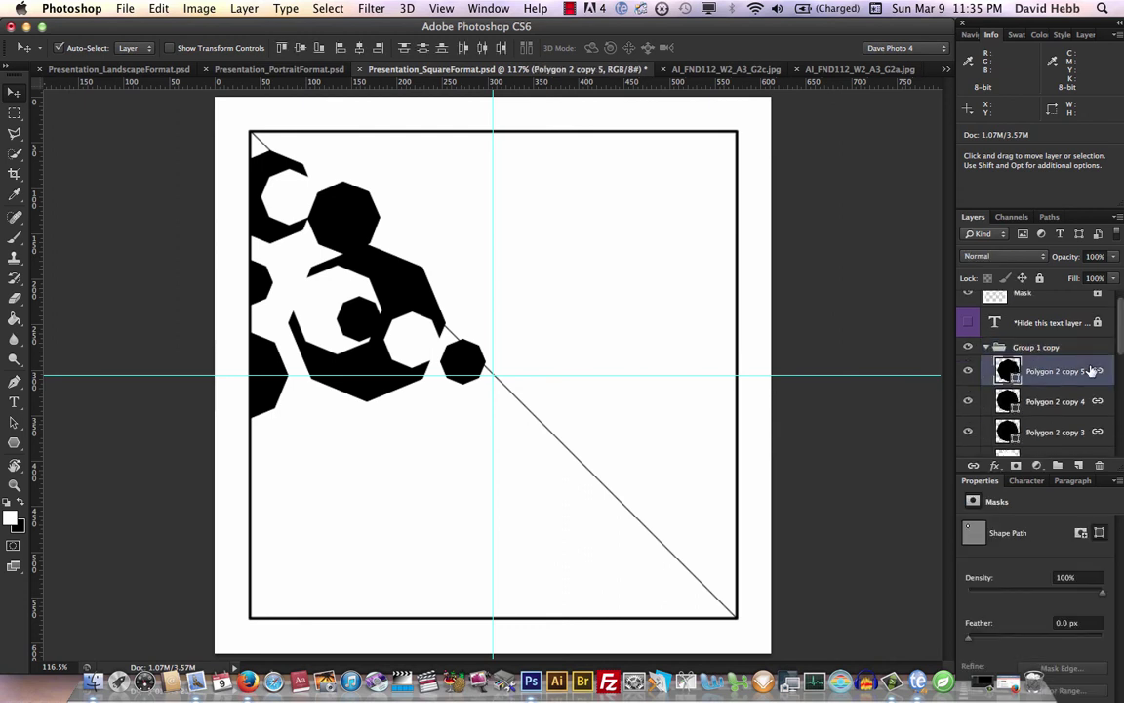
scroll(1091, 371, down, 6)
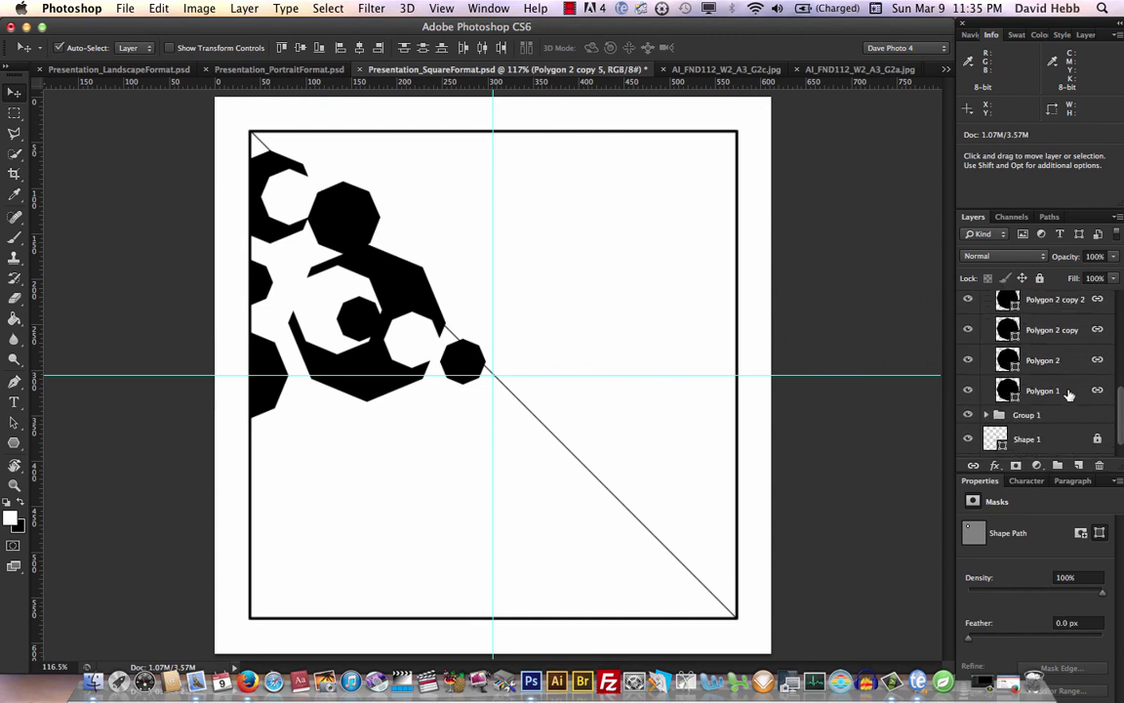
shift+click(1068, 393)
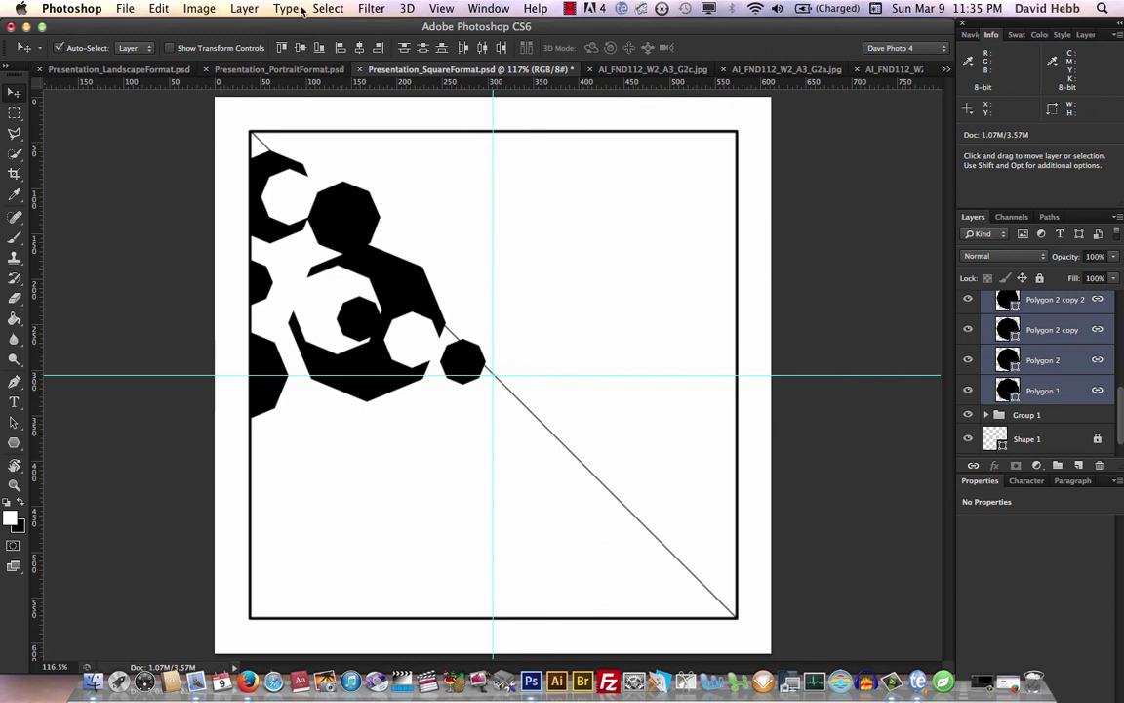
click(244, 9)
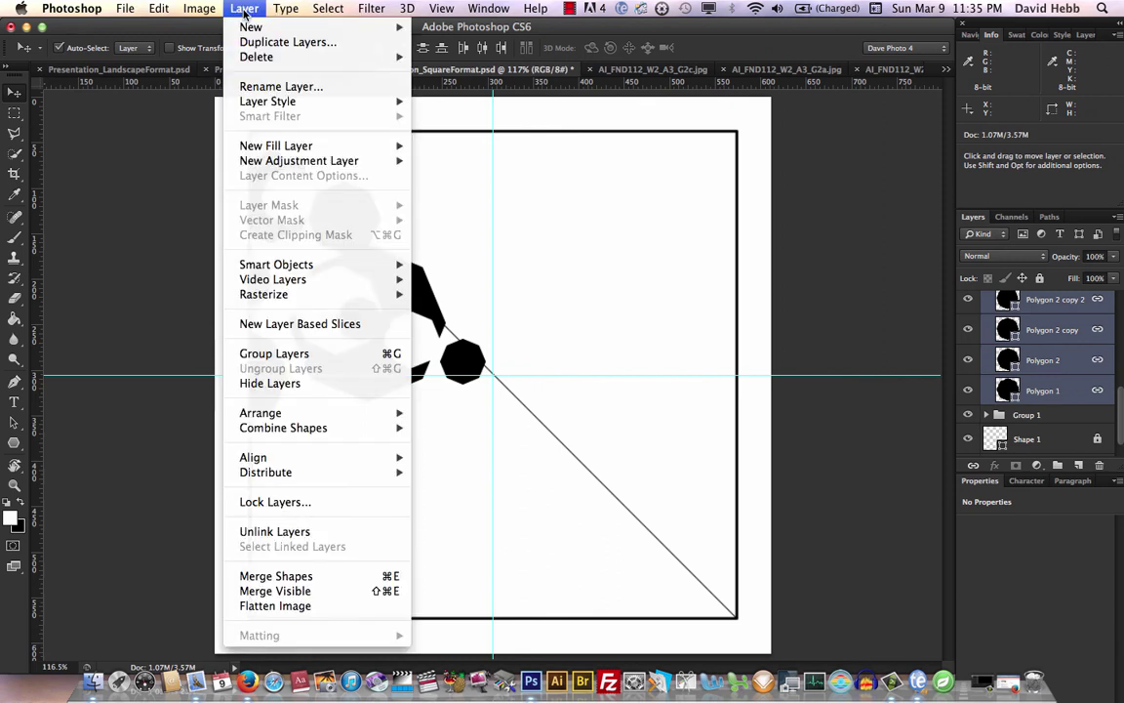
click(276, 576)
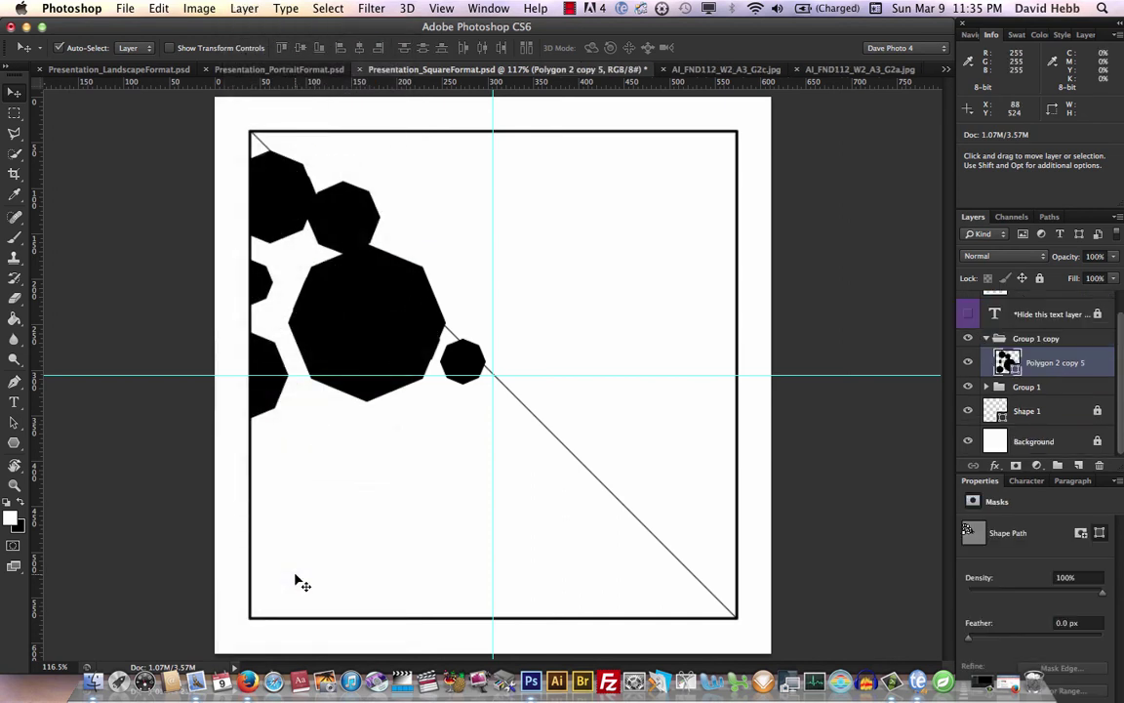
Undo the shape merge and convert the copied polygon layers into the smart object Polygon 2 copy 5
key(super+z)
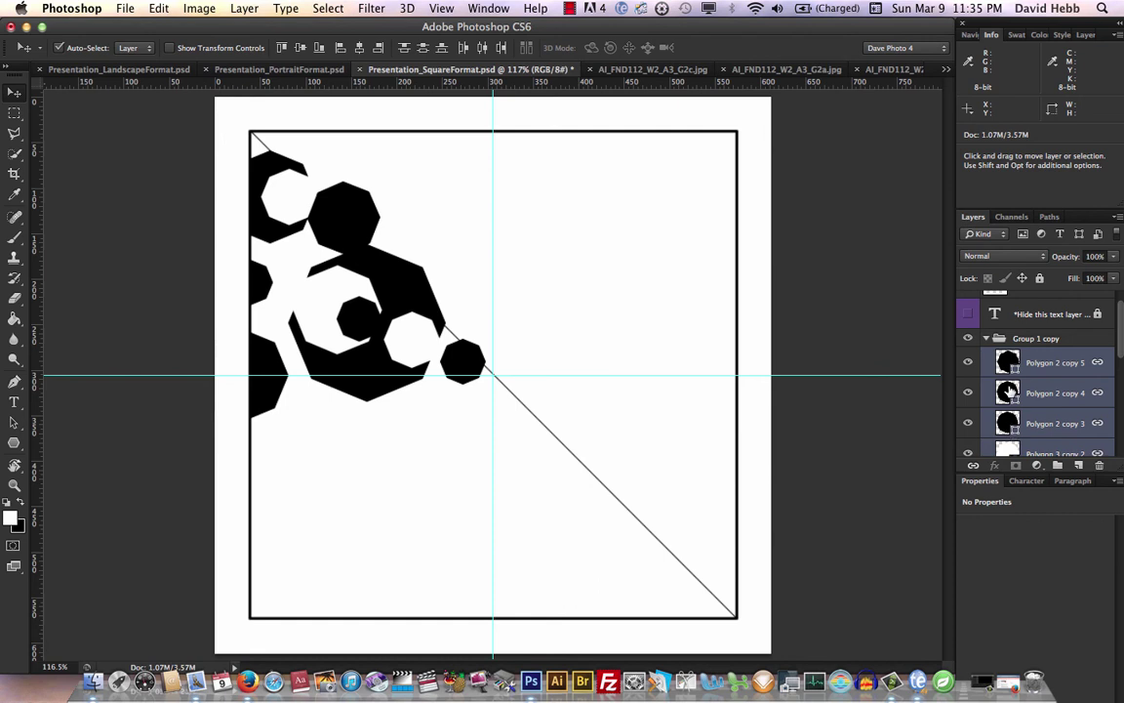
scroll(1009, 392, down, 2)
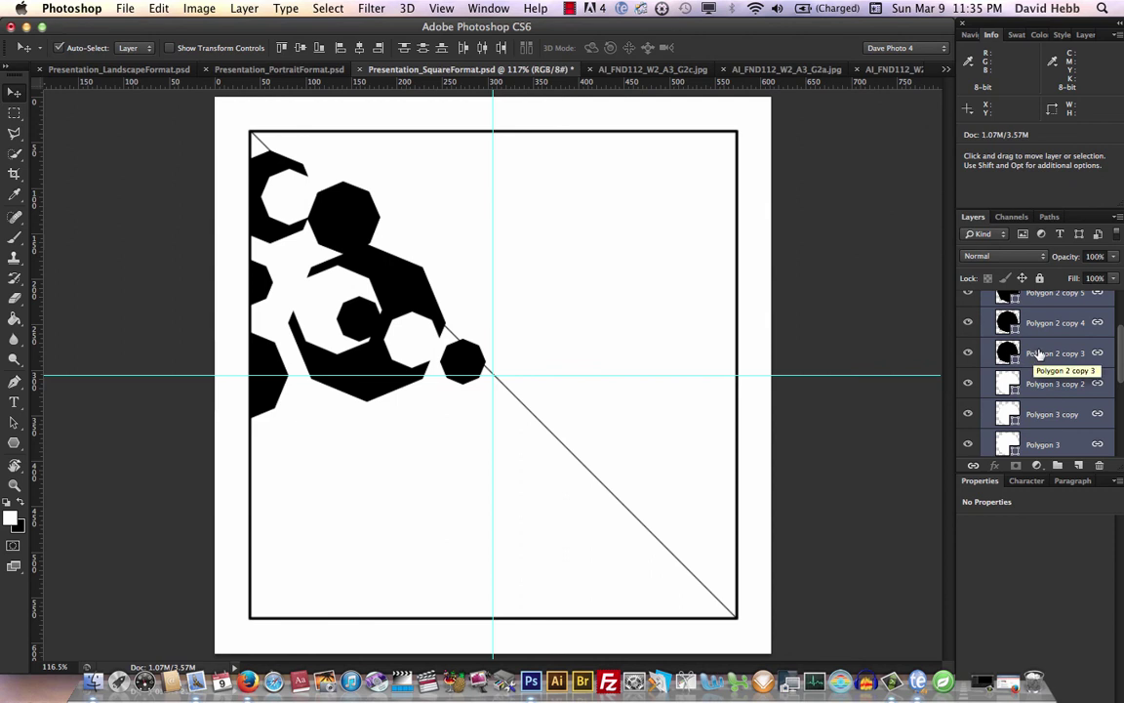
right_click(1040, 353)
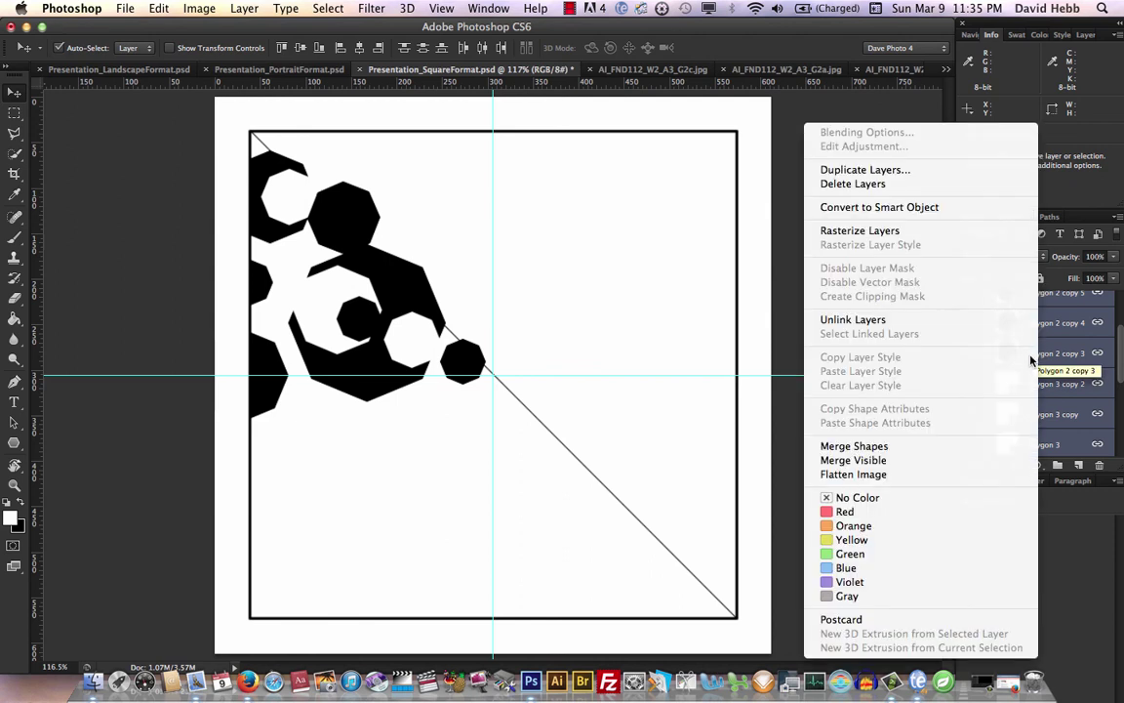
click(928, 208)
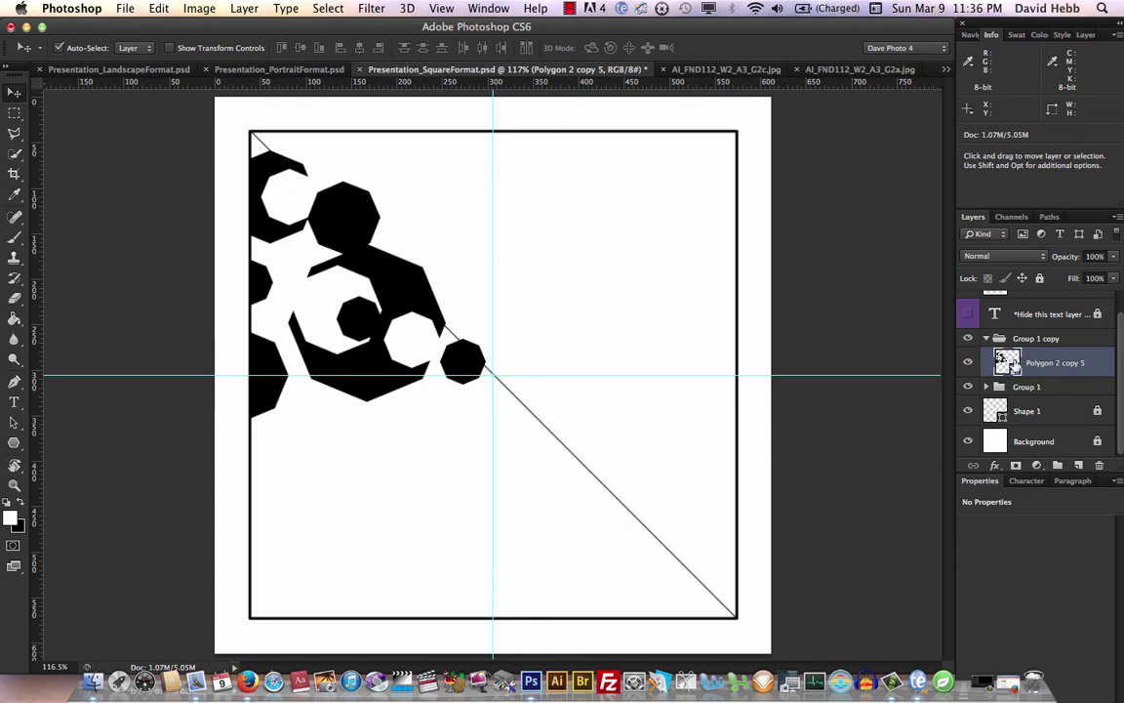
Hide the original Group 1 and select the Polygon 2 copy 5 smart object
click(987, 339)
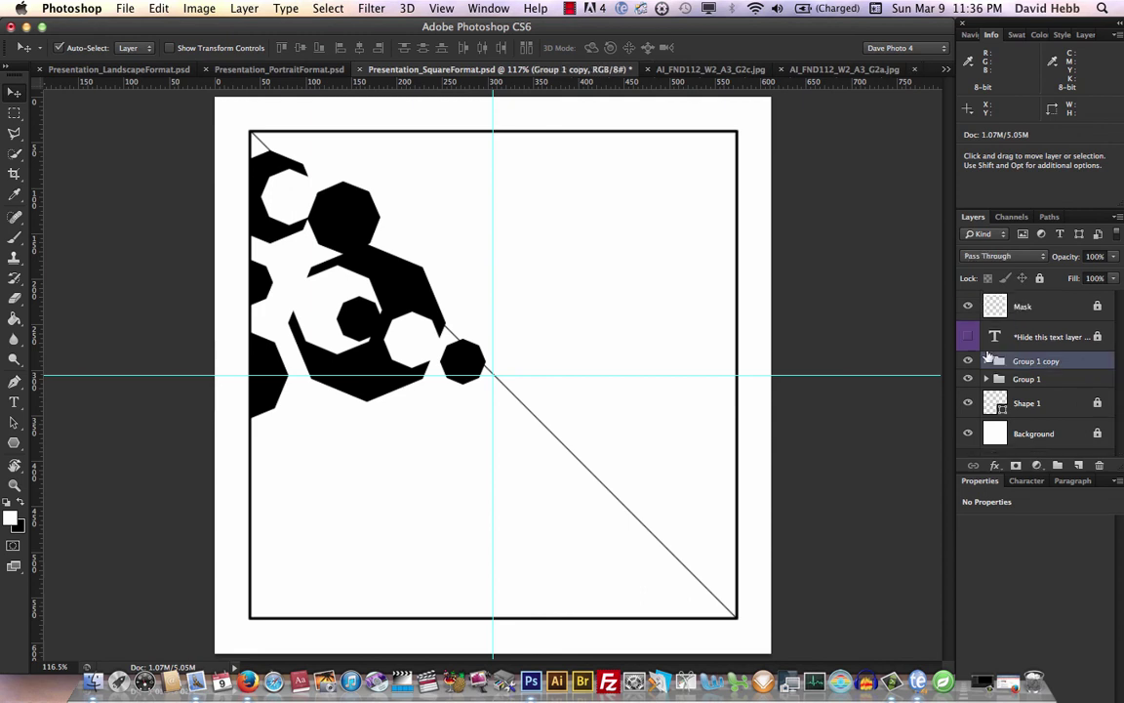
click(988, 361)
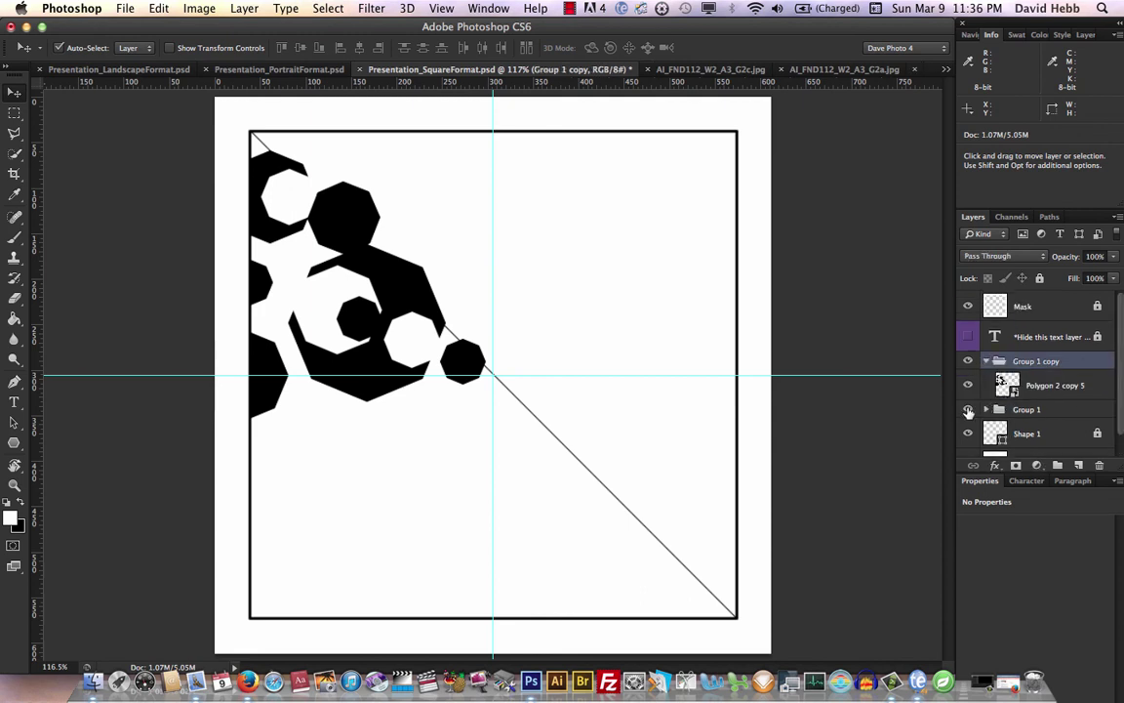
click(968, 411)
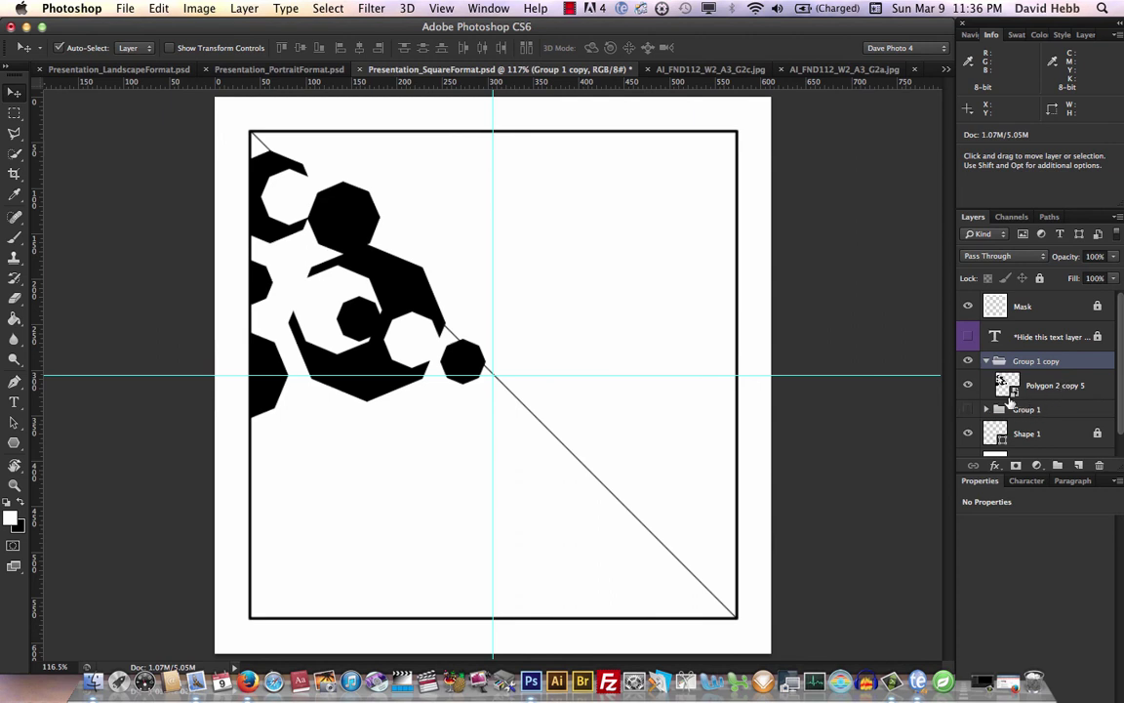
click(1006, 385)
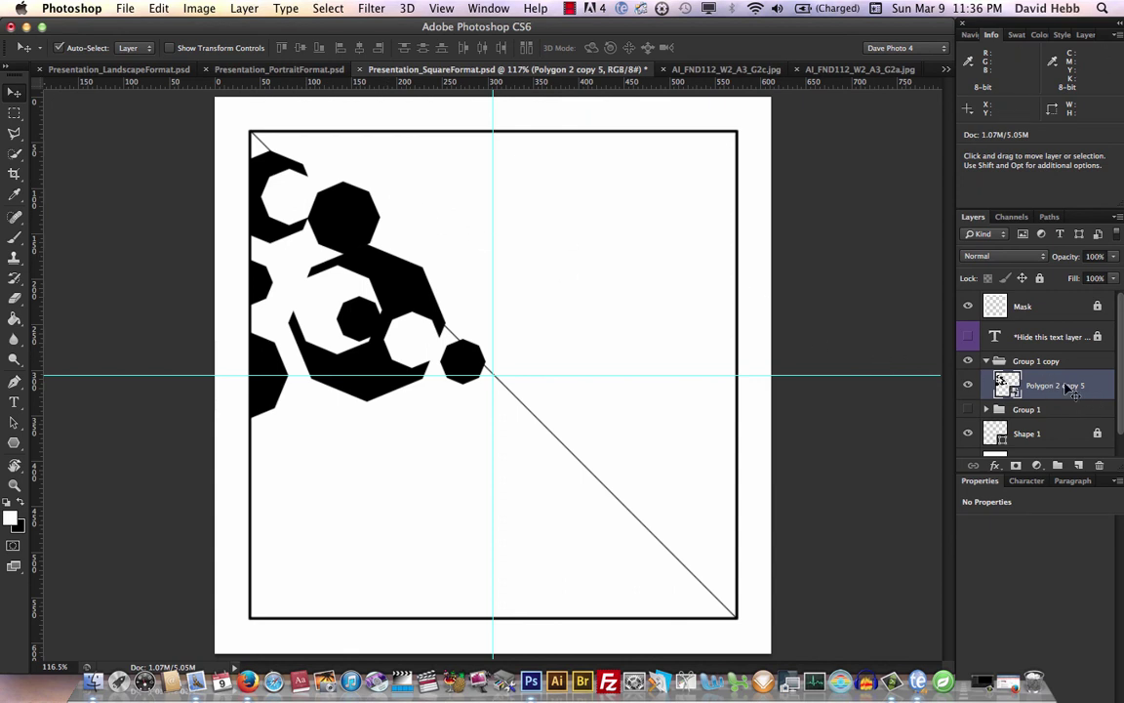
With the Polygonal Lasso, outline the triangle from the top-left corner to the guide crossing and horizontal guide
click(14, 116)
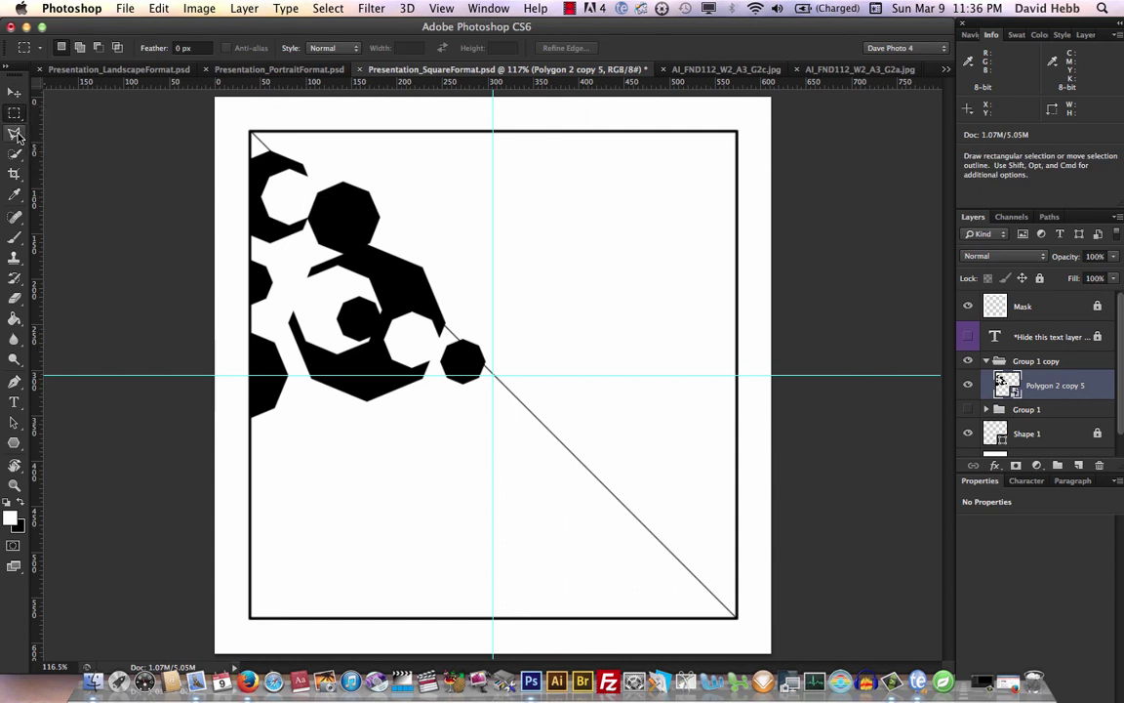
click(18, 137)
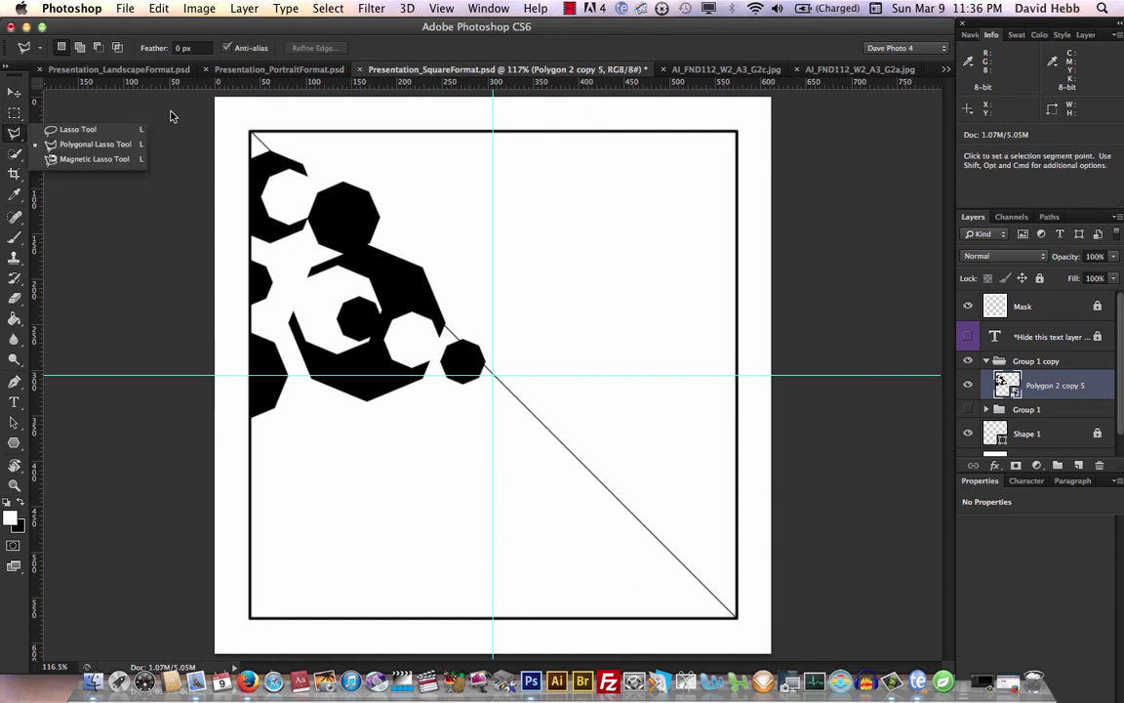
click(252, 134)
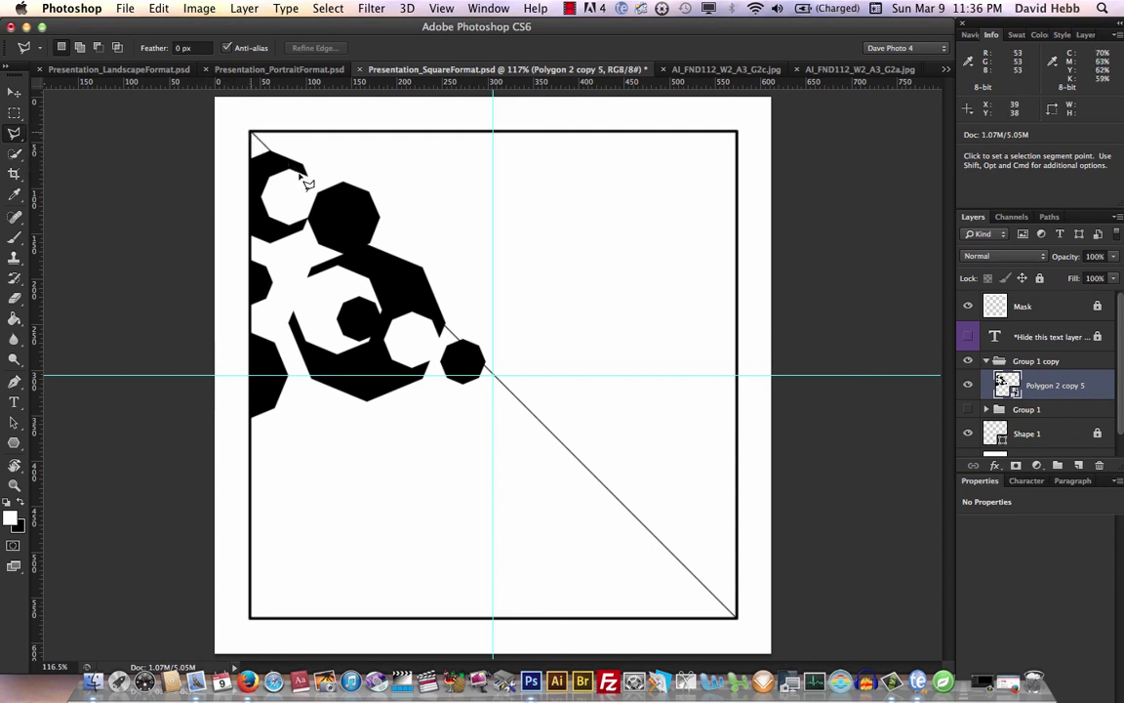
click(493, 374)
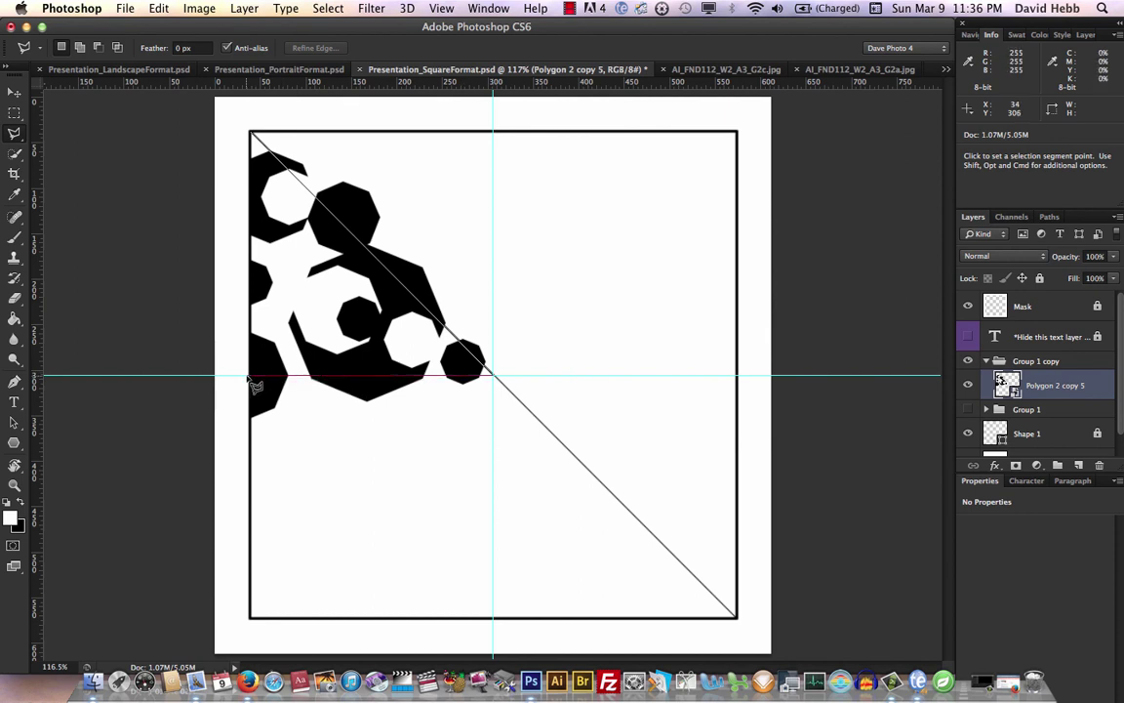
click(141, 375)
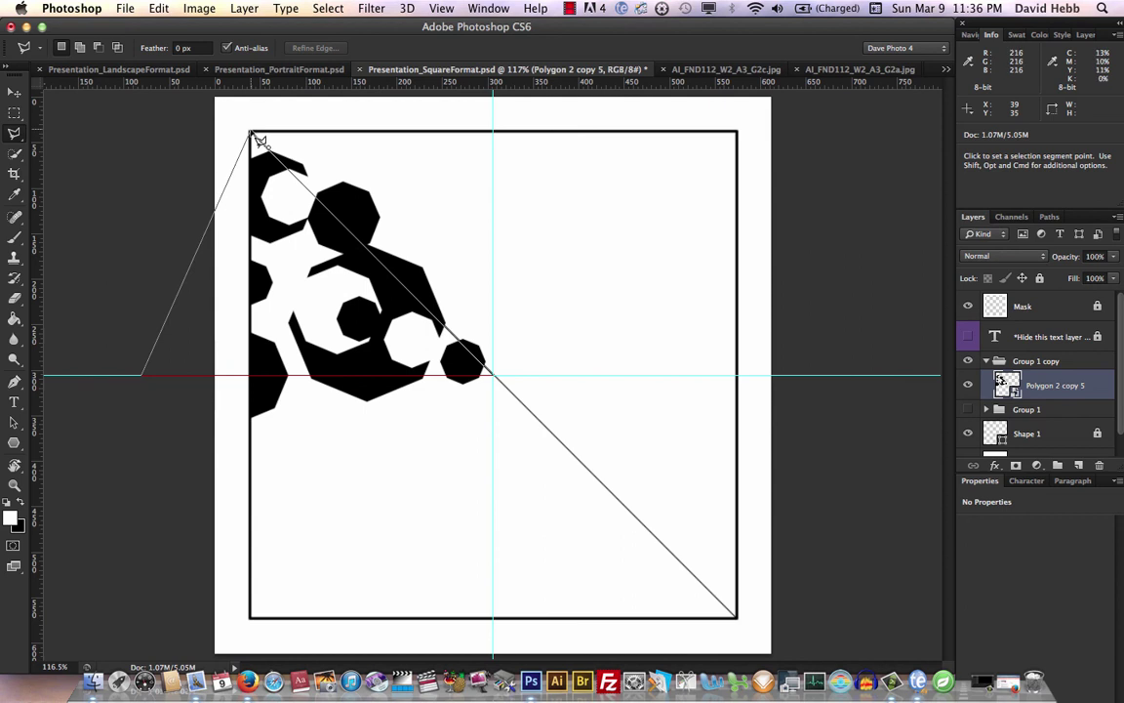
click(255, 136)
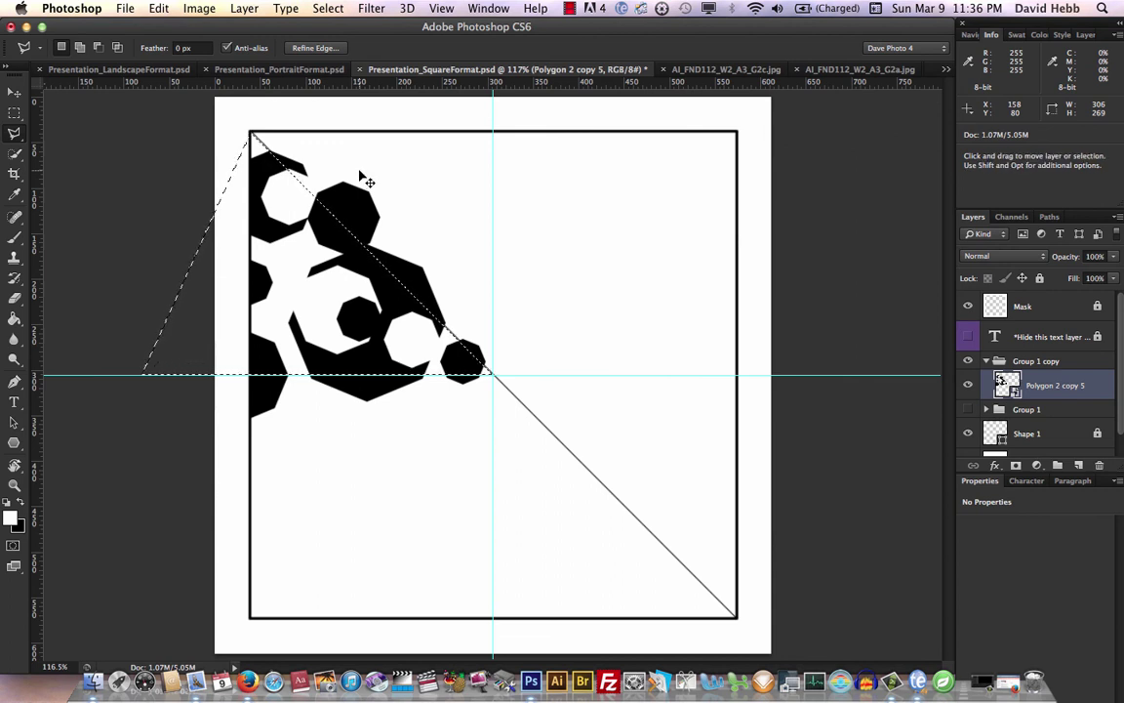
Copy the wedge selection onto Layer 1 and hide the Polygon 2 copy 5 smart object
key(super+j)
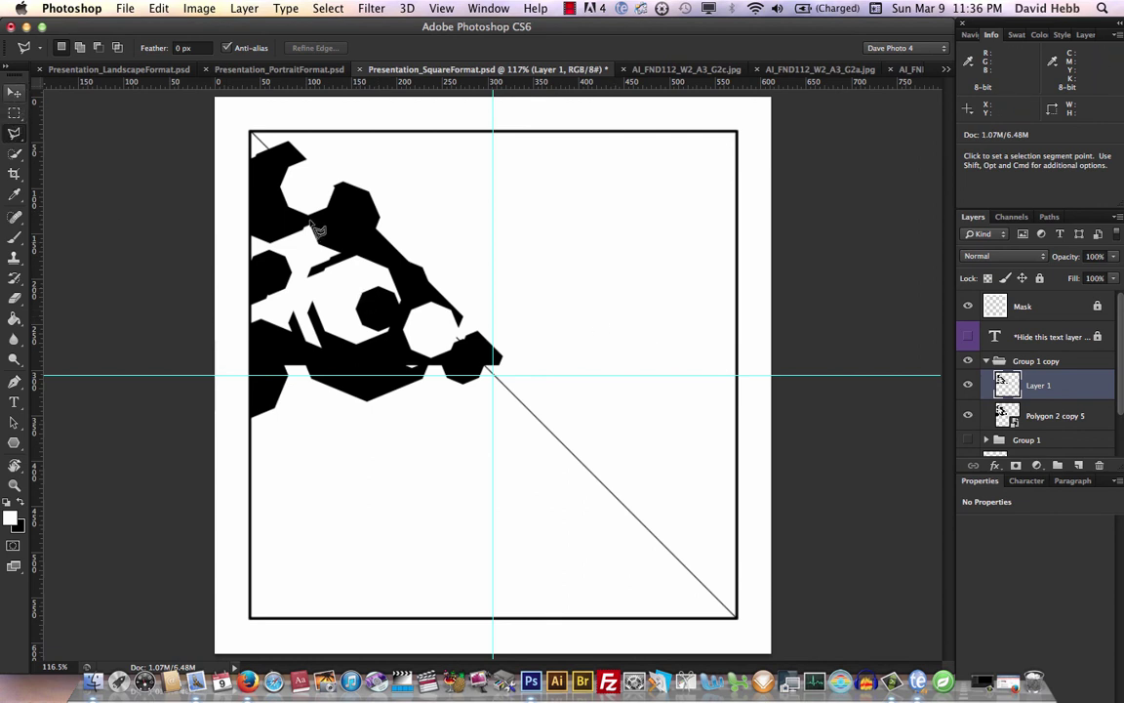
click(14, 91)
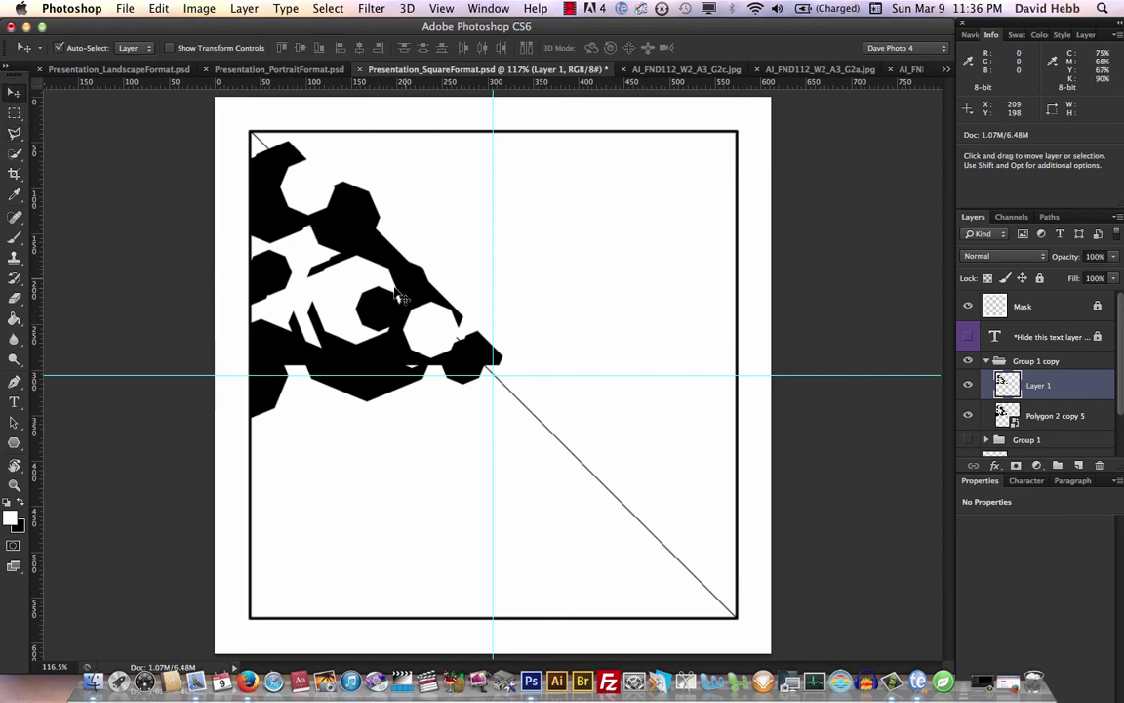
drag(412, 289, 388, 290)
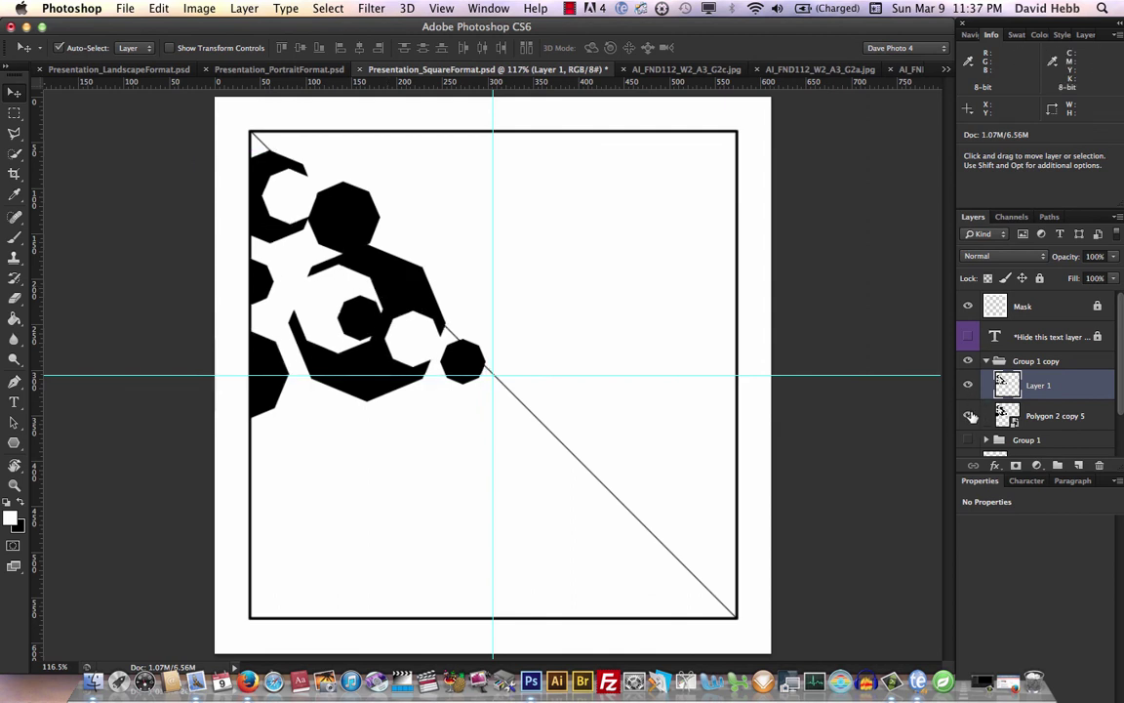
click(969, 416)
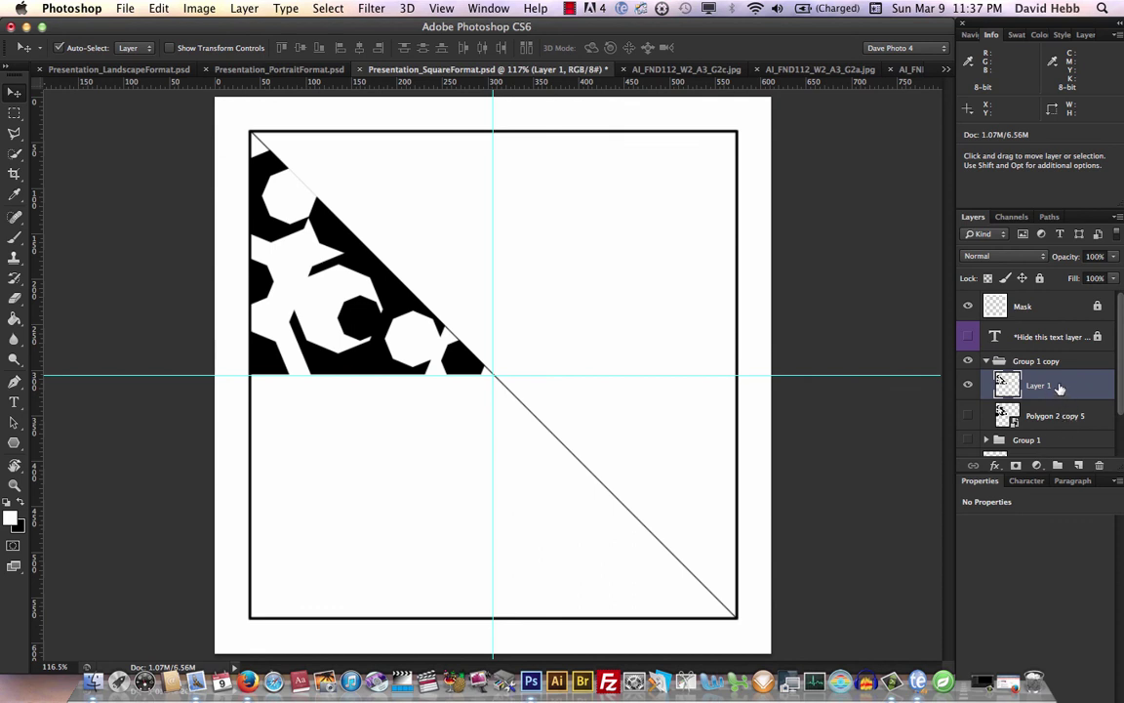
Duplicate Layer 1 and free-transform the copy with its pivot at the guide crossing
drag(1062, 391, 1078, 465)
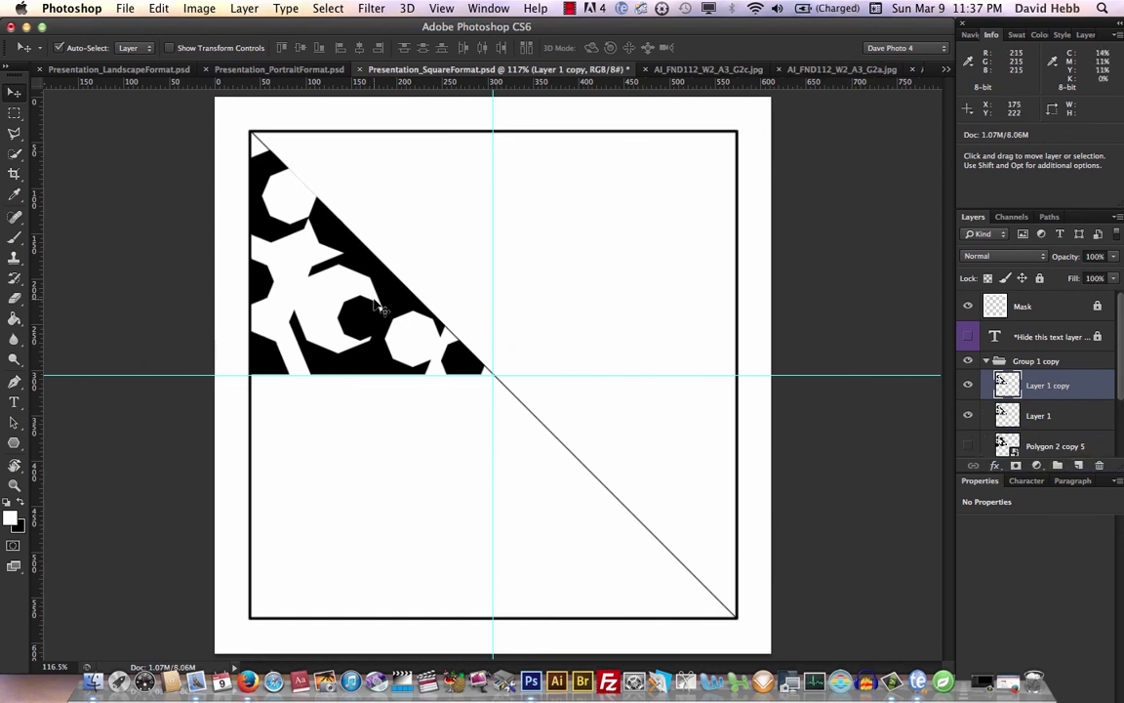
key(super+t)
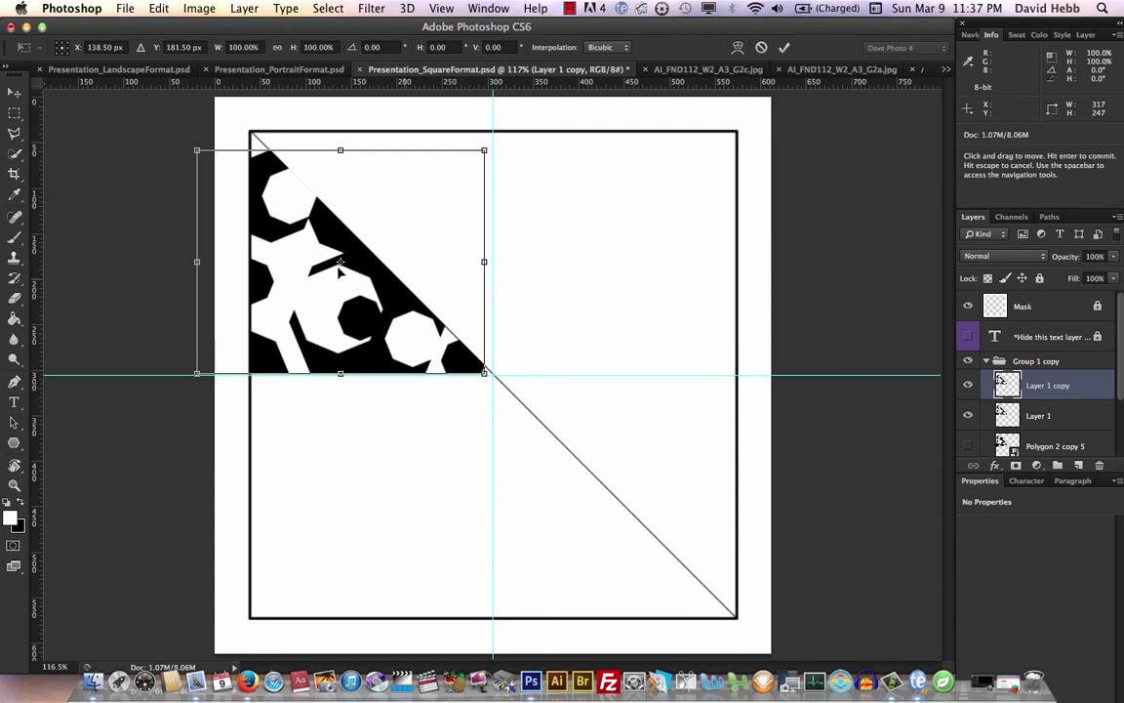
drag(341, 261, 513, 391)
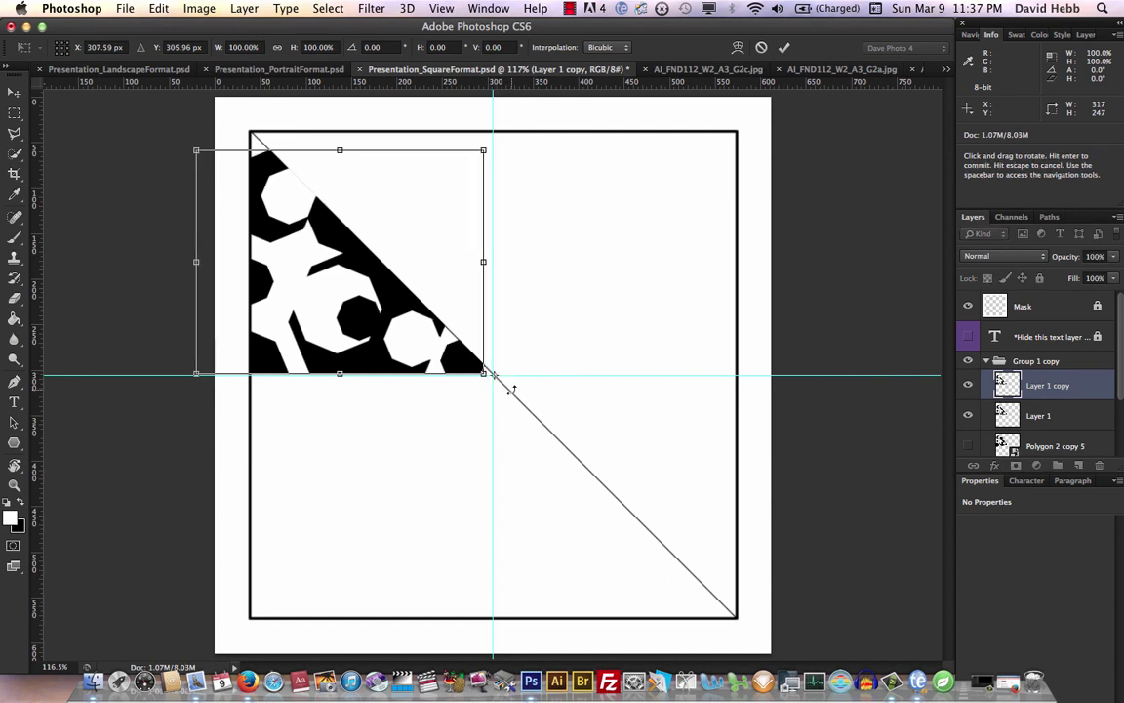